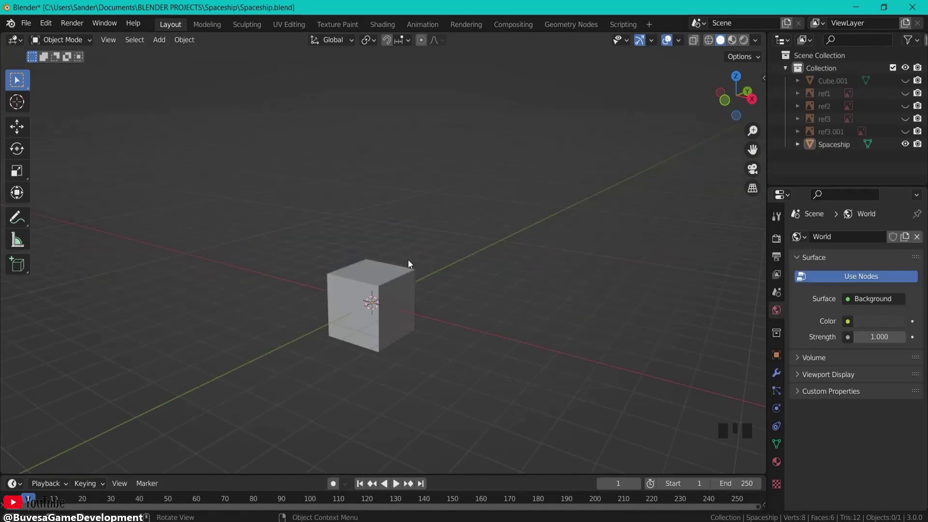
# - Add a horizontal edge loop around the middle of the Spaceship cube in Edit Mode
pyautogui.click(388, 275)
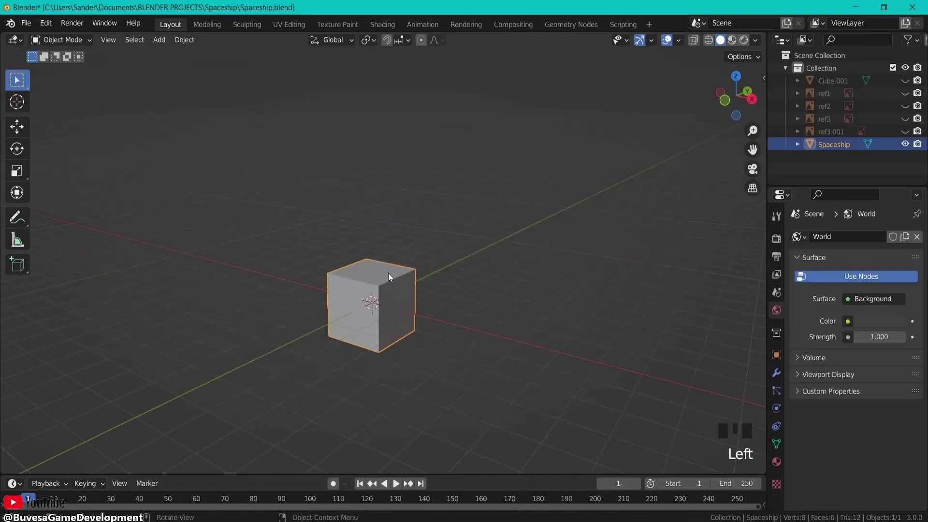
pyautogui.press('Tab')
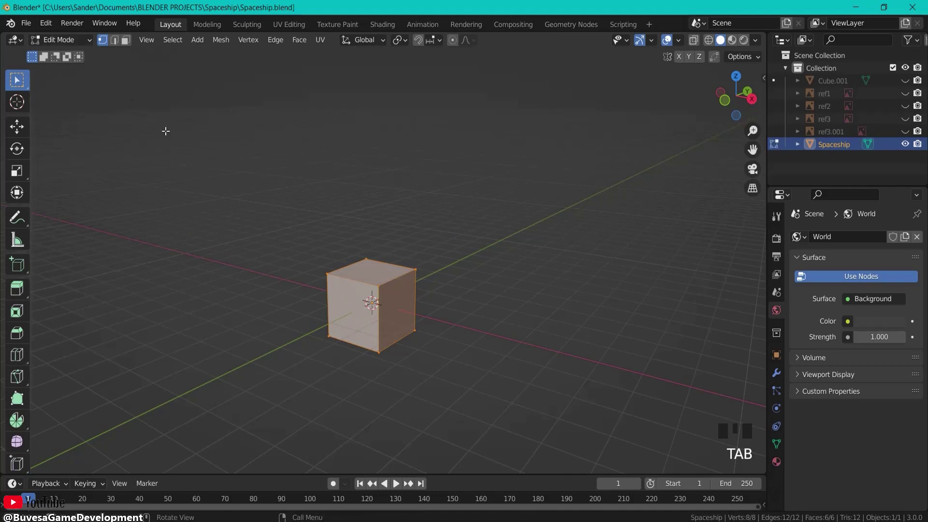
pyautogui.hotkey('ctrl', 'r')
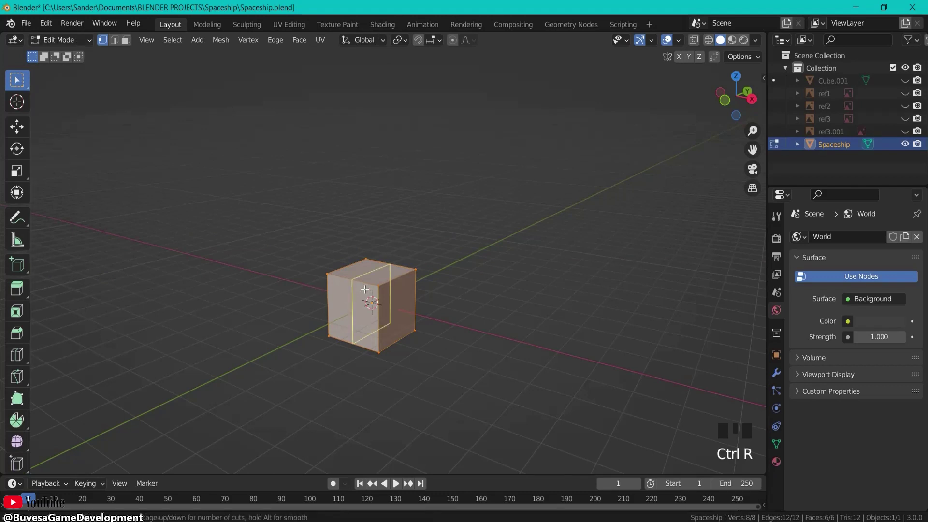
pyautogui.click(384, 314)
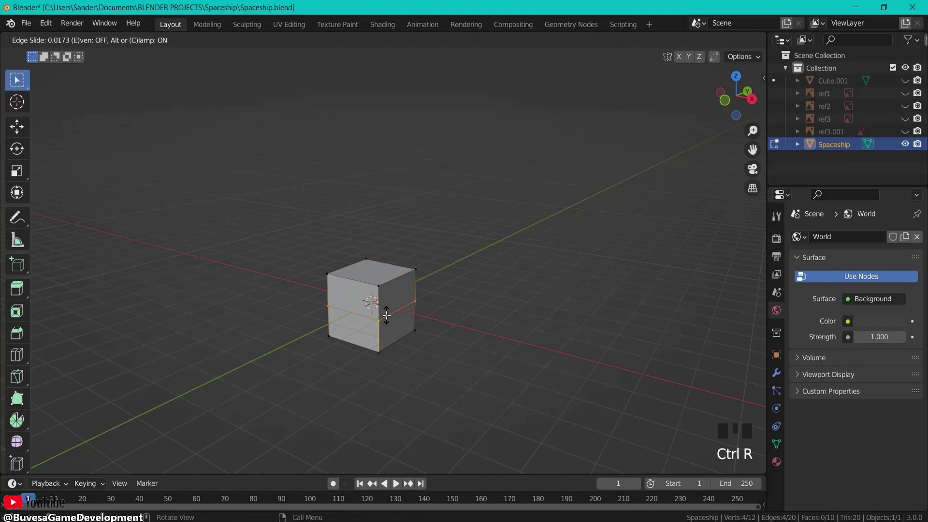
pyautogui.click(388, 315)
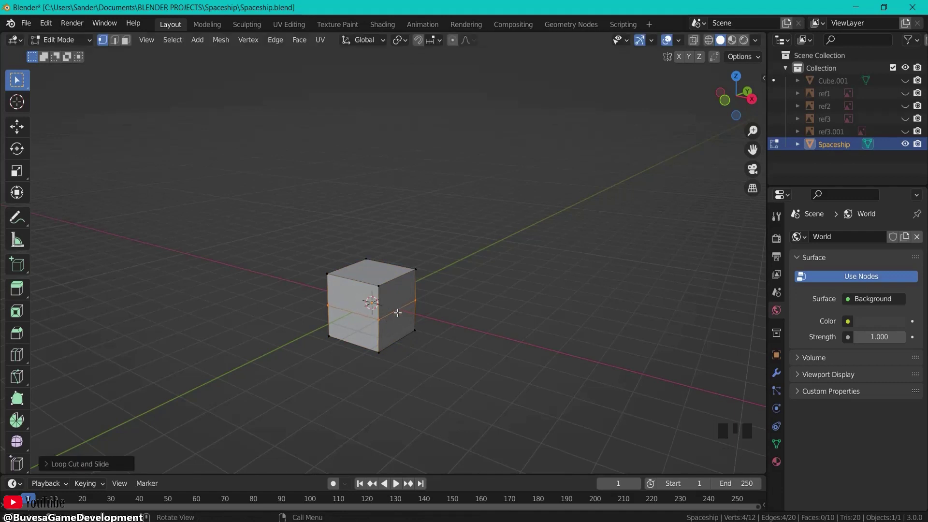
# - Widen the new middle edge loop along the X axis to give the block a hexagonal cross-section
pyautogui.press('s')
pyautogui.press('x')
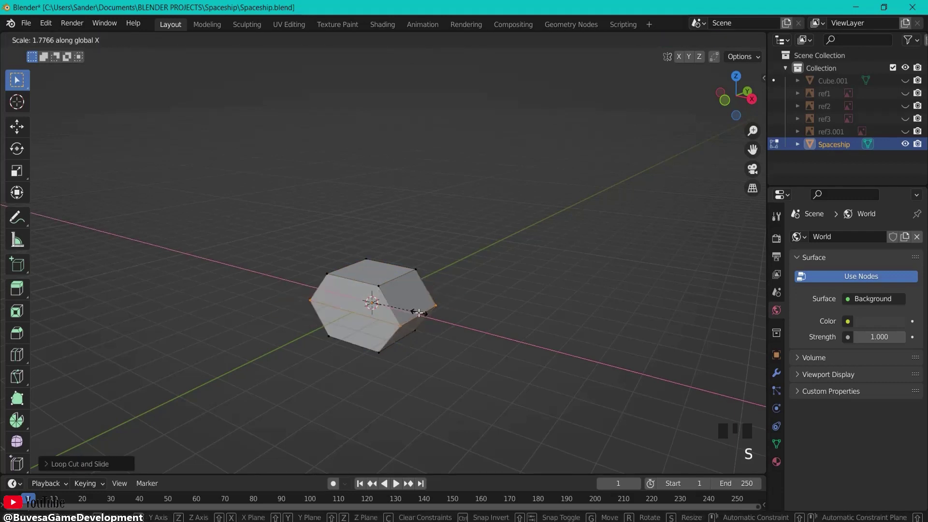
pyautogui.click(411, 314)
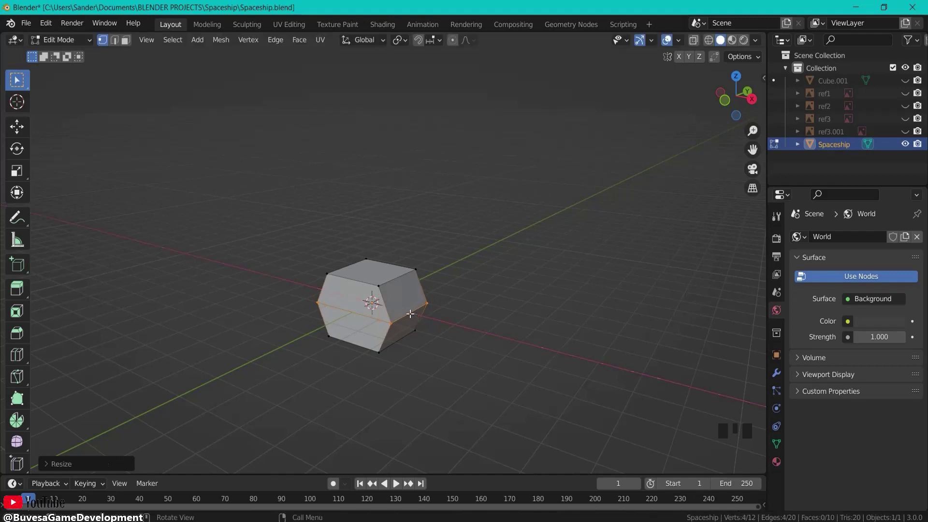
# - Move the two faces on the +Y end outward about 0.98 m along the Y axis
pyautogui.moveTo(538, 295); pyautogui.dragTo(270, 260, button='middle')
pyautogui.click(273, 252)
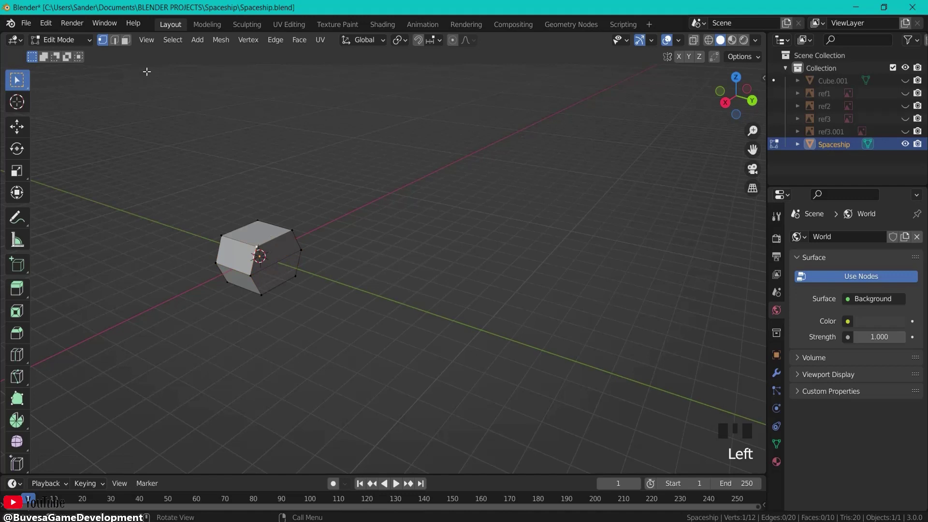
pyautogui.click(310, 264)
pyautogui.keyDown('shift'); pyautogui.click(319, 281); pyautogui.keyUp('shift')
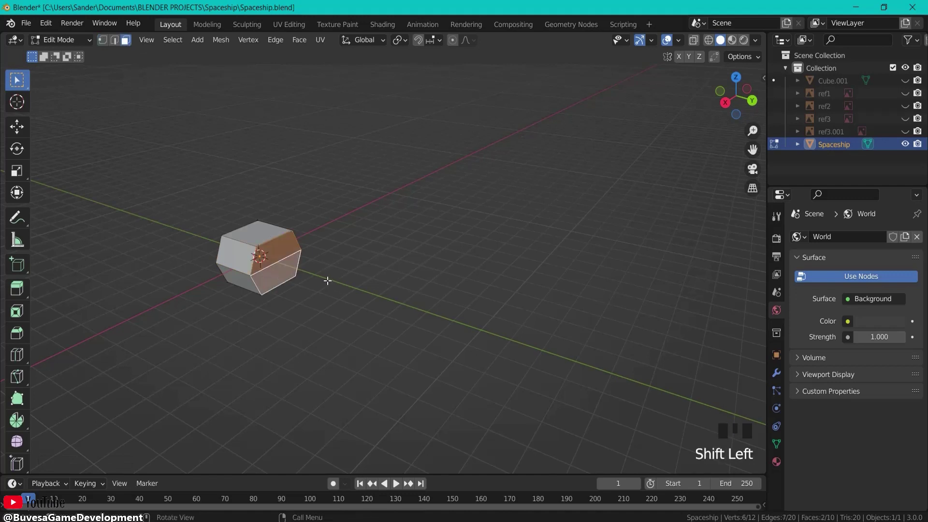
pyautogui.press('g')
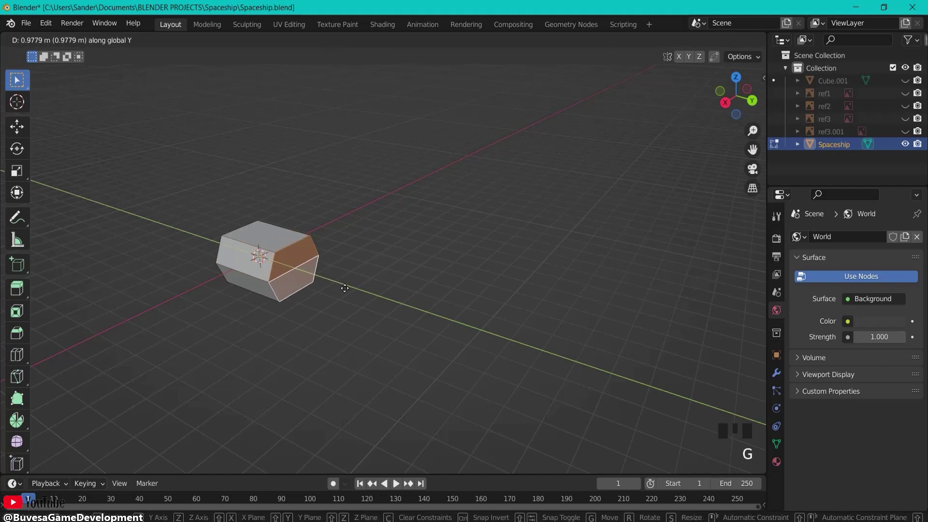
pyautogui.click(344, 288)
# - Extrude the two faces on the -Y end forward and scale them down to about half size to taper the nose
pyautogui.moveTo(344, 288)
pyautogui.mouseDown(button='middle')
pyautogui.moveTo(341, 298)
pyautogui.moveTo(347, 291)
pyautogui.mouseUp(button='middle')
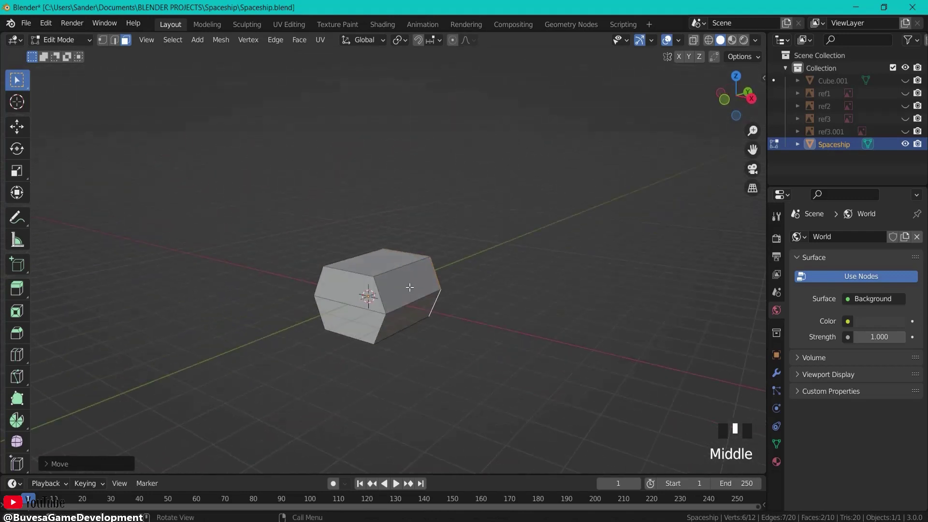
pyautogui.click(347, 291)
pyautogui.keyDown('shift'); pyautogui.click(353, 322); pyautogui.keyUp('shift')
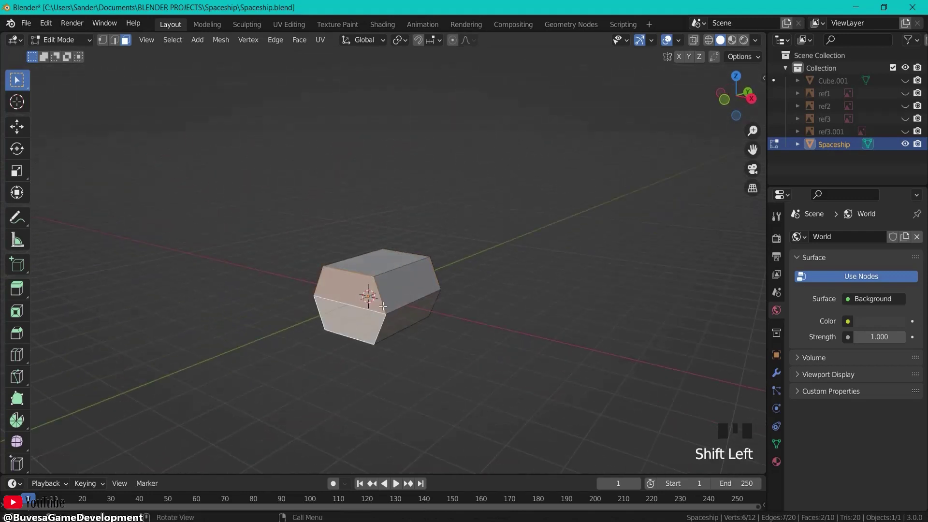
pyautogui.press('KP_3')
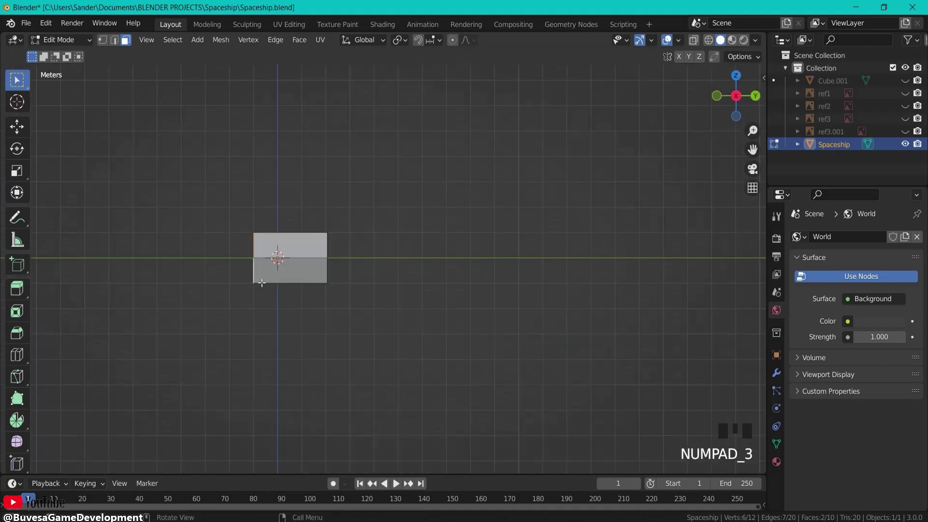
pyautogui.scroll(4, 261, 283)
pyautogui.keyDown('shift'); pyautogui.moveTo(144, 263); pyautogui.dragTo(401, 286, button='middle'); pyautogui.keyUp('shift')
pyautogui.press('e')
pyautogui.click(281, 285)
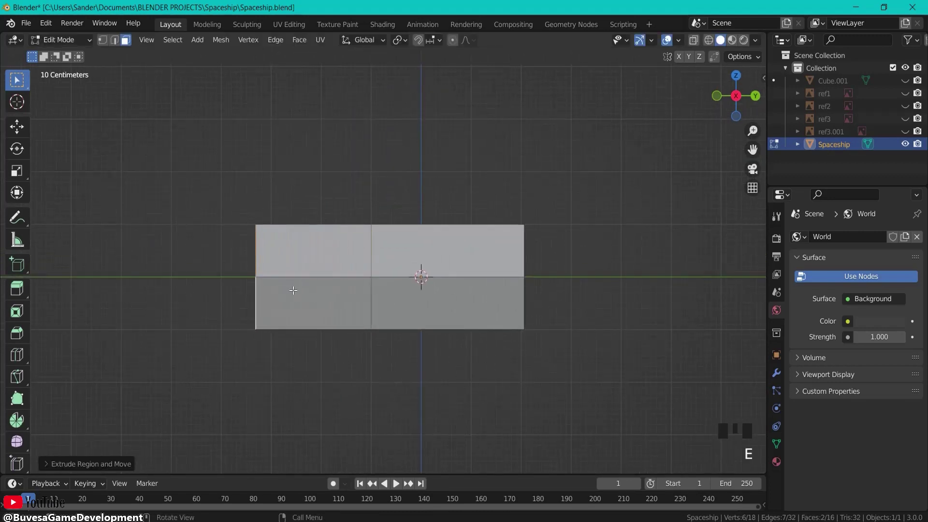
pyautogui.press('s')
pyautogui.click(278, 284)
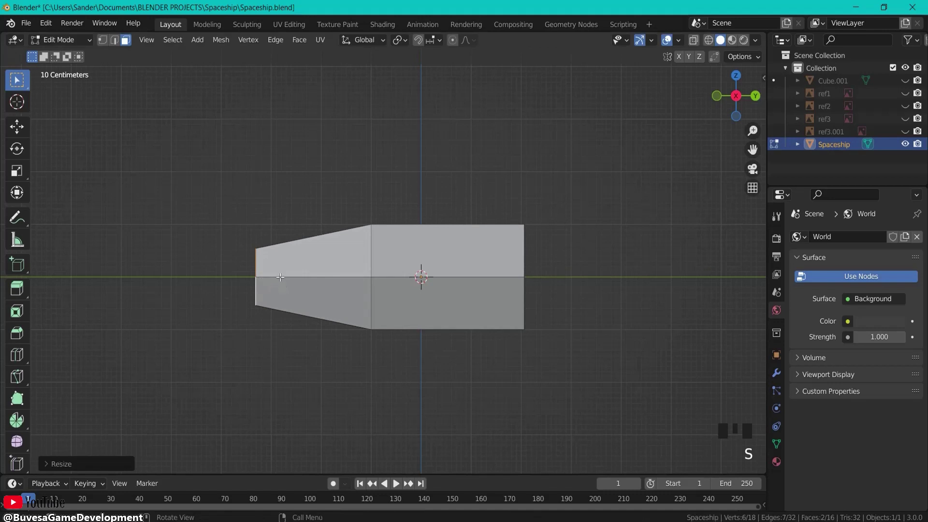
# - Lower the tapered end faces along Z until level with the hull's underside and extrude them forward about 0.65 m
pyautogui.press('g')
pyautogui.press('z')
pyautogui.click(278, 302)
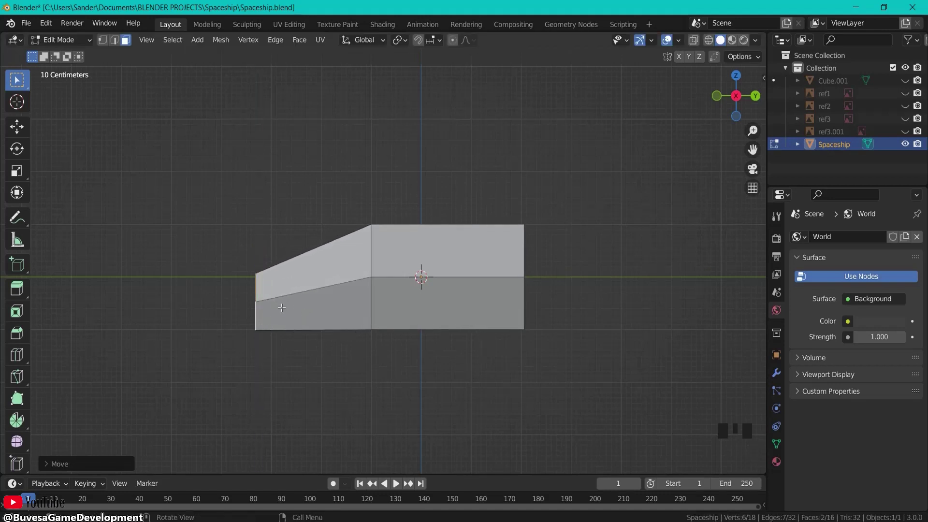
pyautogui.press('e')
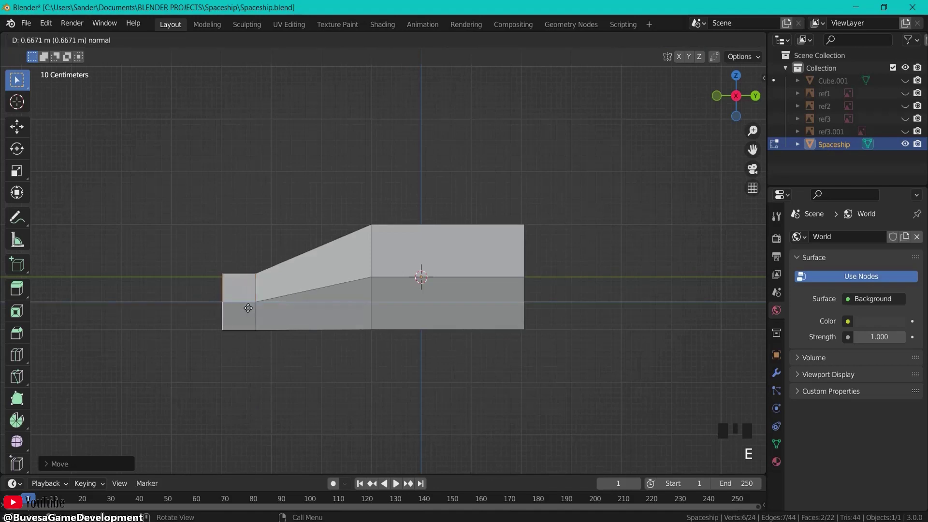
pyautogui.click(244, 307)
# - Move the middle edge of the nose's front end forward along Y to form a pointed tip
pyautogui.moveTo(244, 306)
pyautogui.mouseDown(button='middle')
pyautogui.moveTo(188, 304)
pyautogui.moveTo(251, 307)
pyautogui.mouseUp(button='middle')
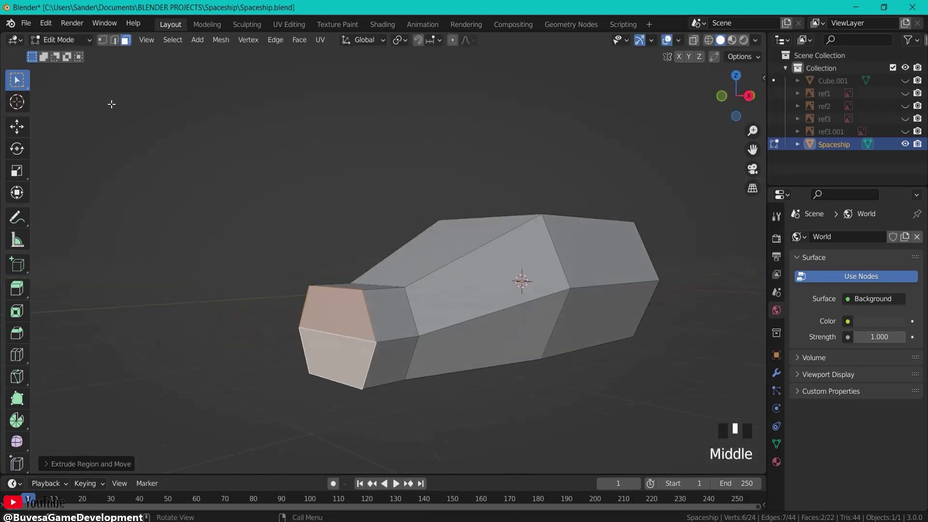
pyautogui.click(115, 40)
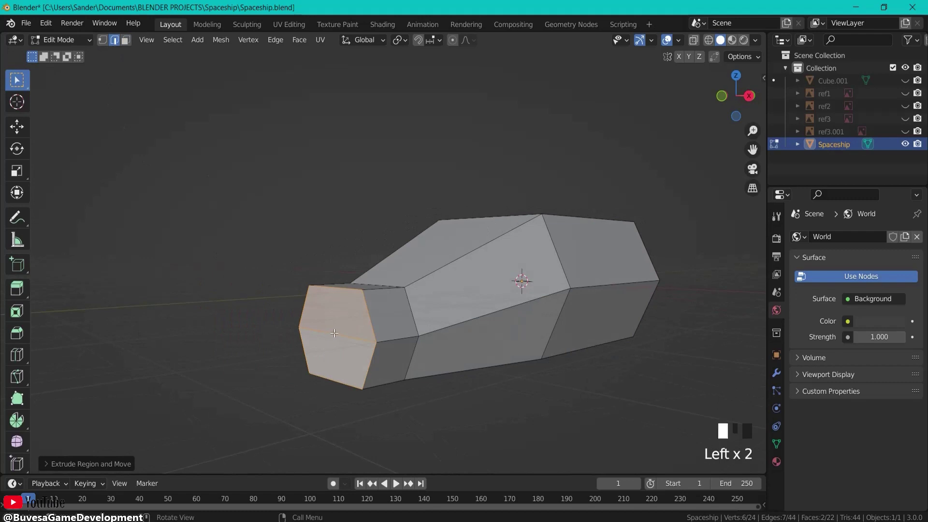
pyautogui.click(333, 333)
pyautogui.press('KP_3')
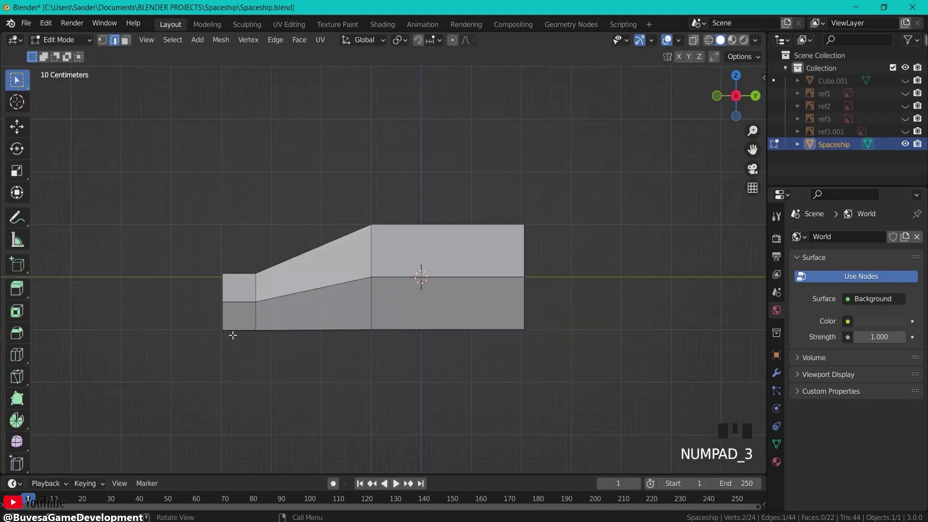
pyautogui.press('g')
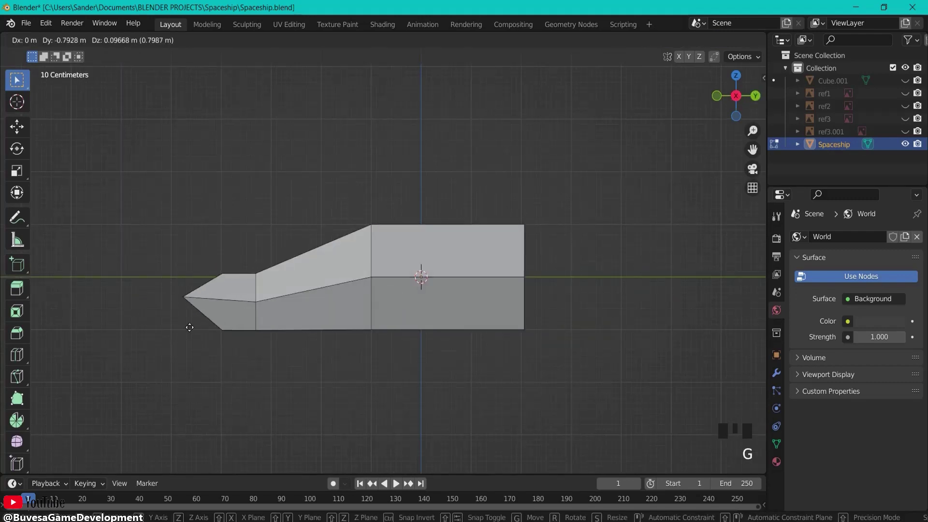
pyautogui.press('y')
pyautogui.click(206, 333)
# - Lower the upper edge of the nose's front end slightly along the Z axis
pyautogui.moveTo(206, 334); pyautogui.dragTo(232, 337, button='middle')
pyautogui.scroll(-1, 168, 294)
pyautogui.moveTo(167, 294); pyautogui.dragTo(200, 303, button='middle')
pyautogui.click(280, 312)
pyautogui.press('KP_3')
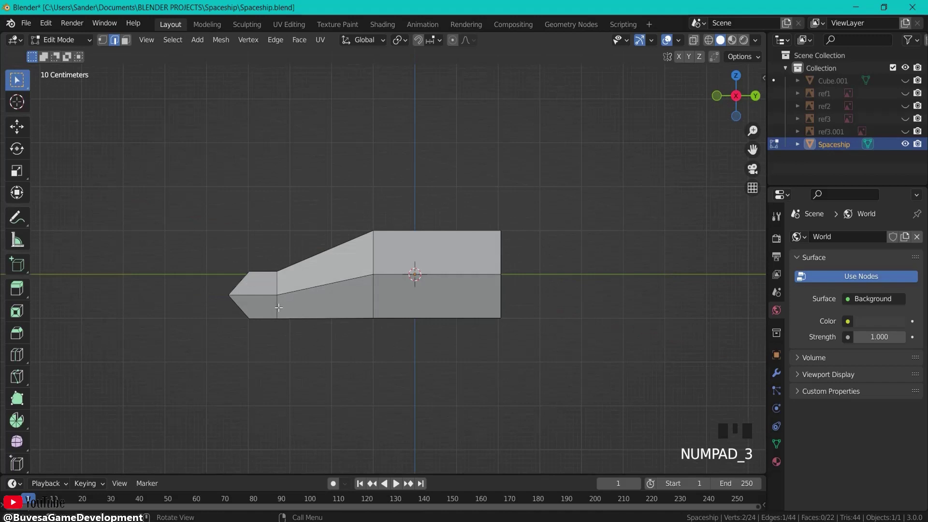
pyautogui.press('g')
pyautogui.press('z')
pyautogui.click(279, 316)
# - Raise the lower edge of the nose's front end about 0.14 m along the Z axis
pyautogui.moveTo(284, 315); pyautogui.dragTo(330, 303, button='middle')
pyautogui.click(314, 308)
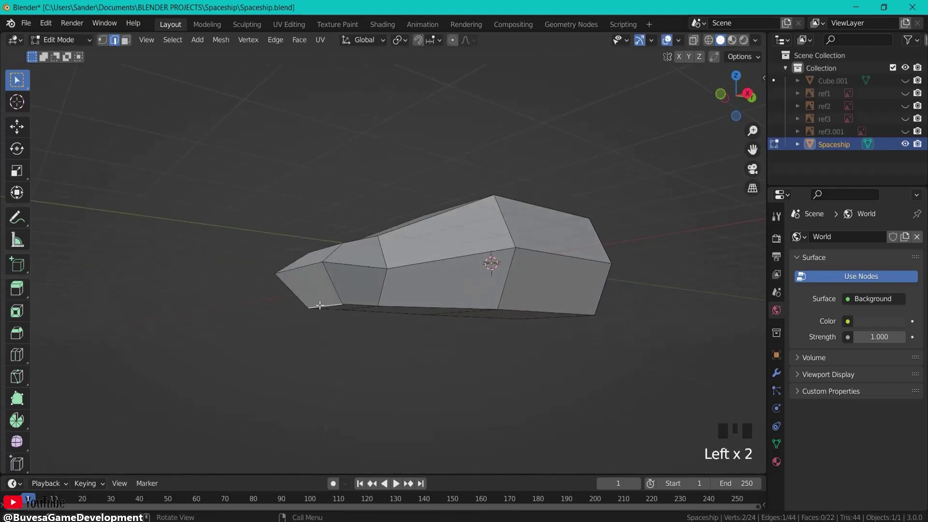
pyautogui.press('KP_3')
pyautogui.press('g')
pyautogui.press('z')
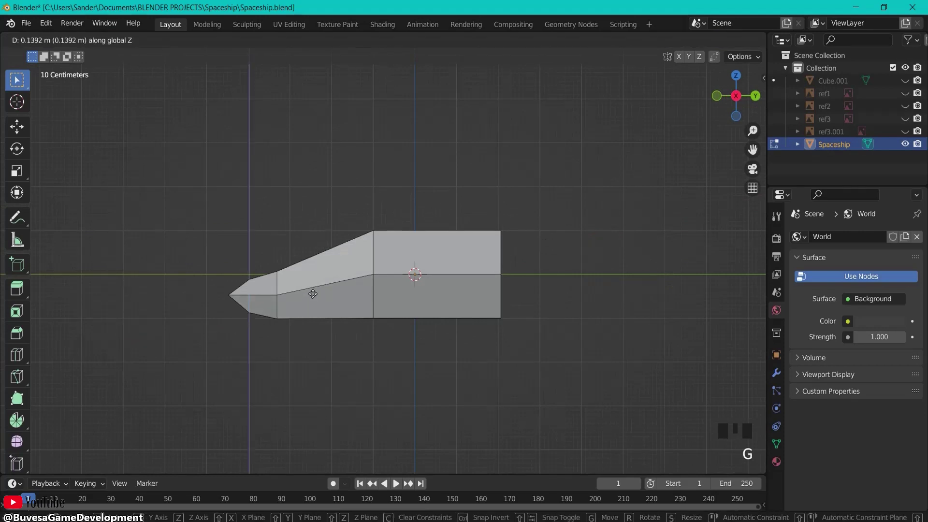
pyautogui.click(312, 292)
# - Select the two vertices at the nose tip and scale them closer together along the X axis
pyautogui.moveTo(215, 262); pyautogui.dragTo(326, 271, button='middle')
pyautogui.click(103, 41)
pyautogui.moveTo(462, 321); pyautogui.dragTo(492, 327, button='middle')
pyautogui.click(506, 327)
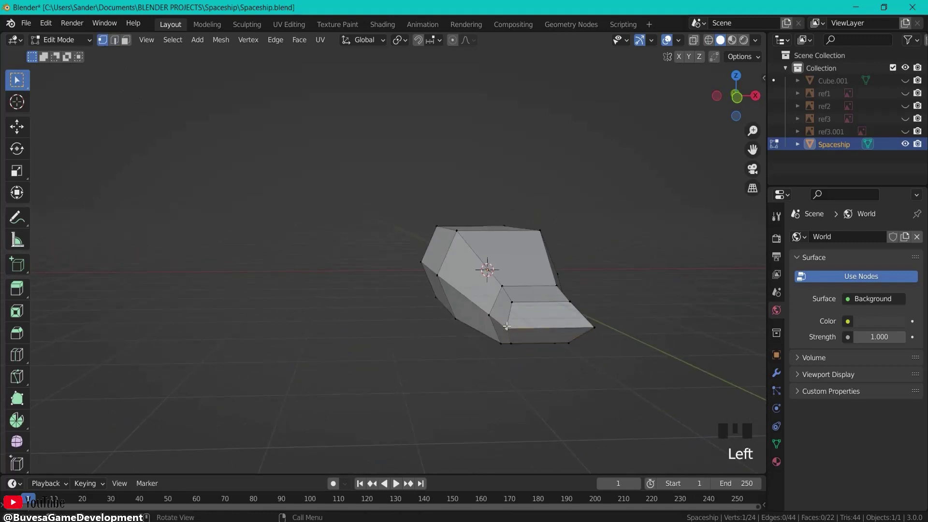
pyautogui.keyDown('shift'); pyautogui.click(590, 329); pyautogui.keyUp('shift')
pyautogui.press('s')
pyautogui.press('x')
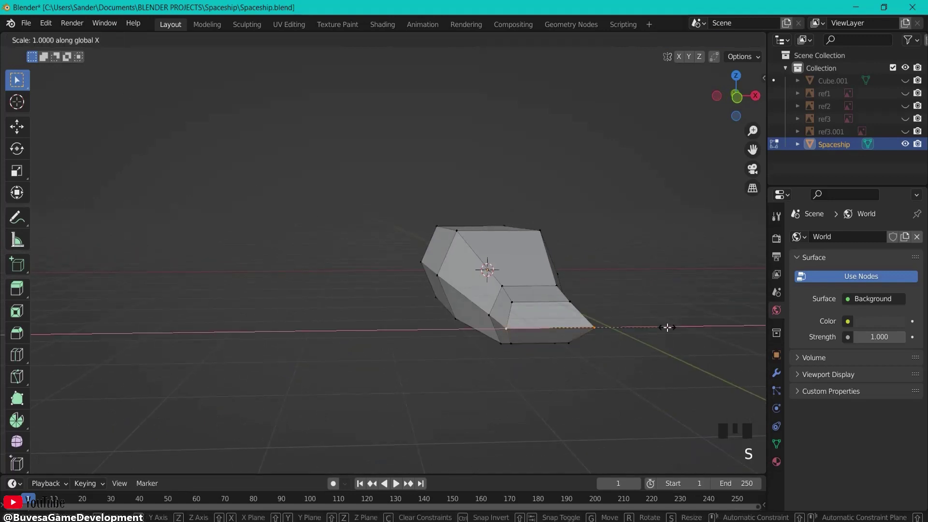
pyautogui.click(609, 332)
pyautogui.click(644, 332)
# - Inset the sloped top face and the two upper side faces beside it individually to outline the cockpit windows
pyautogui.moveTo(648, 332); pyautogui.dragTo(588, 320, button='middle')
pyautogui.press('KP_1')
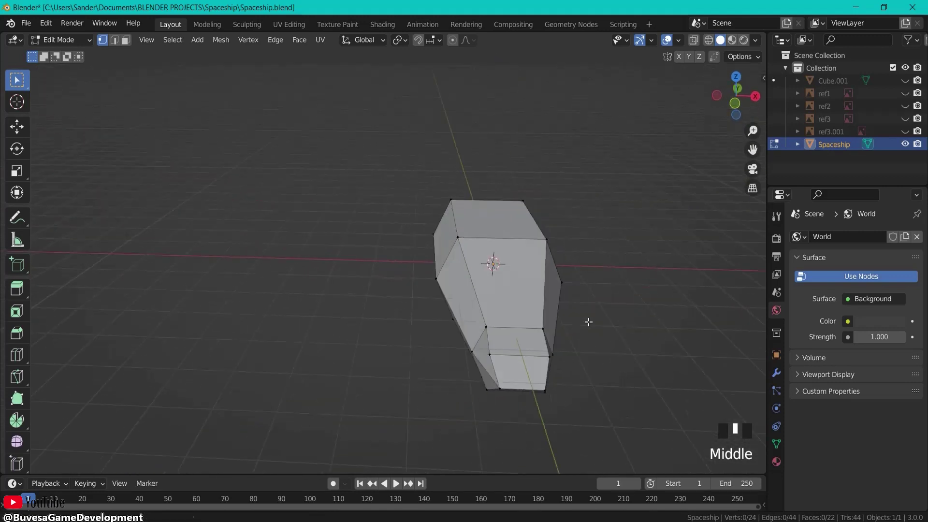
pyautogui.click(125, 41)
pyautogui.click(471, 306)
pyautogui.keyDown('shift'); pyautogui.click(512, 289); pyautogui.keyUp('shift')
pyautogui.keyDown('shift'); pyautogui.click(553, 290); pyautogui.keyUp('shift')
pyautogui.moveTo(598, 290); pyautogui.dragTo(559, 292, button='middle')
pyautogui.press('i')
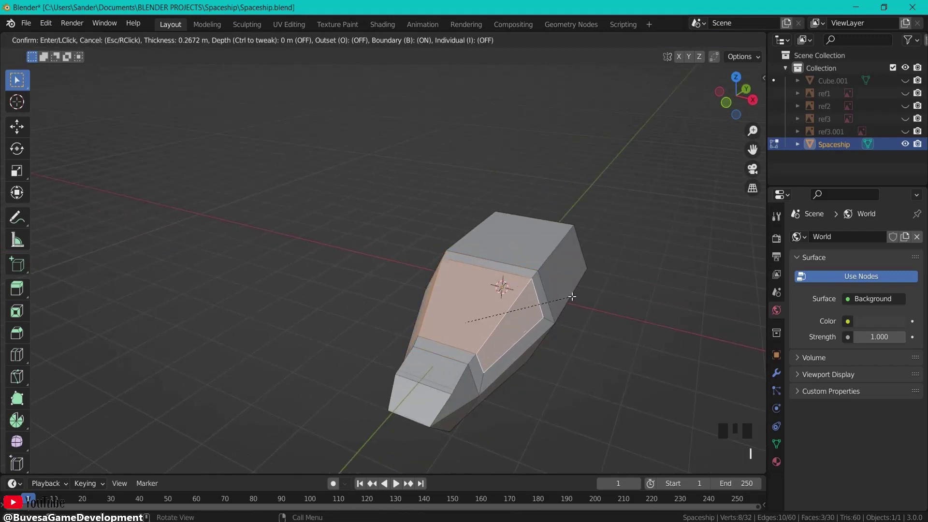
pyautogui.press('i')
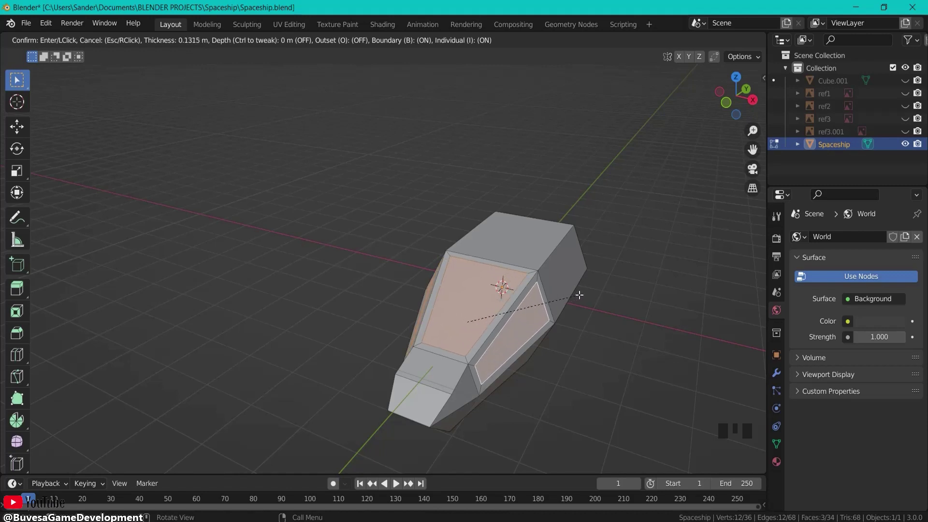
pyautogui.click(575, 296)
# - Extrude the three inset window faces inward to recess them into the hull, and clear the selection
pyautogui.press('e')
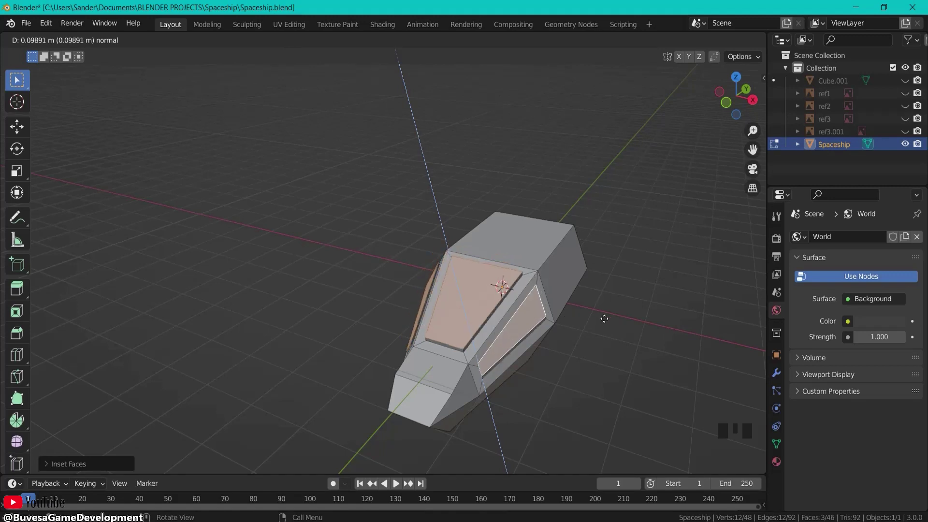
pyautogui.click(632, 317)
pyautogui.click(632, 318)
# - Add an ico sphere with 2 subdivisions and a 1 m radius, and raise it along Z to the hull's top
pyautogui.moveTo(632, 318); pyautogui.dragTo(376, 327, button='middle')
pyautogui.moveTo(584, 337); pyautogui.dragTo(558, 348, button='middle')
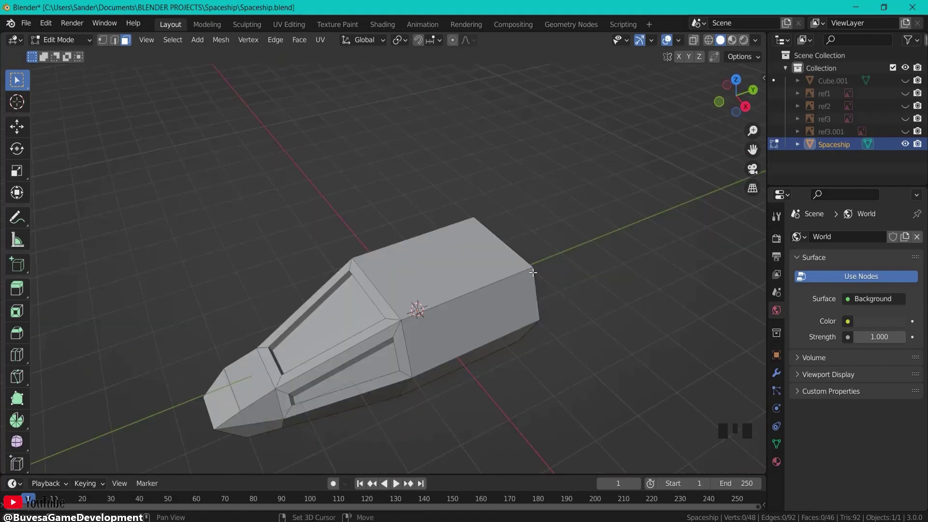
pyautogui.hotkey('shift', 'a')
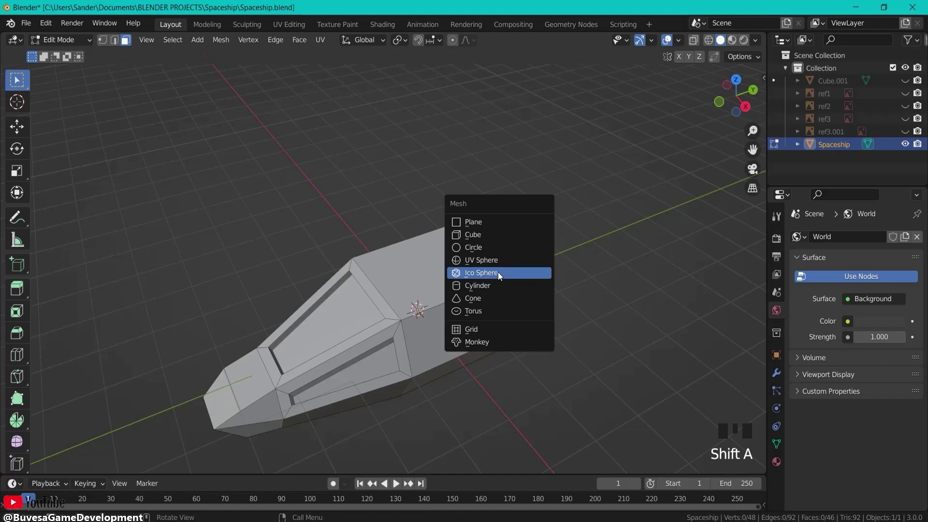
pyautogui.click(468, 272)
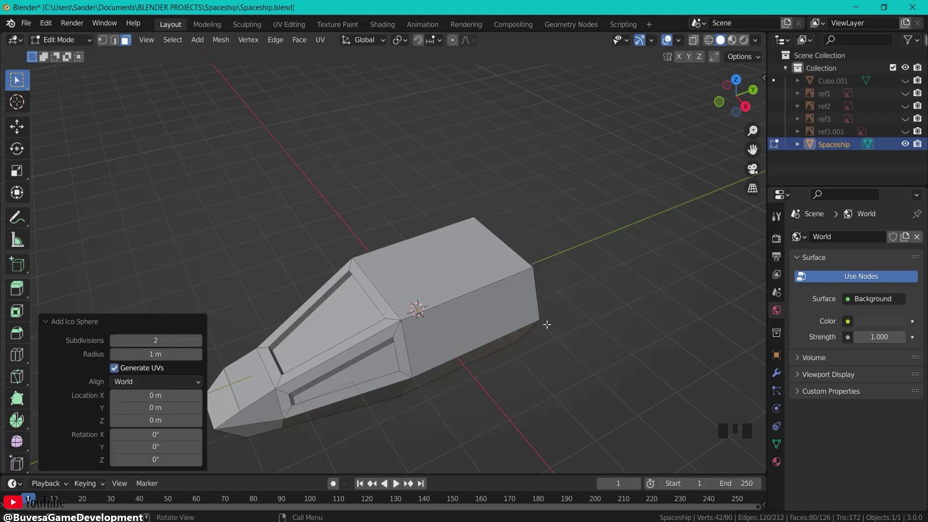
pyautogui.press('g')
pyautogui.press('z')
pyautogui.click(532, 265)
# - Scale the ico sphere by 0.476 and move it about -0.398 m along Y, just behind the front window
pyautogui.press('s')
pyautogui.click(485, 283)
pyautogui.press('g')
pyautogui.press('y')
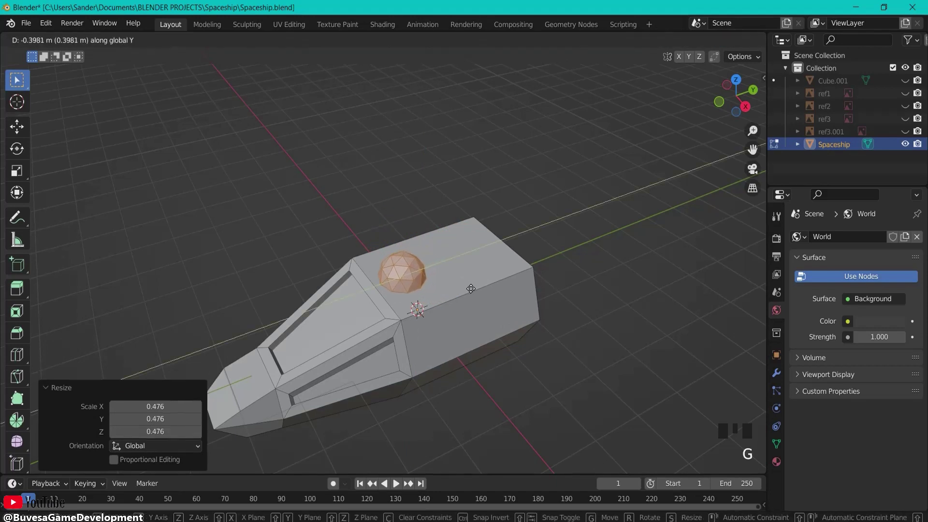
pyautogui.click(470, 288)
# - Duplicate the ico sphere in place, raise the copy about 0.583 m along Z and scale it down
pyautogui.hotkey('shift', 'd')
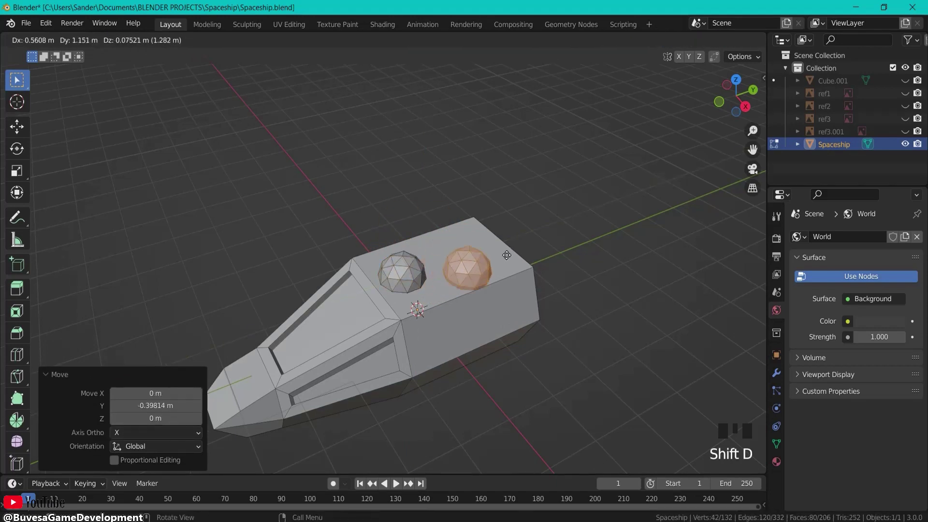
pyautogui.rightClick(490, 229)
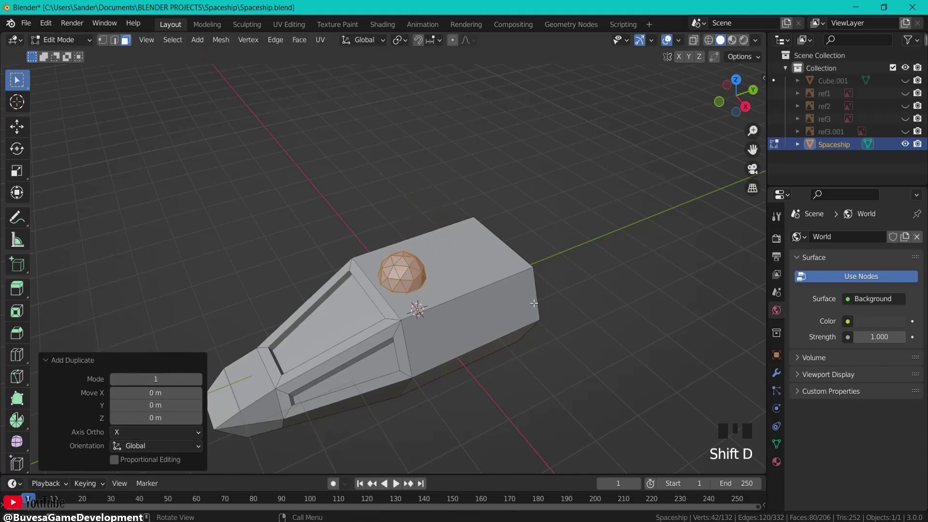
pyautogui.press('g')
pyautogui.press('z')
pyautogui.click(526, 278)
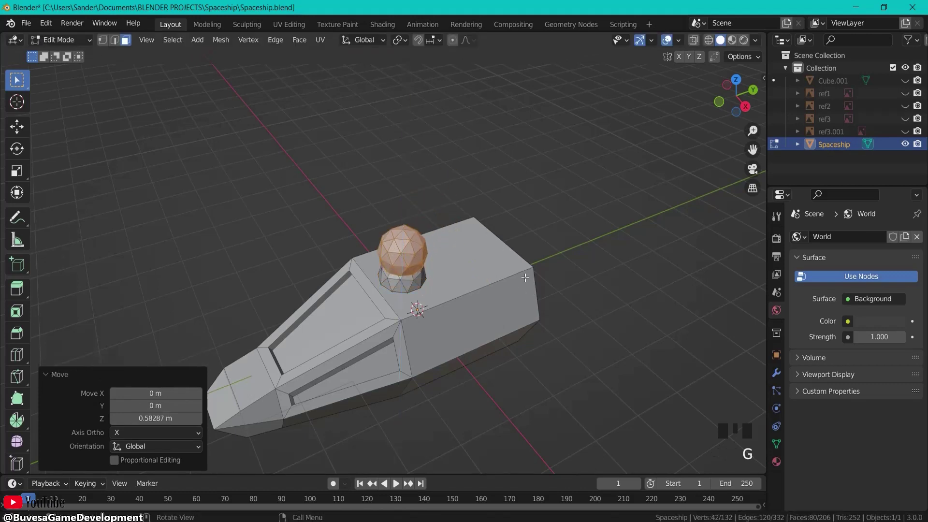
pyautogui.press('s')
pyautogui.click(545, 234)
# - Inset the hull's flat top face by about 0.36 m
pyautogui.moveTo(545, 234); pyautogui.dragTo(408, 309, button='middle')
pyautogui.click(408, 310)
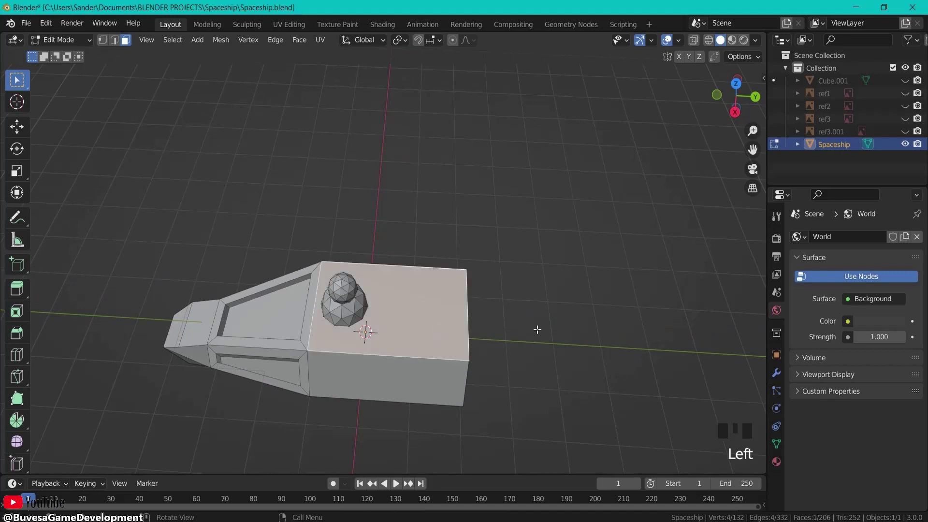
pyautogui.press('i')
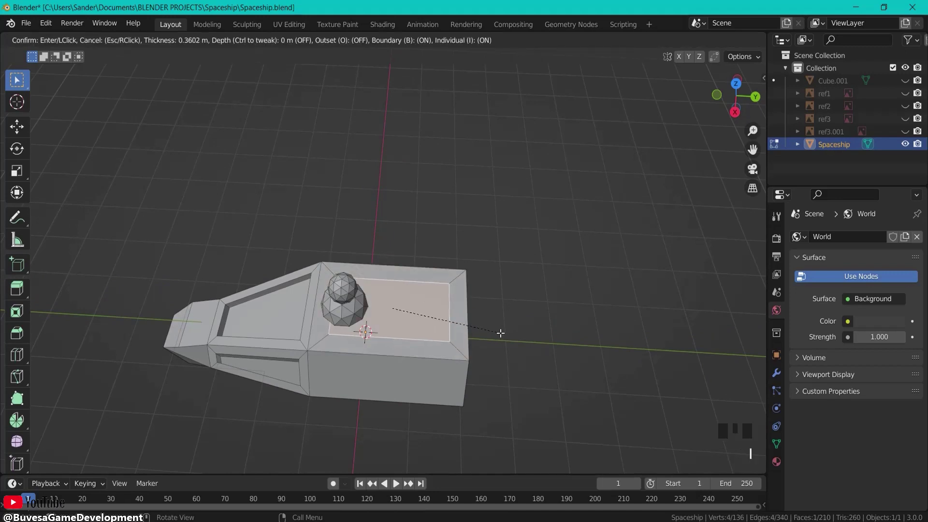
pyautogui.click(498, 332)
# - Slide the front edge of the inset top face rearward, past the ico spheres
pyautogui.click(114, 41)
pyautogui.click(332, 327)
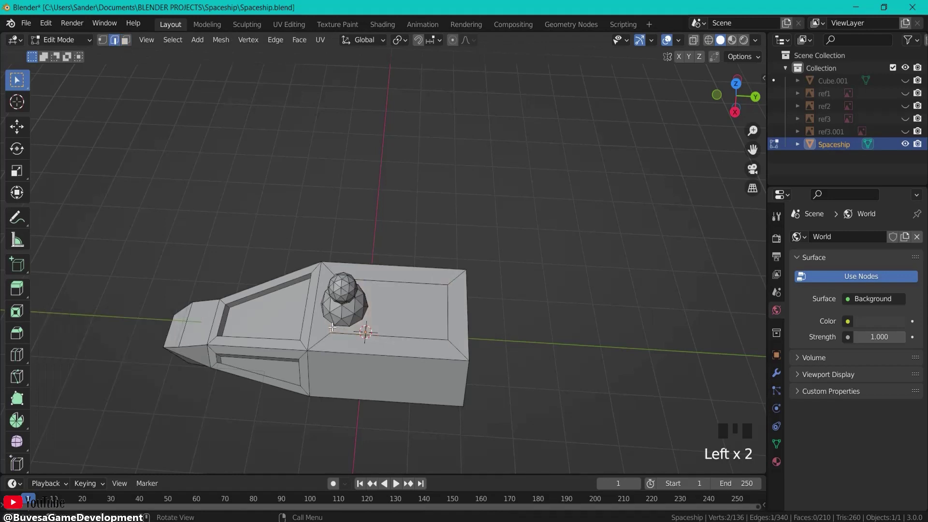
pyautogui.press('g')
pyautogui.press('g')
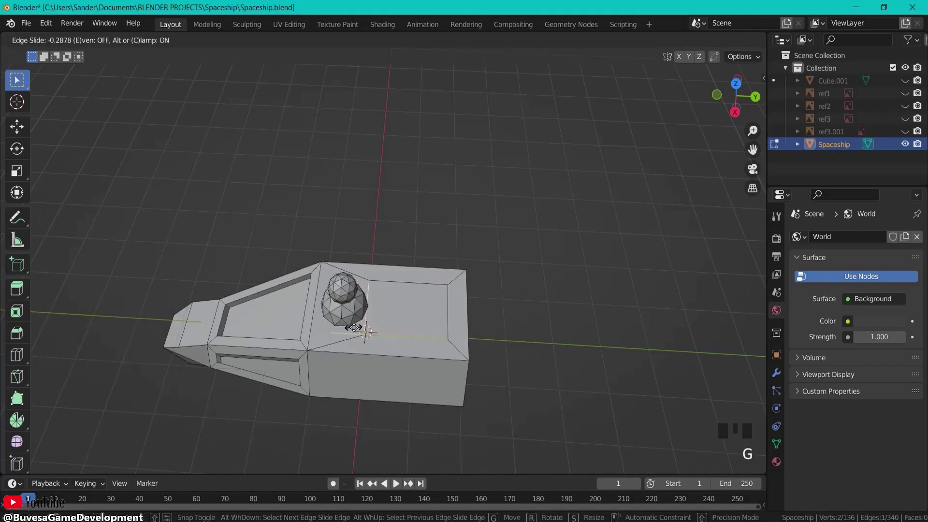
pyautogui.click(367, 328)
# - Inset the shortened top face by about 0.111 m, extrude it about 0.19 m into the hull and clear the selection
pyautogui.click(418, 309)
pyautogui.press('3')
pyautogui.click(417, 307)
pyautogui.moveTo(560, 274); pyautogui.dragTo(602, 282, button='middle')
pyautogui.press('i')
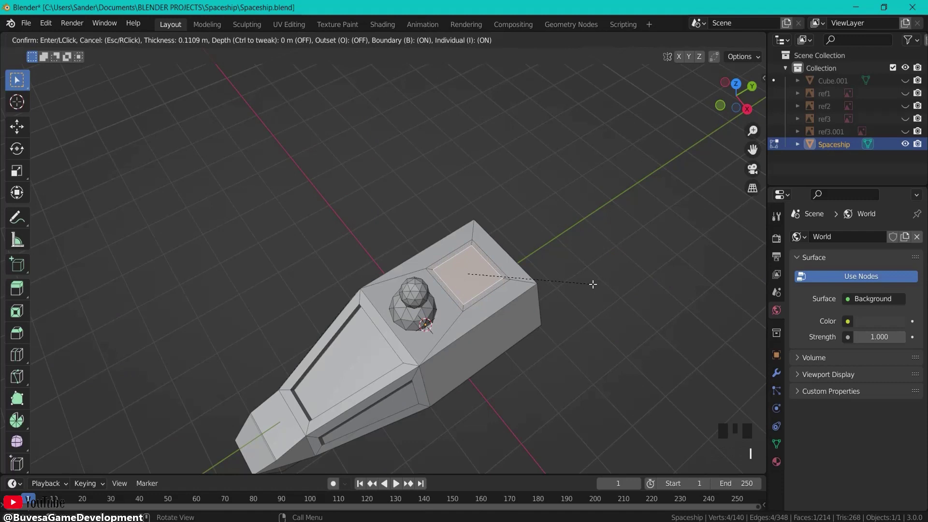
pyautogui.click(592, 285)
pyautogui.press('e')
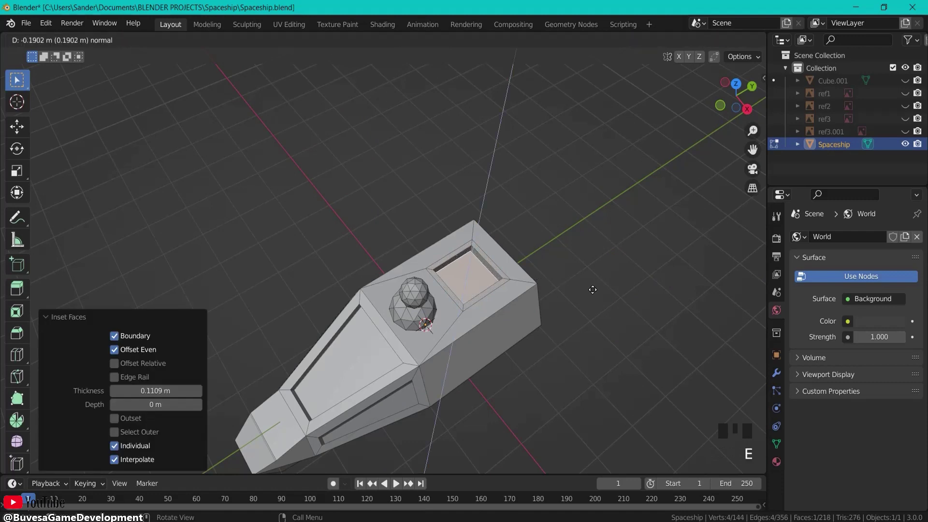
pyautogui.click(592, 289)
pyautogui.click(599, 279)
# - Extrude the four narrow rim faces around the top recess slightly upward and clear the selection
pyautogui.moveTo(599, 279); pyautogui.dragTo(410, 260, button='middle')
pyautogui.click(389, 267)
pyautogui.keyDown('shift'); pyautogui.click(410, 253); pyautogui.keyUp('shift')
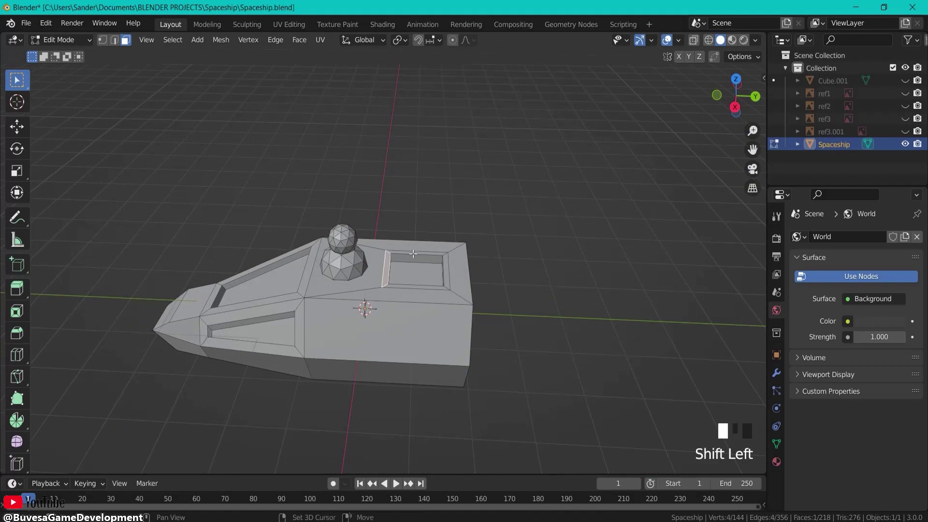
pyautogui.keyDown('shift'); pyautogui.click(449, 267); pyautogui.keyUp('shift')
pyautogui.keyDown('shift'); pyautogui.click(436, 286); pyautogui.keyUp('shift')
pyautogui.press('e')
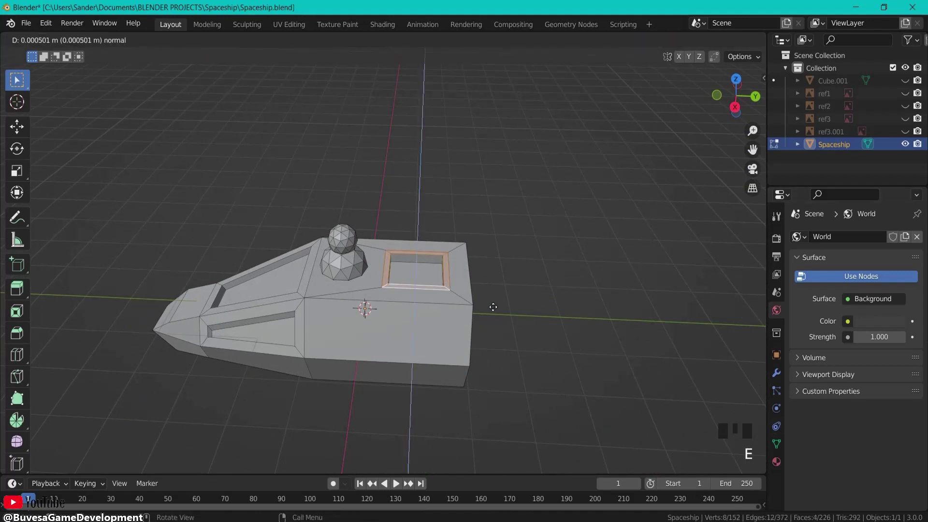
pyautogui.click(493, 304)
pyautogui.click(493, 304)
pyautogui.moveTo(493, 304); pyautogui.dragTo(443, 280, button='middle')
pyautogui.moveTo(332, 240); pyautogui.dragTo(396, 217, button='middle')
pyautogui.click(397, 218)
pyautogui.click(405, 204)
pyautogui.moveTo(426, 263); pyautogui.dragTo(431, 233, button='middle')
pyautogui.moveTo(395, 285)
pyautogui.mouseDown(button='middle')
pyautogui.moveTo(358, 289)
pyautogui.moveTo(511, 291)
pyautogui.moveTo(391, 282)
pyautogui.mouseUp(button='middle')
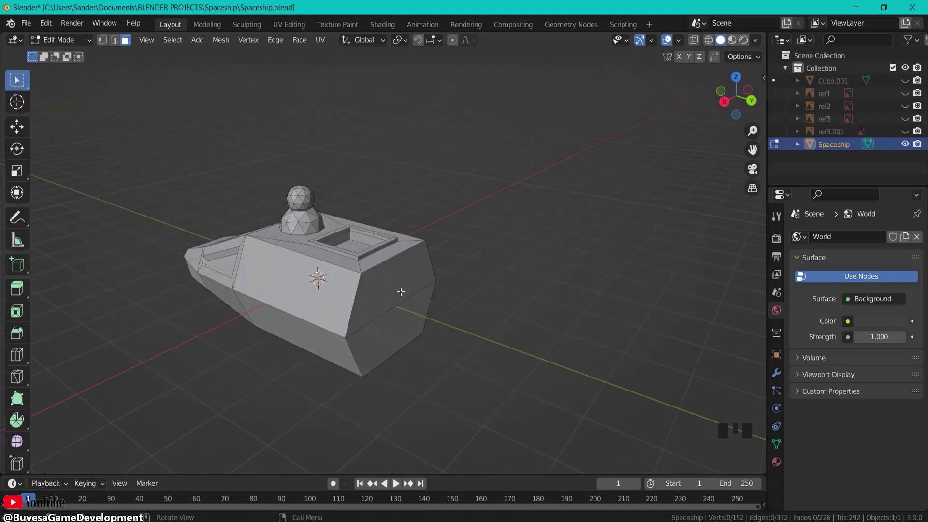
# - Add a cylinder with 16 vertices, a 1 m radius and a 2 m depth to the spaceship mesh
pyautogui.hotkey('shift', 'a')
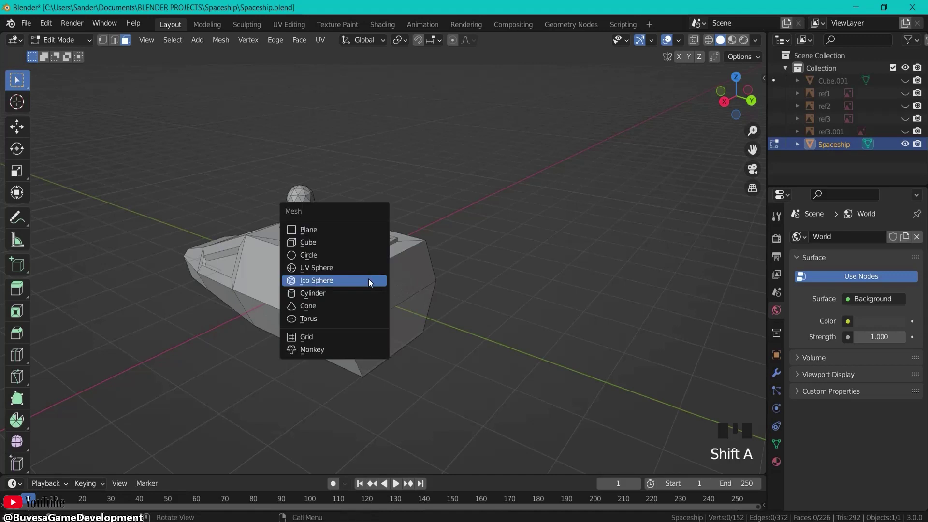
pyautogui.click(336, 293)
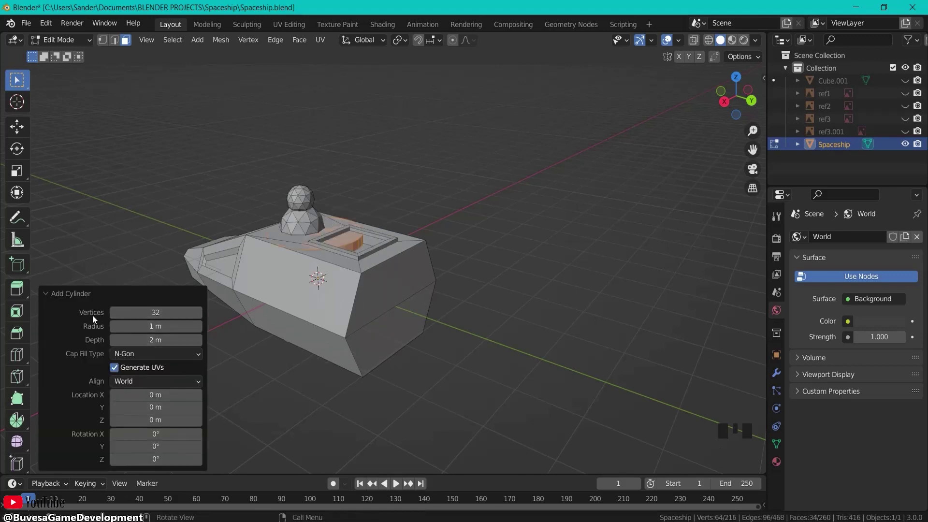
pyautogui.click(161, 312)
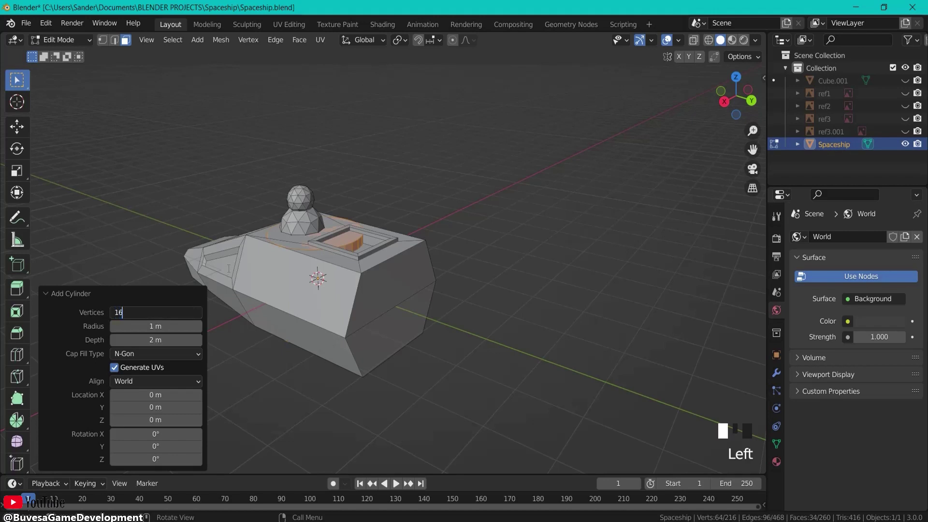
pyautogui.press('Return')
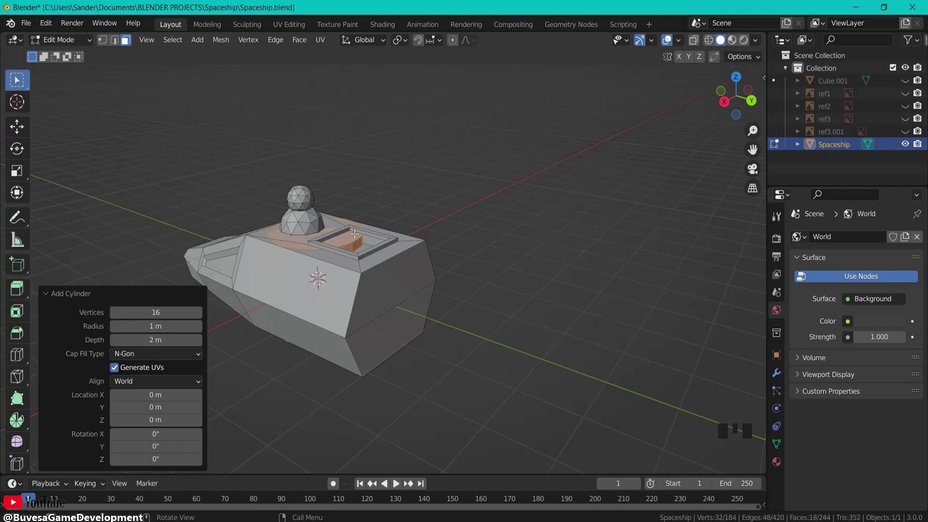
# - Rotate the cylinder 90° around X and move it about 3.49 m along Y, behind the hull
pyautogui.press('r')
pyautogui.press('x')
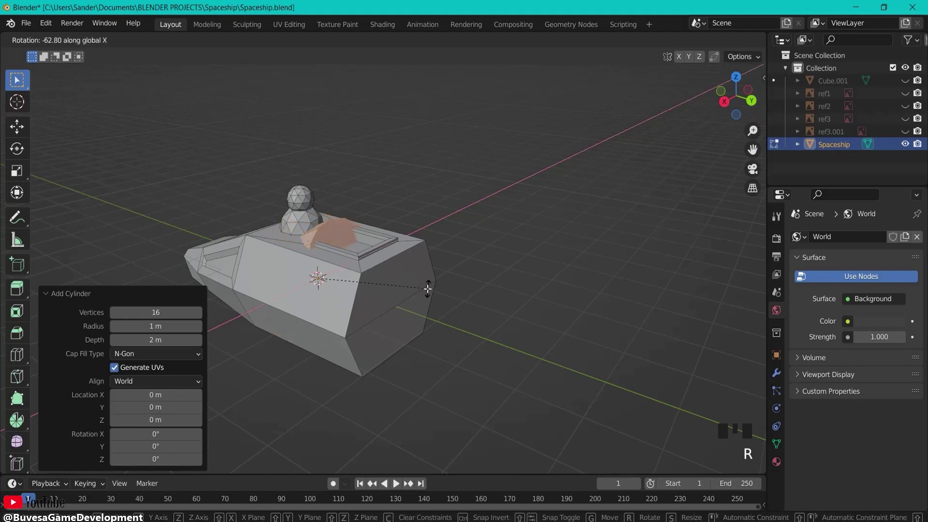
pyautogui.write('90')
pyautogui.press('Return')
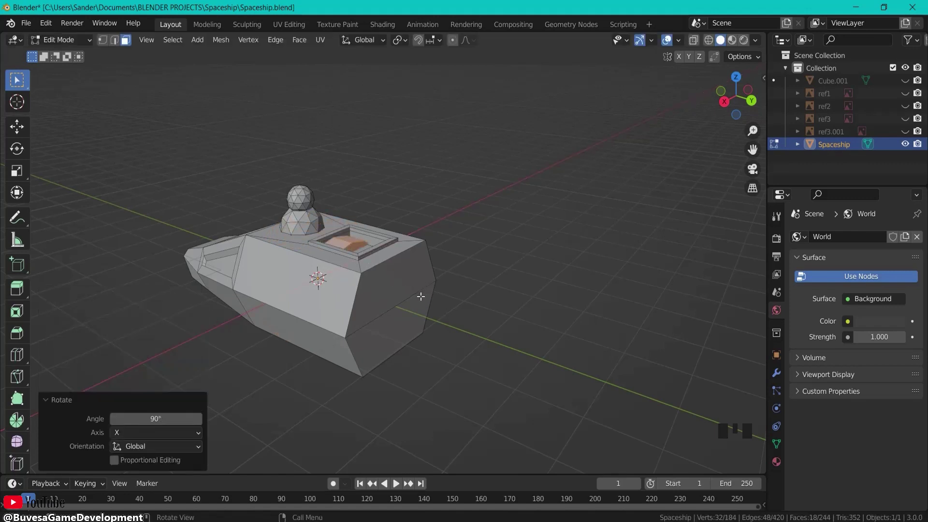
pyautogui.press('g')
pyautogui.press('y')
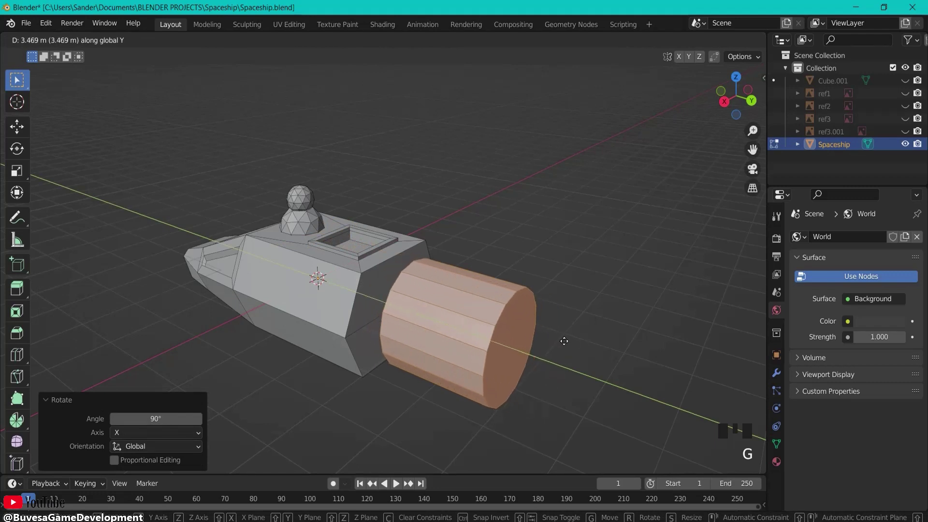
pyautogui.click(563, 340)
# - Flatten the cylinder into a disc by scaling it about 0.109 along Y, and scale it uniformly by 0.747
pyautogui.moveTo(582, 354); pyautogui.dragTo(611, 319, button='middle')
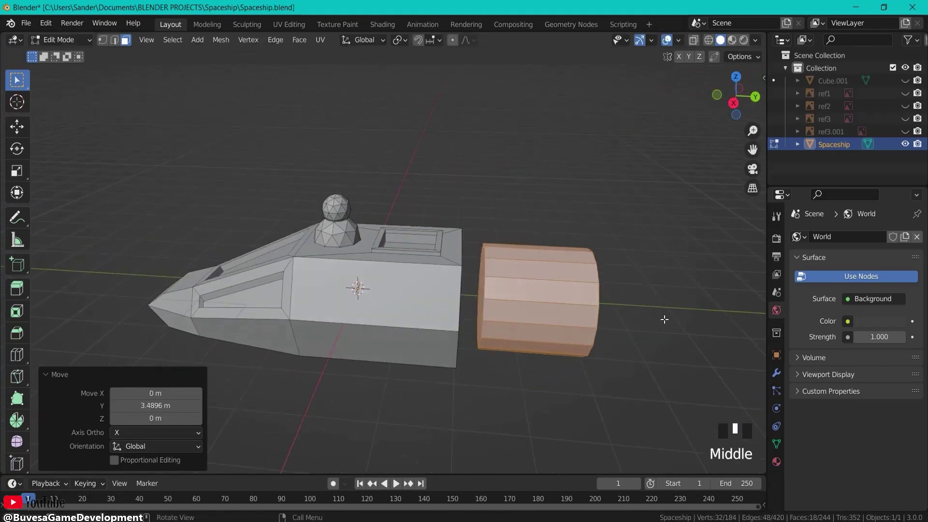
pyautogui.press('s')
pyautogui.press('y')
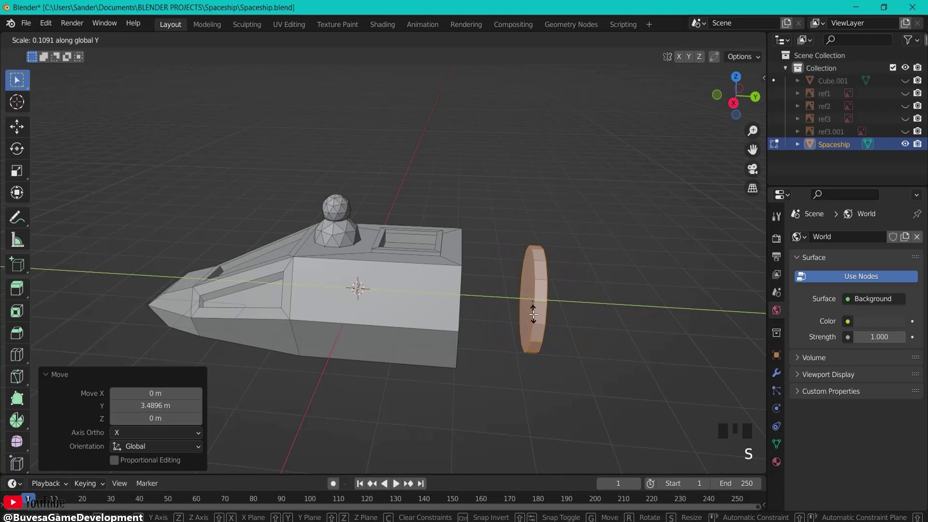
pyautogui.click(533, 314)
pyautogui.moveTo(532, 314); pyautogui.dragTo(552, 339, button='middle')
pyautogui.press('s')
pyautogui.click(521, 327)
# - Move the disc about -1.44 m along Y against the hull's rear face
pyautogui.press('g')
pyautogui.press('y')
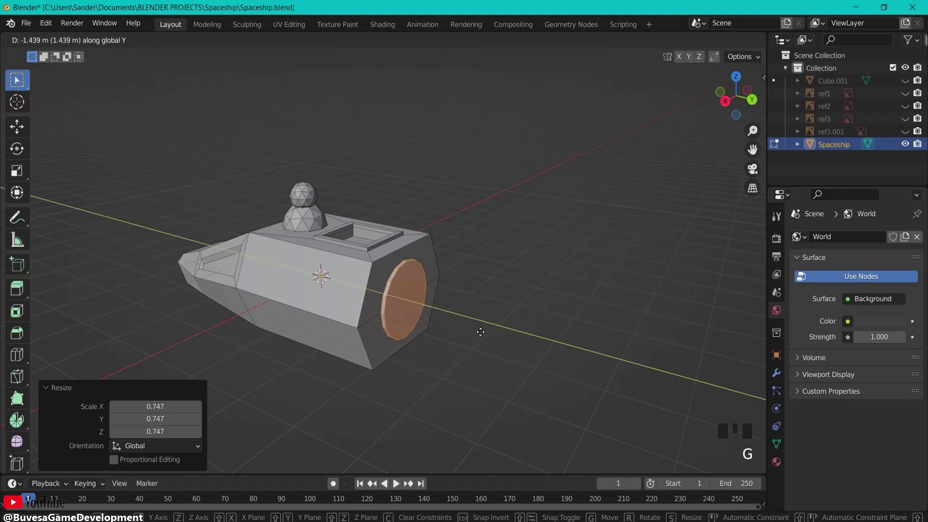
pyautogui.click(481, 333)
# - Inset the disc's outer face by about 0.213 m and extrude it about 0.087 m inward to form the thruster
pyautogui.click(407, 286)
pyautogui.moveTo(406, 287); pyautogui.dragTo(496, 306, button='middle')
pyautogui.press('i')
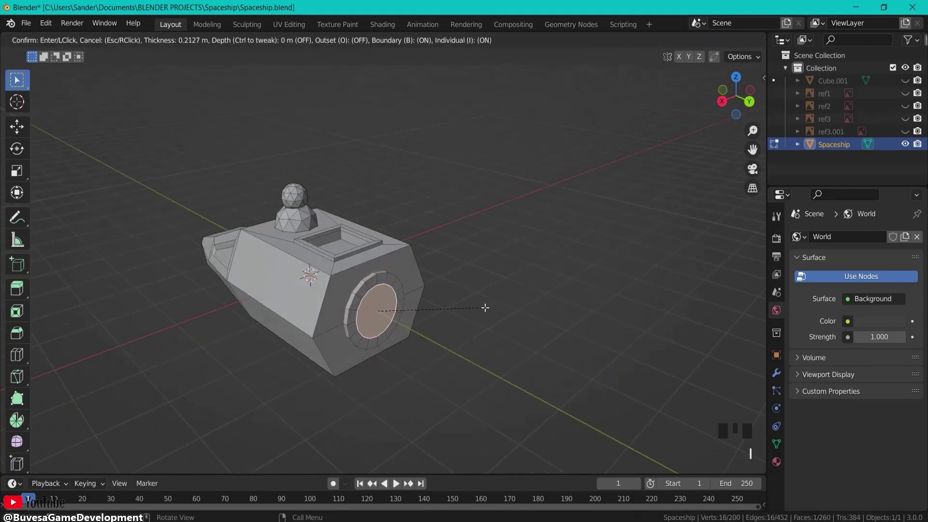
pyautogui.click(486, 310)
pyautogui.press('e')
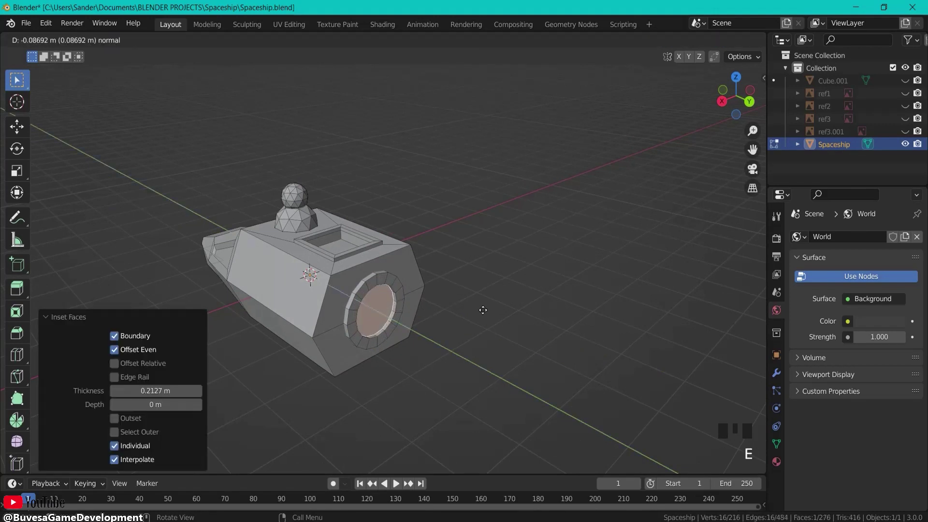
pyautogui.click(483, 310)
pyautogui.click(476, 313)
# - Return to Object Mode and deselect the spaceship
pyautogui.moveTo(375, 341); pyautogui.dragTo(403, 337, button='middle')
pyautogui.moveTo(419, 337); pyautogui.dragTo(359, 334, button='middle')
pyautogui.moveTo(418, 313)
pyautogui.mouseDown(button='middle')
pyautogui.moveTo(461, 320)
pyautogui.moveTo(418, 299)
pyautogui.mouseUp(button='middle')
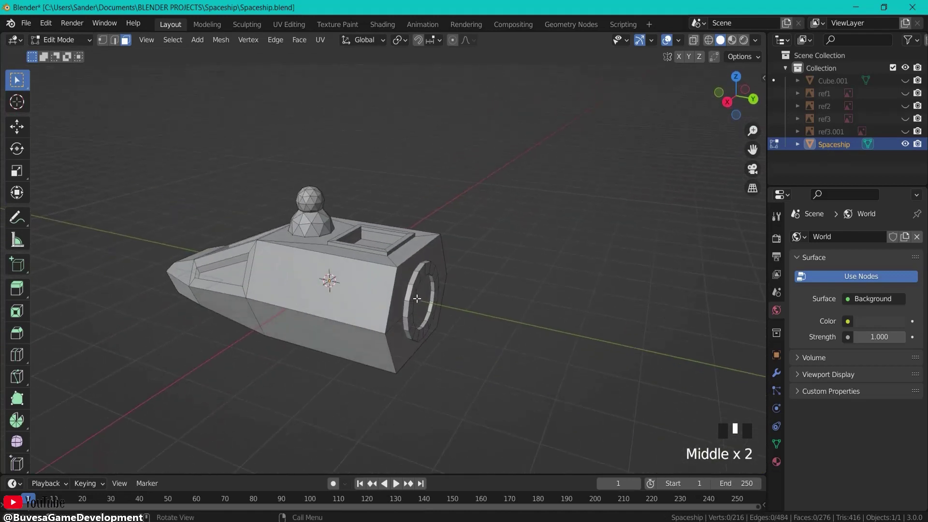
pyautogui.moveTo(460, 330); pyautogui.dragTo(501, 321, button='middle')
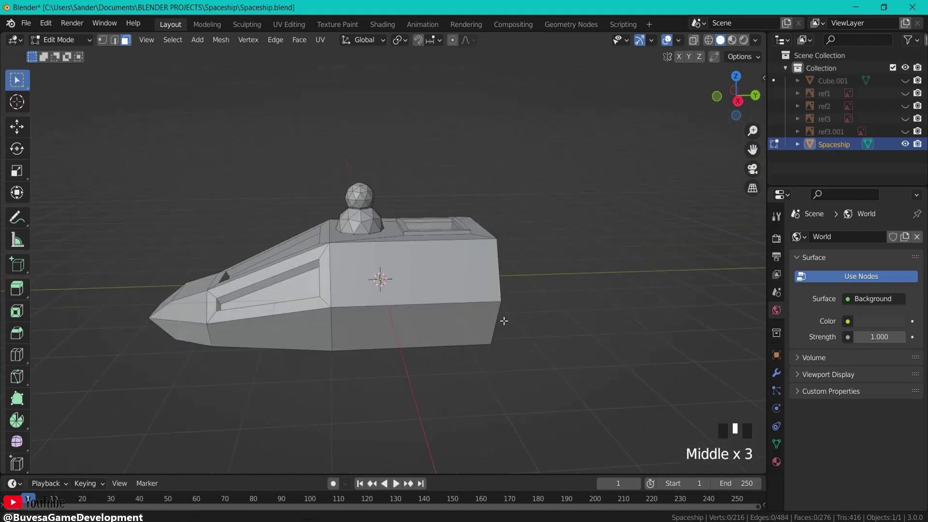
pyautogui.click(54, 40)
pyautogui.click(54, 54)
pyautogui.click(436, 164)
pyautogui.moveTo(436, 164); pyautogui.dragTo(447, 245, button='middle')
pyautogui.keyDown('shift'); pyautogui.moveTo(565, 306); pyautogui.dragTo(486, 288, button='middle'); pyautogui.keyUp('shift')
pyautogui.click(364, 227)
pyautogui.click(513, 219)
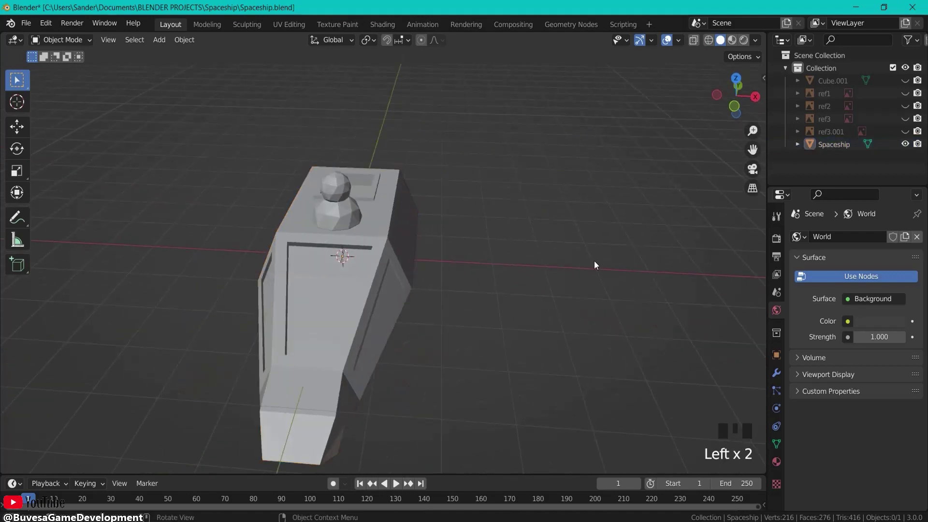
# - Add a plane 2 m in size as a separate object and move it out beside the hull
pyautogui.moveTo(594, 261); pyautogui.dragTo(546, 254, button='middle')
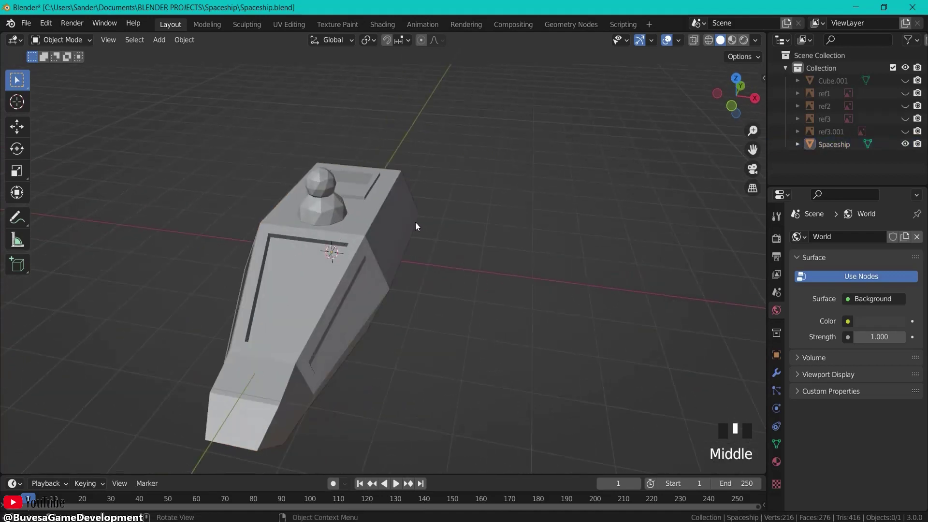
pyautogui.hotkey('shift', 'a')
pyautogui.moveTo(391, 220)
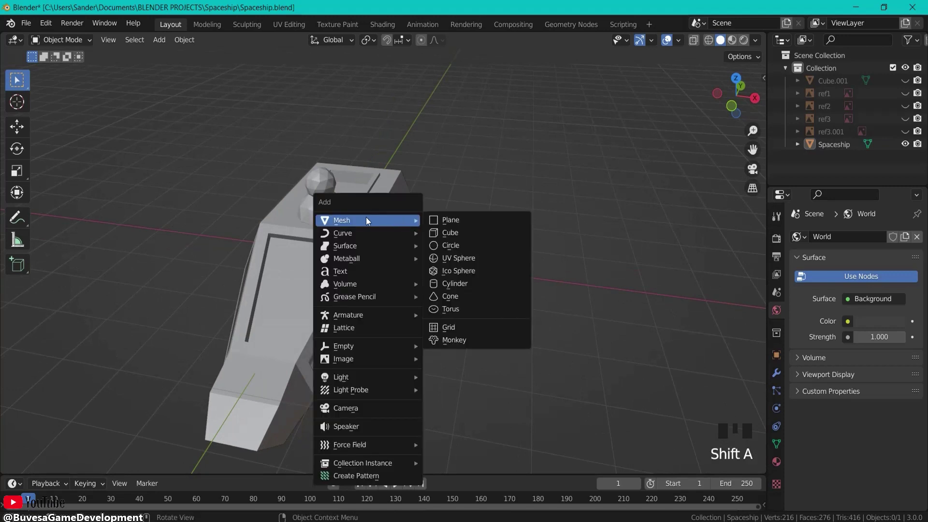
pyautogui.click(453, 221)
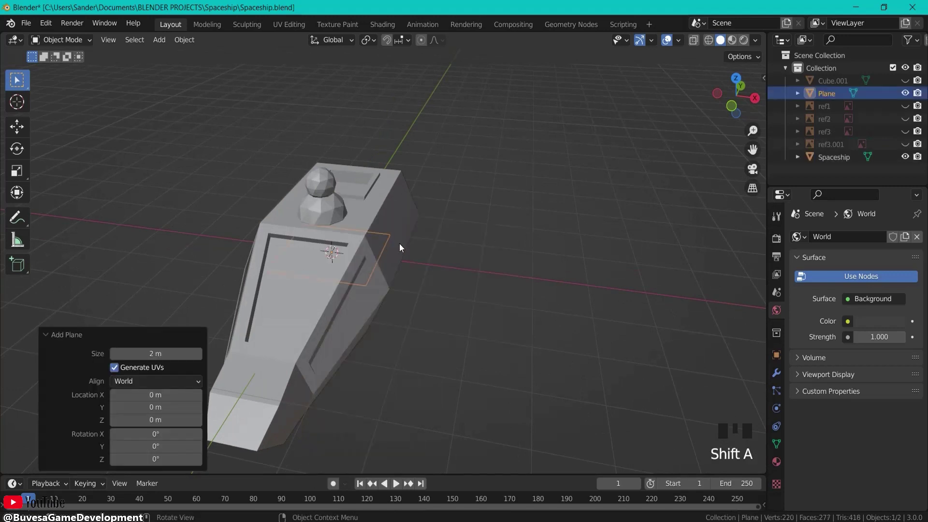
pyautogui.press('g')
pyautogui.click(567, 247)
# - Move the plane about 1.026 m along Y to the rear half of the hull's side
pyautogui.moveTo(567, 247); pyautogui.dragTo(459, 270, button='middle')
pyautogui.press('g')
pyautogui.press('y')
pyautogui.click(579, 229)
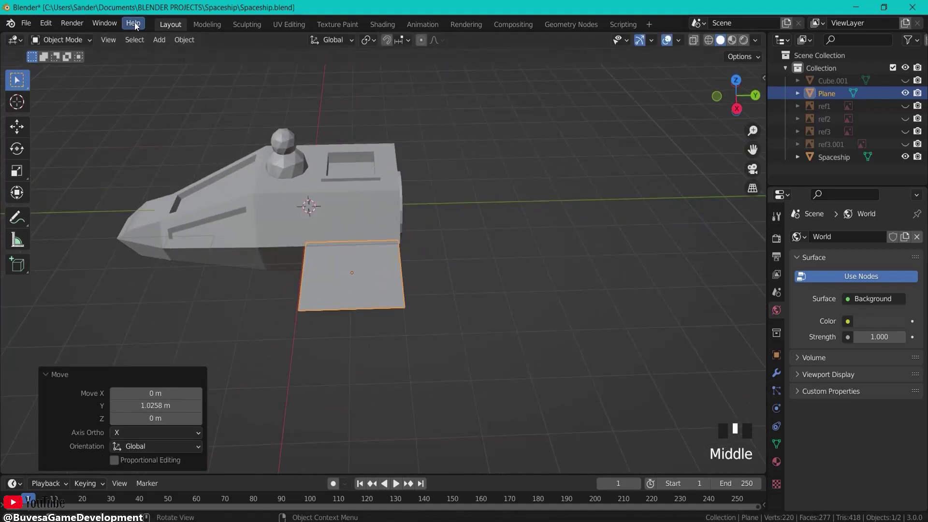
# - Enter Edit Mode on the wing plane and select its front edge using edge selection
pyautogui.press('Tab')
pyautogui.click(60, 40)
pyautogui.click(55, 61)
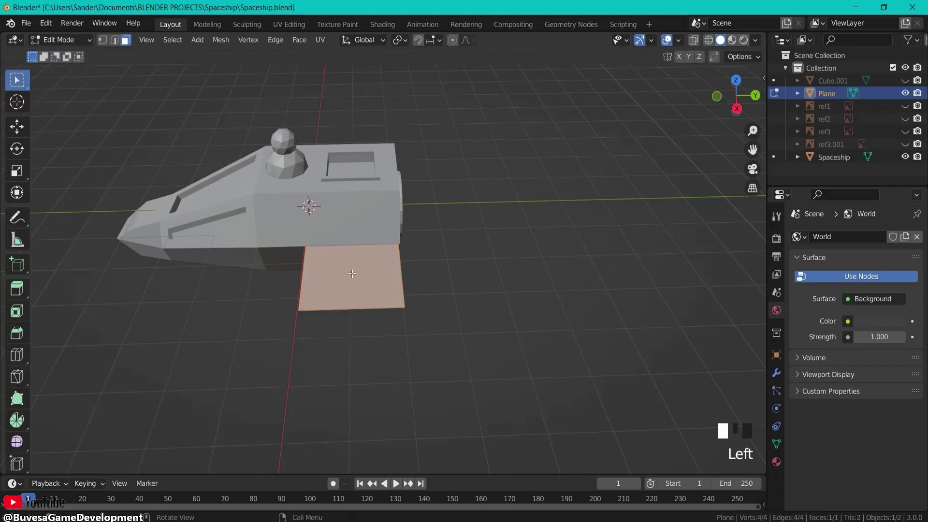
pyautogui.moveTo(325, 272); pyautogui.dragTo(368, 266, button='middle')
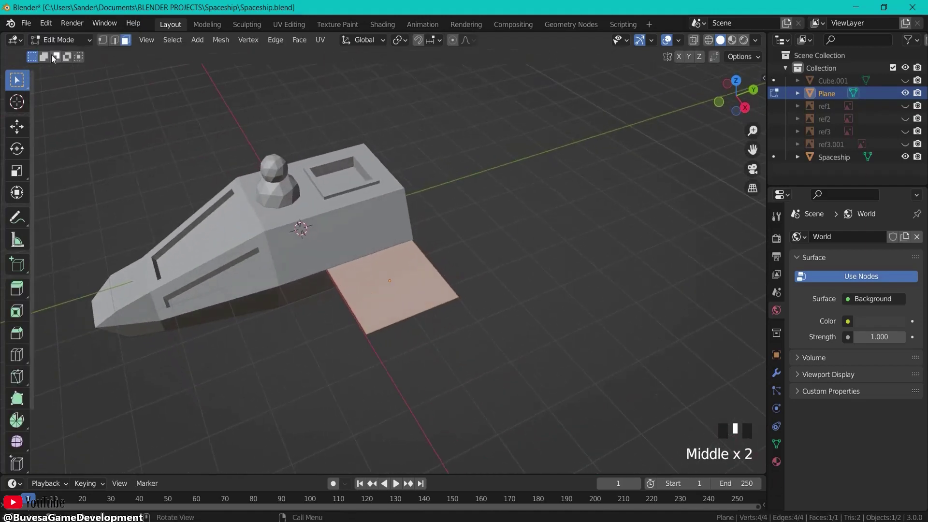
pyautogui.click(114, 40)
pyautogui.click(344, 301)
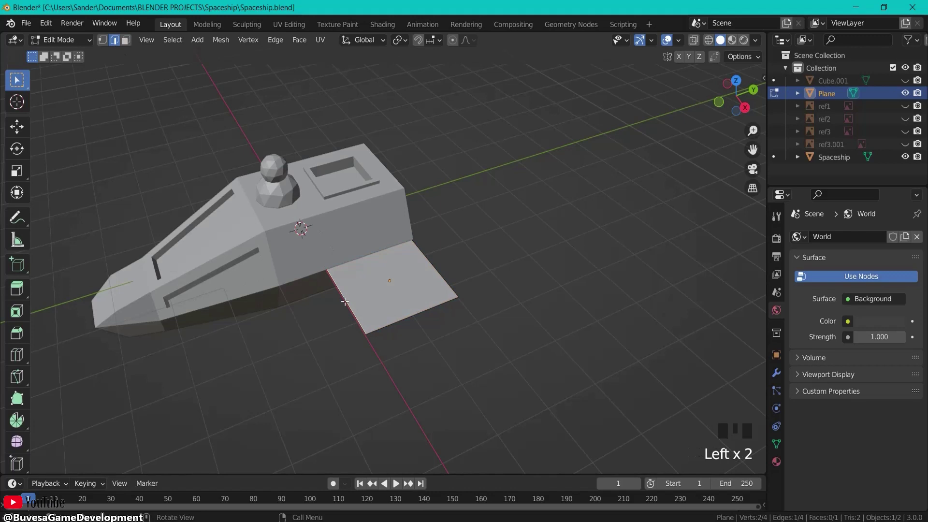
pyautogui.press('g')
pyautogui.press('x')
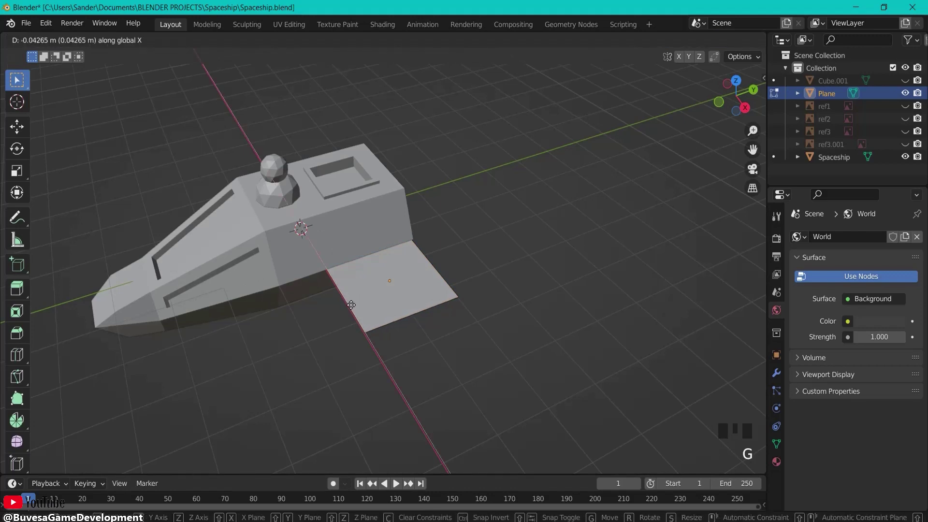
pyautogui.rightClick(349, 305)
# - Move the plane's front edge about 0.507 m forward along Y
pyautogui.press('g')
pyautogui.press('y')
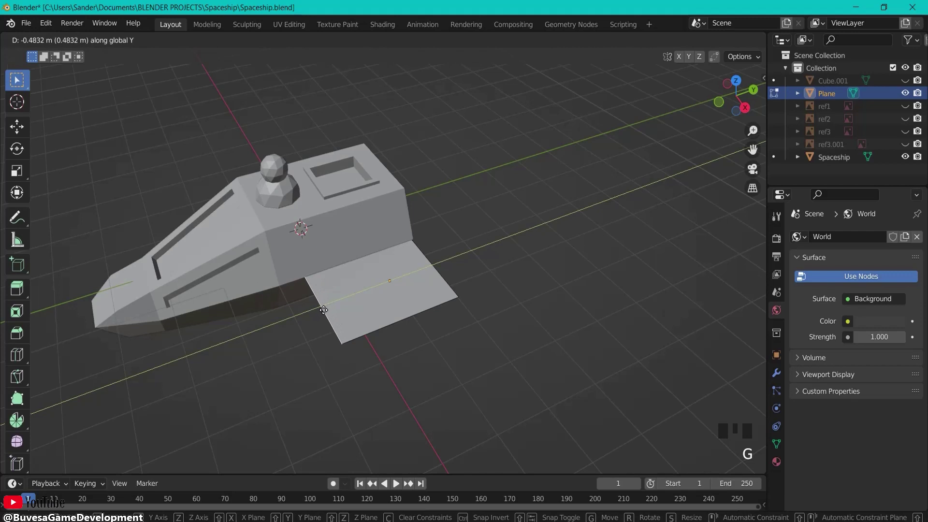
pyautogui.click(322, 311)
# - Show the ref3 and ref3.001 reference images to examine the wing shape, and hide both again
pyautogui.moveTo(492, 309); pyautogui.dragTo(542, 288, button='middle')
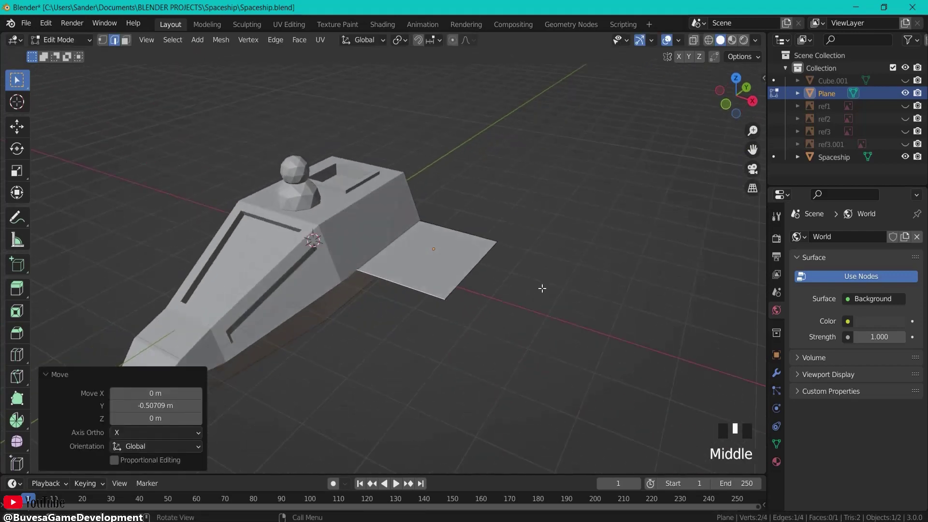
pyautogui.scroll(2, 562, 258)
pyautogui.click(905, 144)
pyautogui.click(904, 130)
pyautogui.keyDown('shift'); pyautogui.moveTo(649, 153); pyautogui.dragTo(396, 231, button='middle'); pyautogui.keyUp('shift')
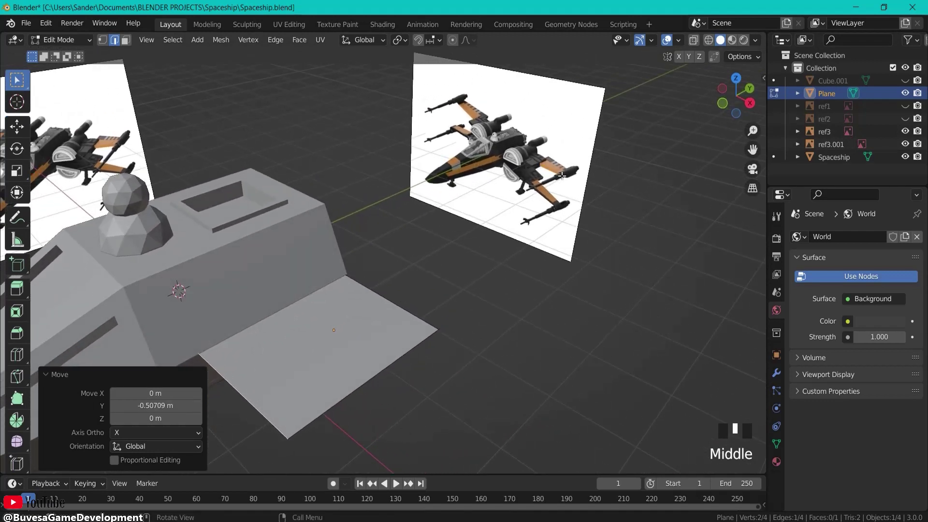
pyautogui.click(904, 144)
pyautogui.click(904, 131)
# - Move the plane's outer edge outward along X, away from the hull, to roughly double the wing's span
pyautogui.moveTo(416, 306); pyautogui.dragTo(441, 308, button='middle')
pyautogui.scroll(-2, 479, 328)
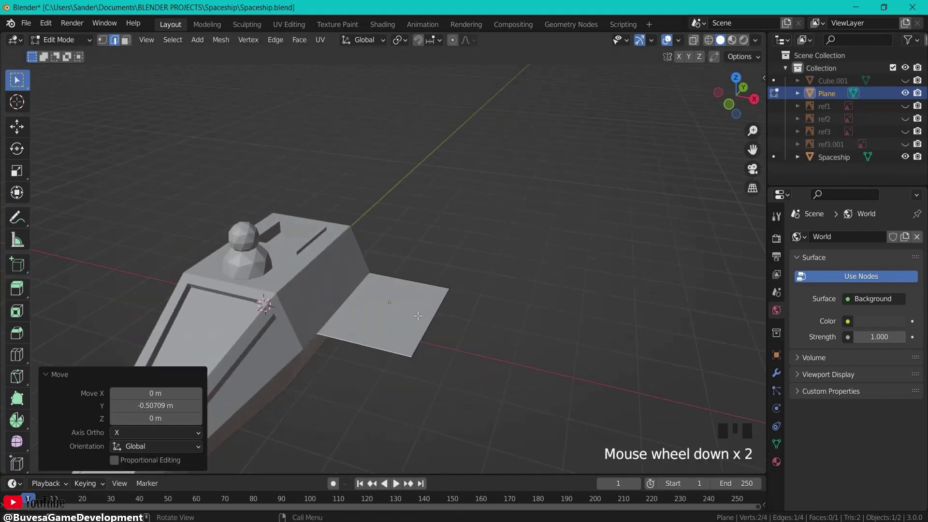
pyautogui.click(435, 315)
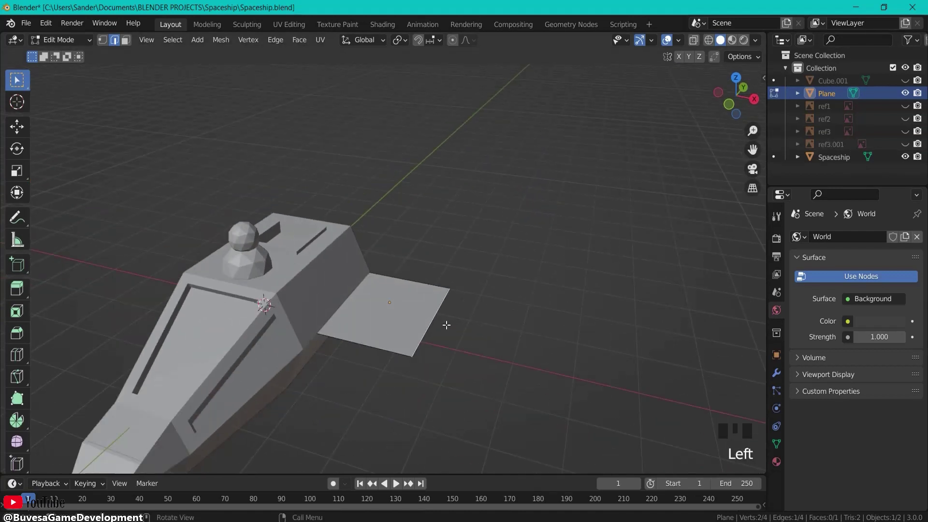
pyautogui.press('g')
pyautogui.press('x')
pyautogui.click(569, 342)
# - Move the wing tip's front vertex about 1.328 m backward along Y to taper the wing
pyautogui.click(103, 40)
pyautogui.click(547, 389)
pyautogui.press('g')
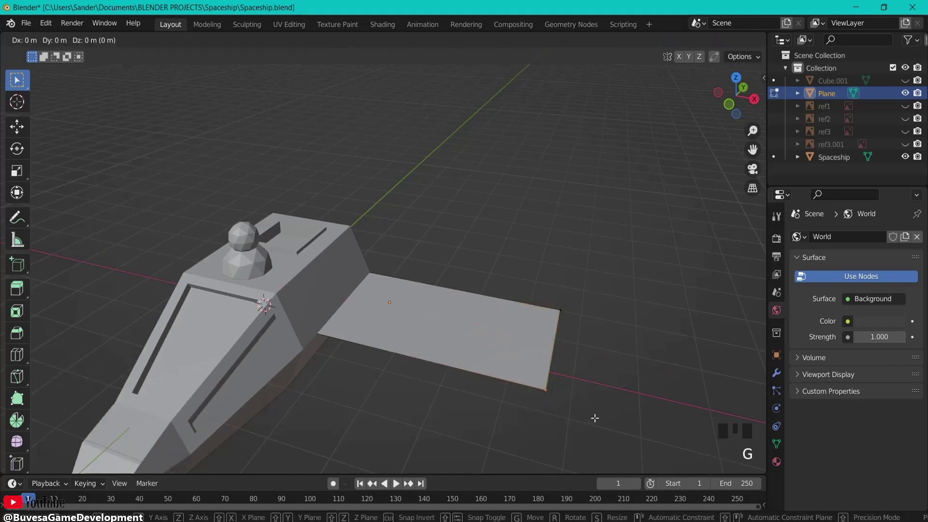
pyautogui.press('y')
pyautogui.click(629, 357)
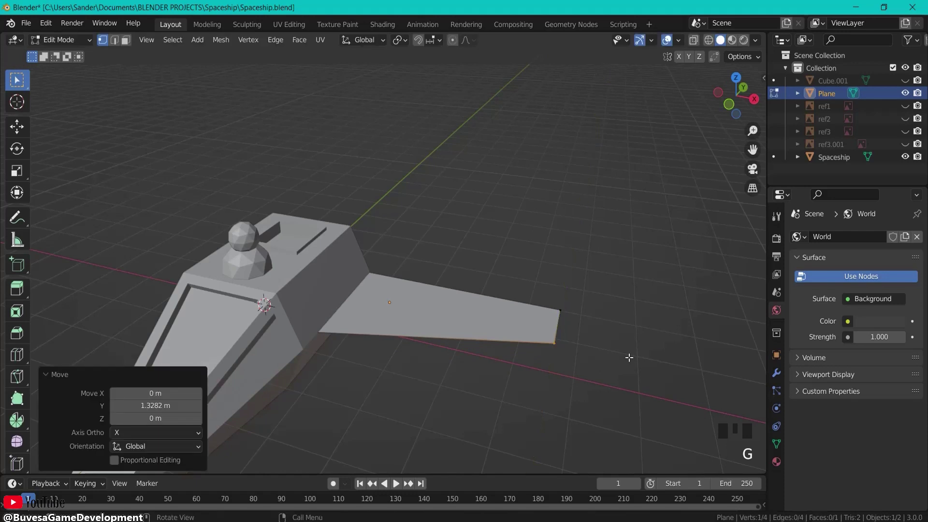
# - Extrude the wing's whole face slightly upward to give it thickness, and deselect it
pyautogui.click(125, 40)
pyautogui.click(446, 308)
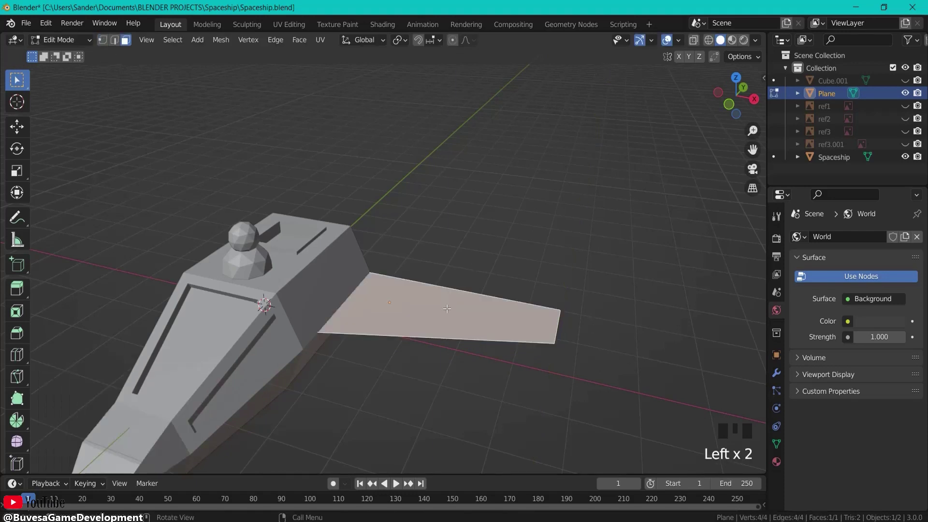
pyautogui.press('e')
pyautogui.click(445, 300)
pyautogui.click(614, 329)
# - Add a cylinder with 16 vertices, 1 m radius and 2 m depth, and rotate it 90° about X
pyautogui.moveTo(614, 329); pyautogui.dragTo(519, 332, button='middle')
pyautogui.keyDown('shift'); pyautogui.moveTo(358, 298); pyautogui.dragTo(522, 301, button='middle'); pyautogui.keyUp('shift')
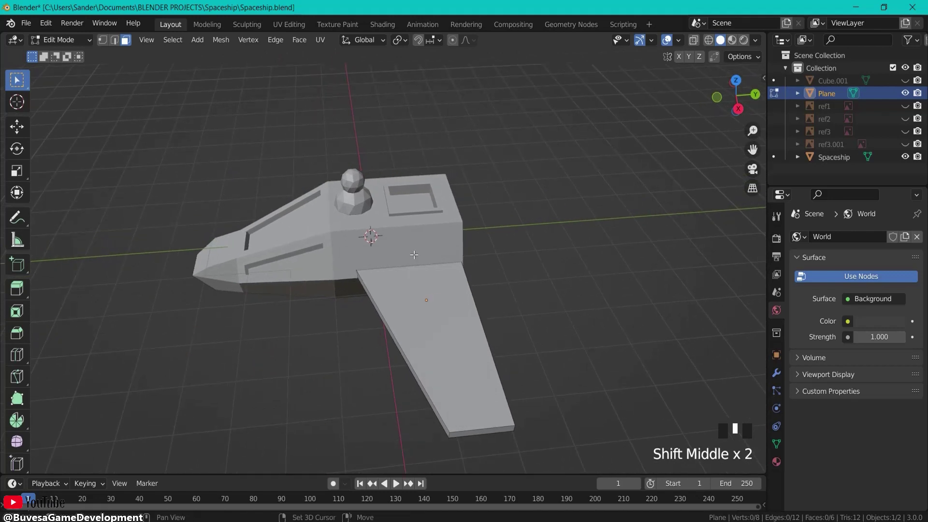
pyautogui.hotkey('shift', 'a')
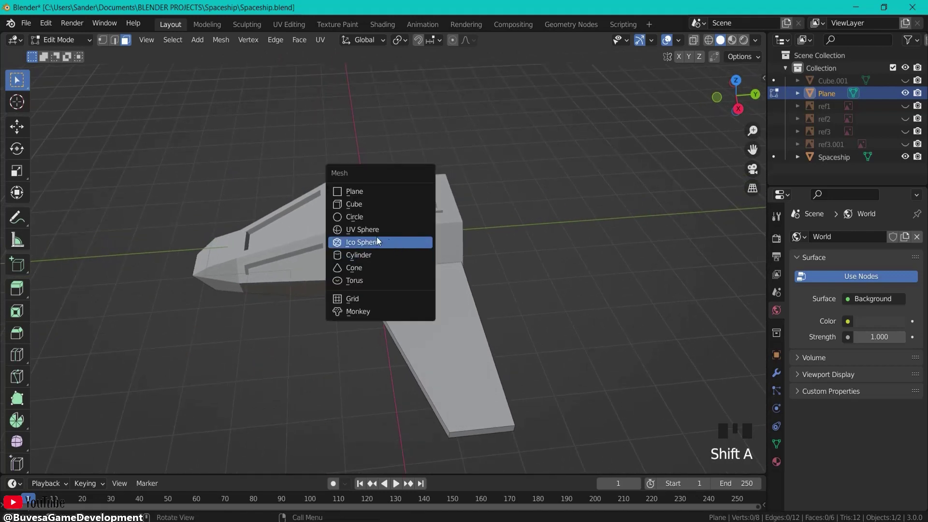
pyautogui.click(372, 254)
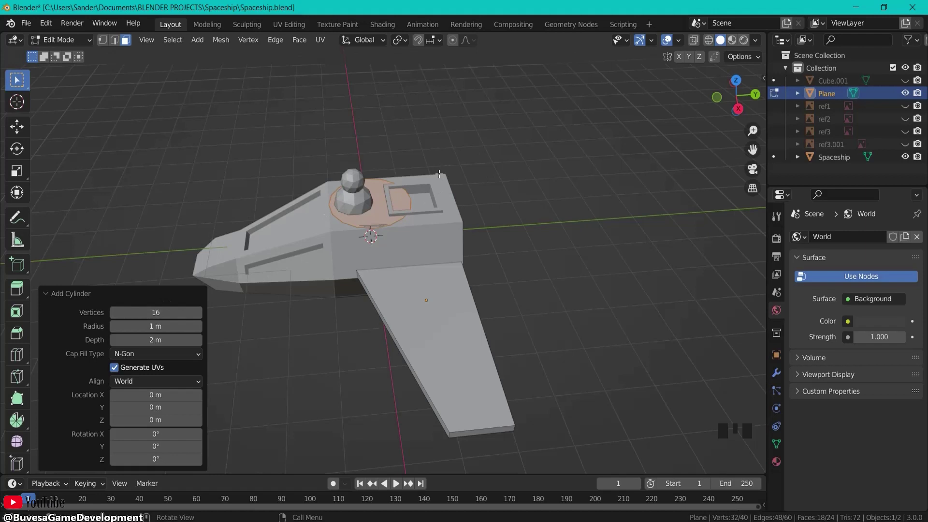
pyautogui.press('r')
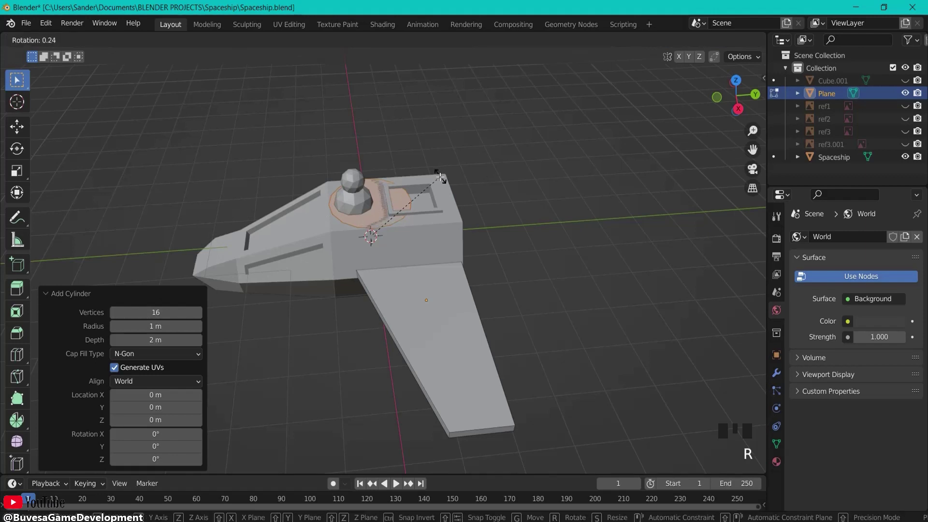
pyautogui.write('x90')
pyautogui.press('Return')
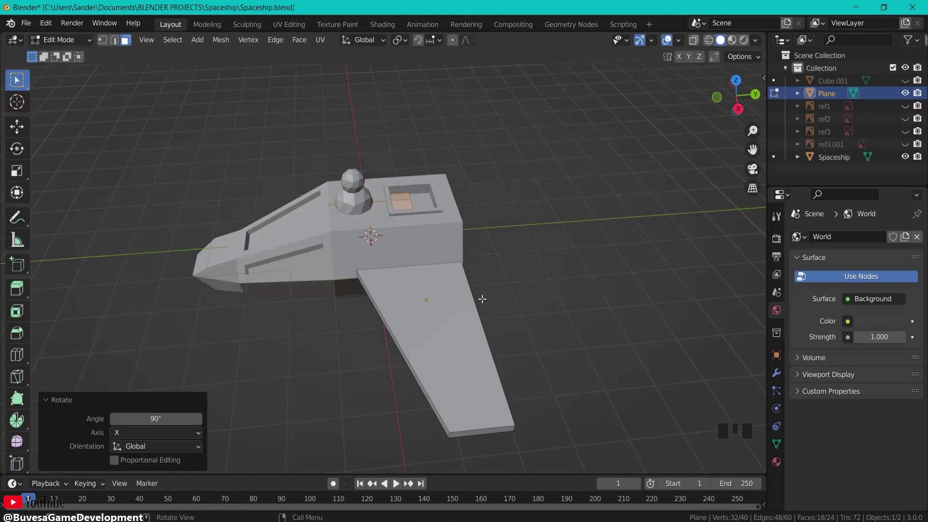
# - Scale the cylinder to about 0.289 and move it to the wing root beside the hull
pyautogui.moveTo(481, 299); pyautogui.dragTo(580, 290, button='middle')
pyautogui.press('g')
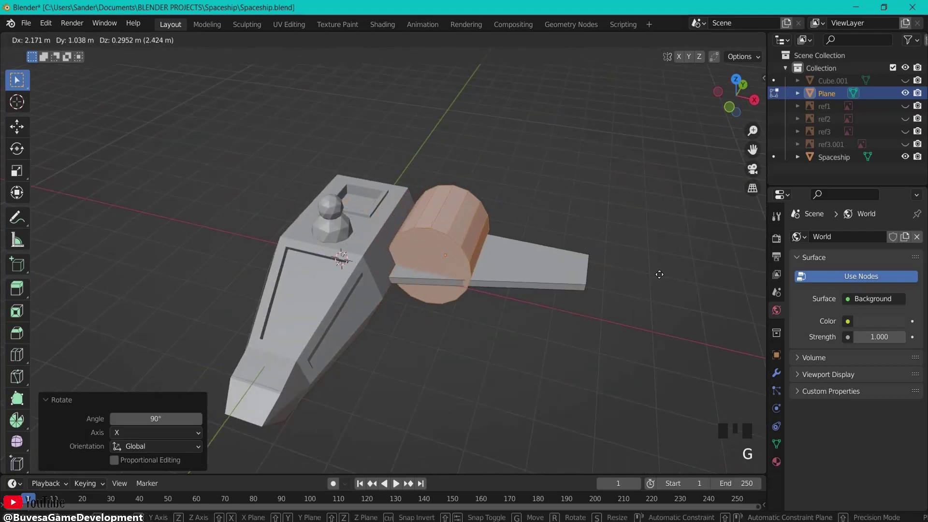
pyautogui.click(652, 275)
pyautogui.press('s')
pyautogui.click(501, 262)
pyautogui.press('g')
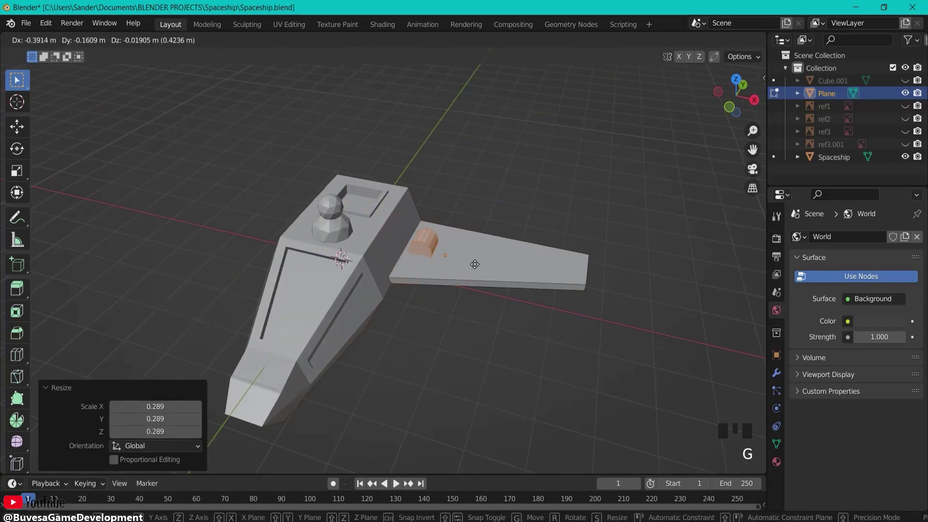
pyautogui.click(456, 267)
# - Stretch the cylinder along Y by about 4.613 and again by about 1.071 to span the wing root
pyautogui.moveTo(456, 267); pyautogui.dragTo(428, 257, button='middle')
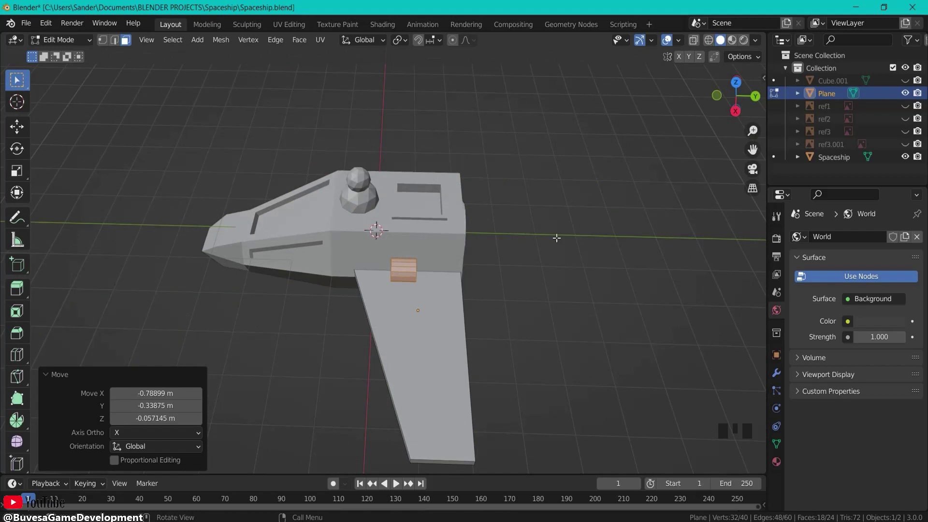
pyautogui.press('s')
pyautogui.press('y')
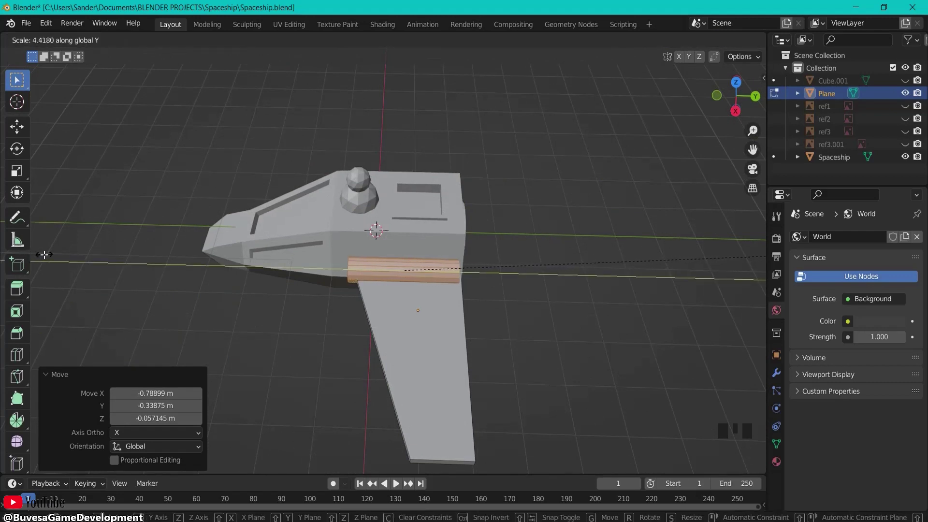
pyautogui.click(62, 253)
pyautogui.moveTo(62, 253); pyautogui.dragTo(355, 226, button='middle')
pyautogui.press('s')
pyautogui.press('y')
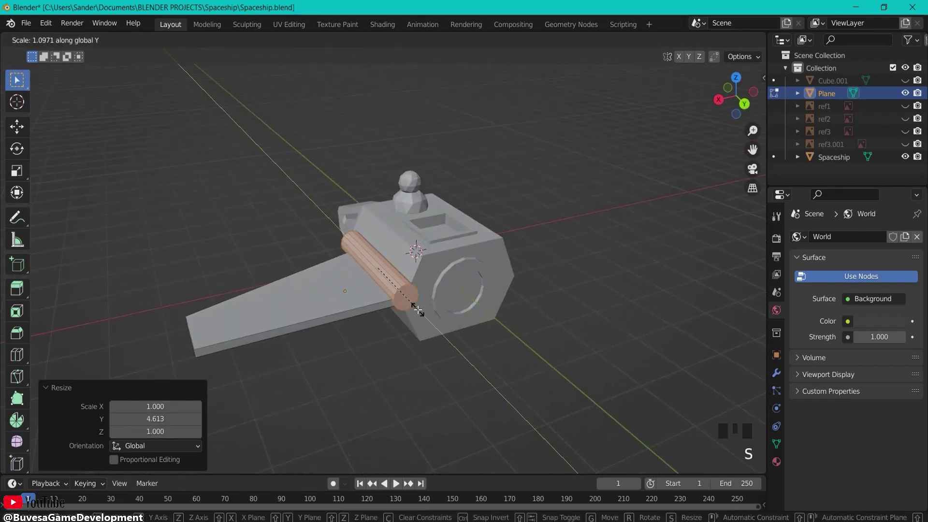
pyautogui.click(417, 311)
# - Inset the cylinder's rear end face about 0.113 m and extrude the inner face outward as a nozzle
pyautogui.moveTo(438, 312); pyautogui.dragTo(450, 309, button='middle')
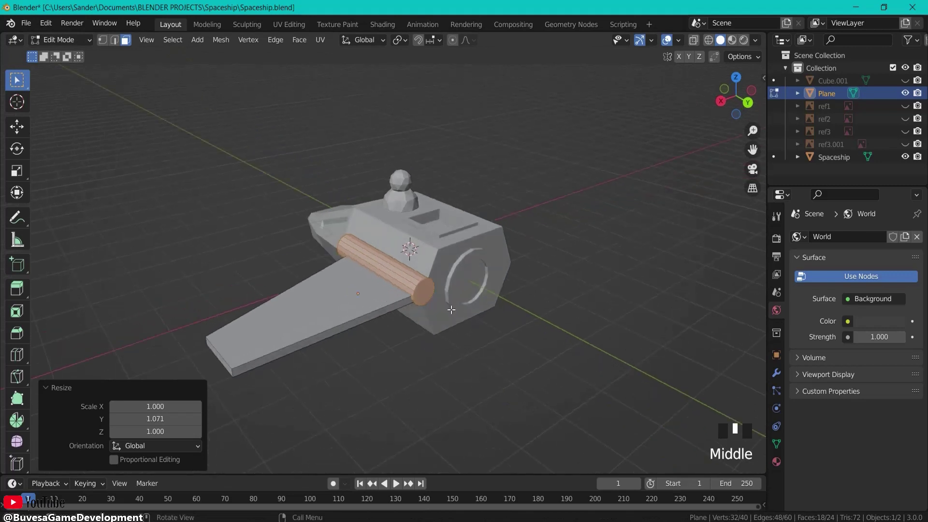
pyautogui.click(425, 289)
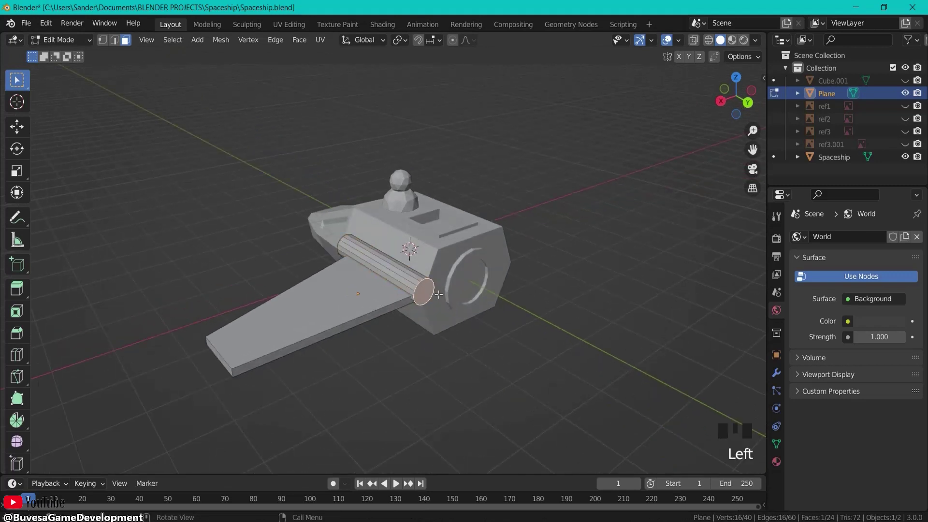
pyautogui.press('i')
pyautogui.press('i')
pyautogui.click(438, 293)
pyautogui.press('e')
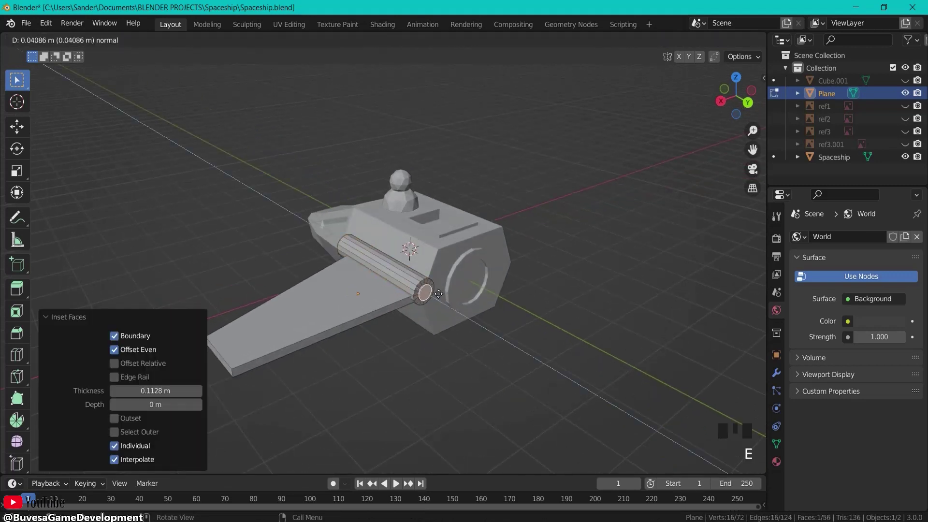
pyautogui.click(443, 297)
pyautogui.click(485, 359)
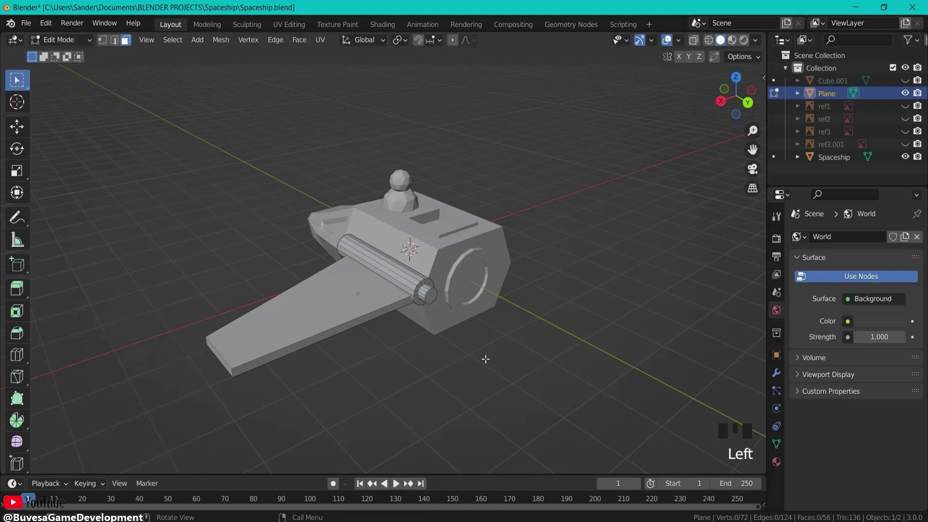
# - Inset the nozzle's rear end face and extrude the inner face slightly inward to hollow it
pyautogui.moveTo(485, 359); pyautogui.dragTo(476, 355, button='middle')
pyautogui.click(424, 298)
pyautogui.press('i')
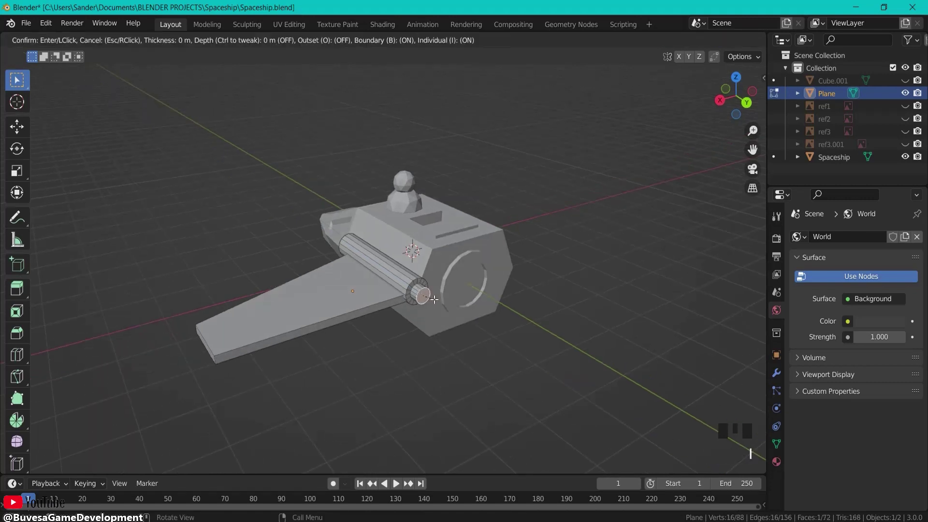
pyautogui.click(429, 300)
pyautogui.press('e')
pyautogui.click(427, 299)
# - Inset the cylinder's front end face about 0.094 m and extrude it about 0.185 m inward as an intake
pyautogui.moveTo(427, 327); pyautogui.dragTo(536, 314, button='middle')
pyautogui.click(389, 267)
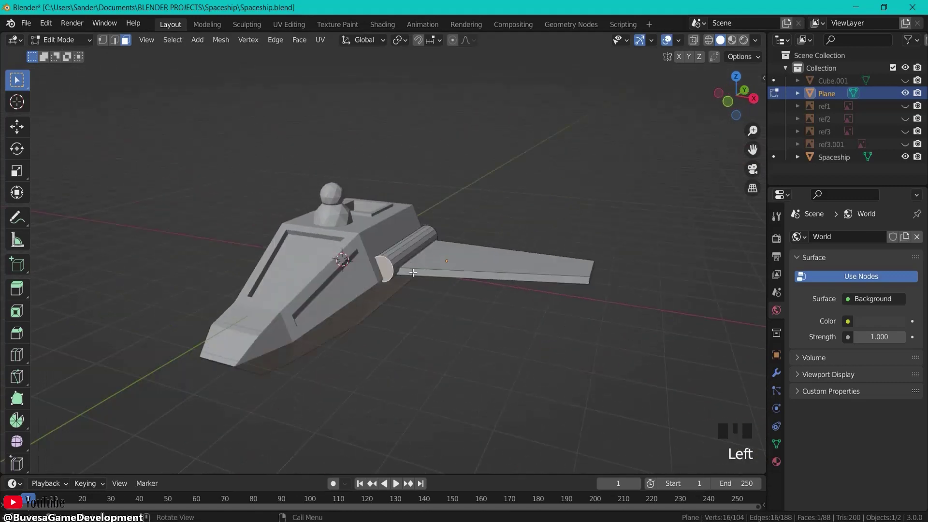
pyautogui.press('i')
pyautogui.click(408, 272)
pyautogui.press('e')
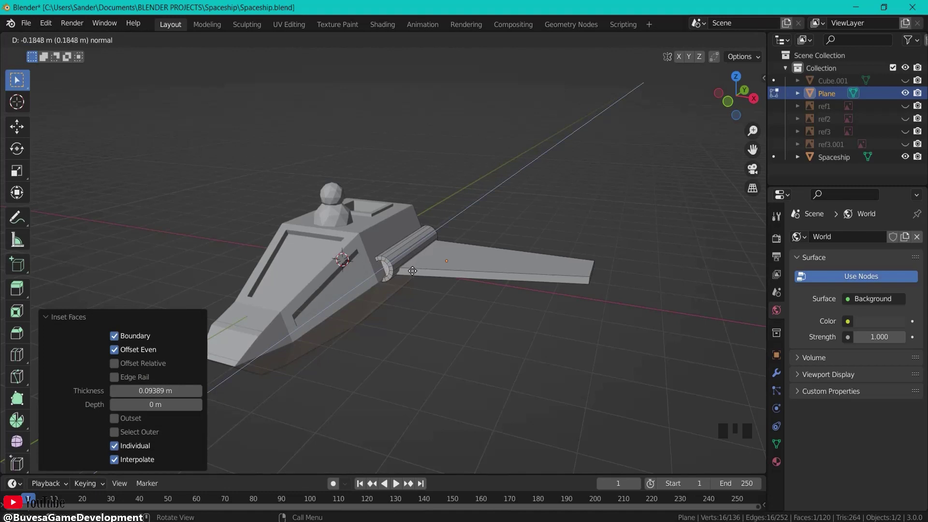
pyautogui.click(412, 271)
pyautogui.click(410, 320)
# - Snap the 3D cursor to the wing's outer end face and add a 16-vertex cylinder there
pyautogui.moveTo(468, 262); pyautogui.dragTo(506, 341, button='middle')
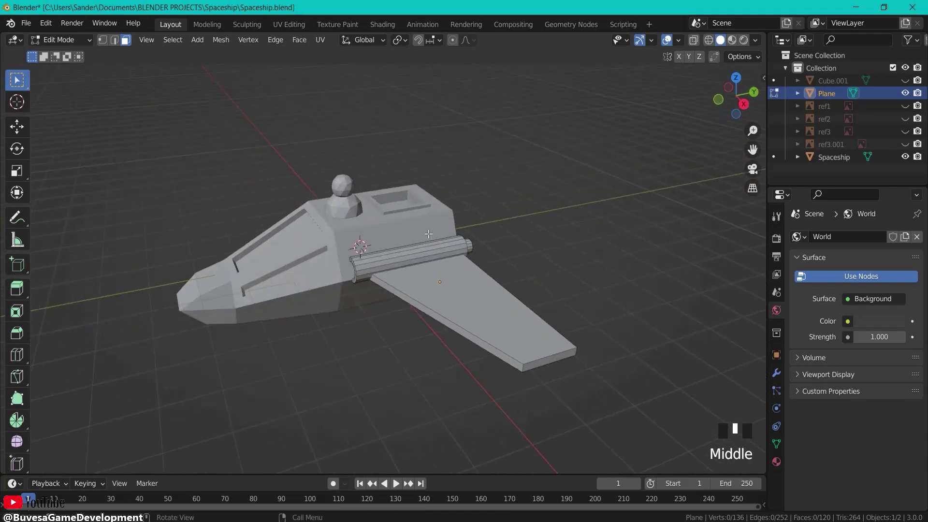
pyautogui.scroll(-2, 507, 341)
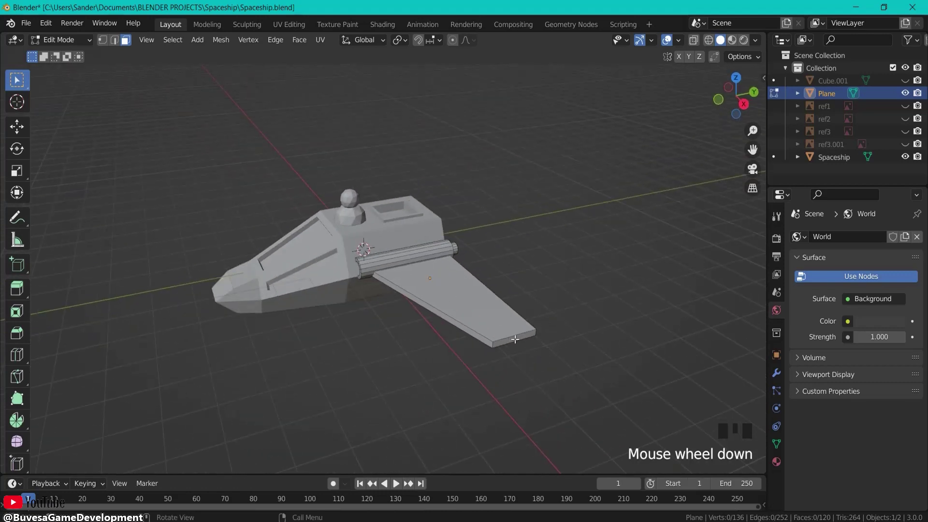
pyautogui.click(514, 340)
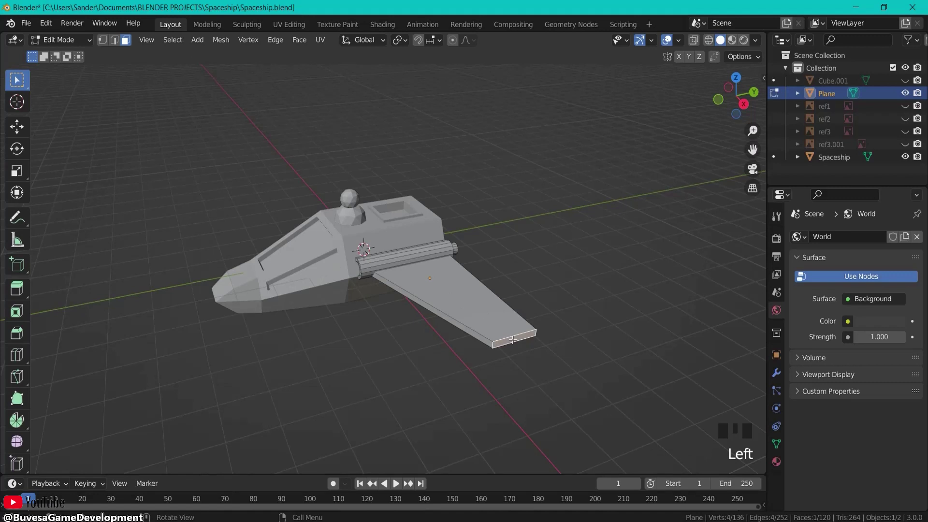
pyautogui.hotkey('shift', 's')
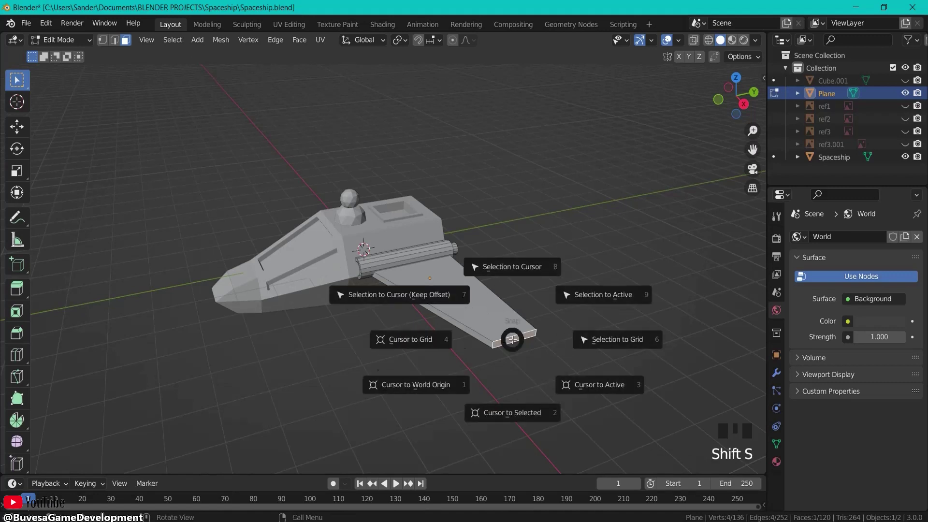
pyautogui.click(503, 413)
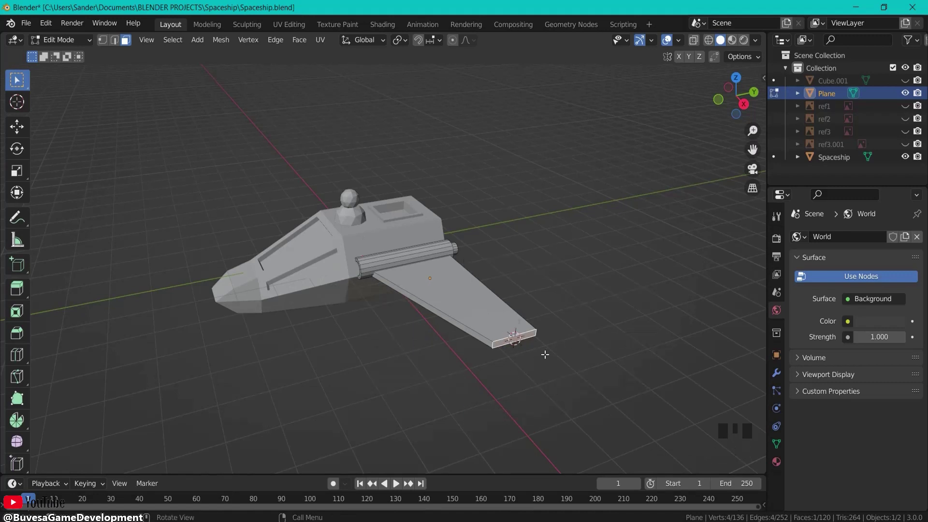
pyautogui.hotkey('shift', 'a')
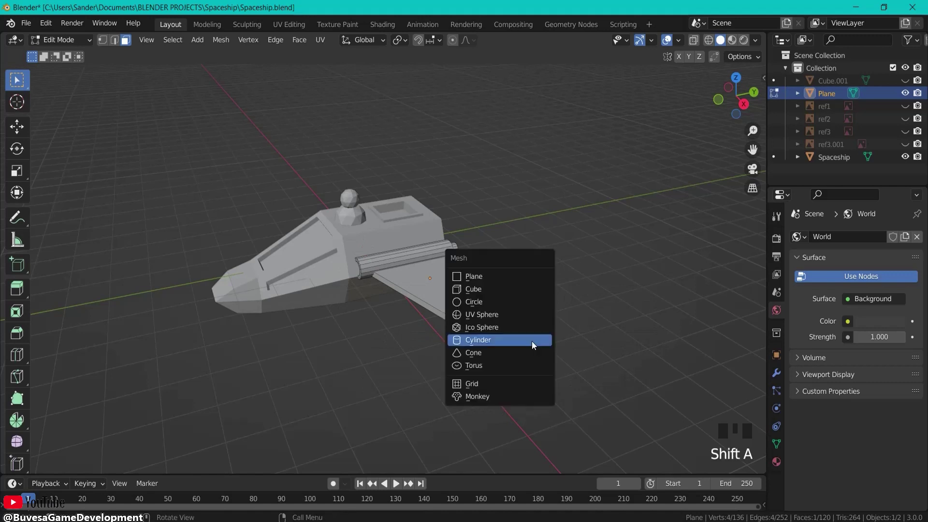
pyautogui.click(496, 339)
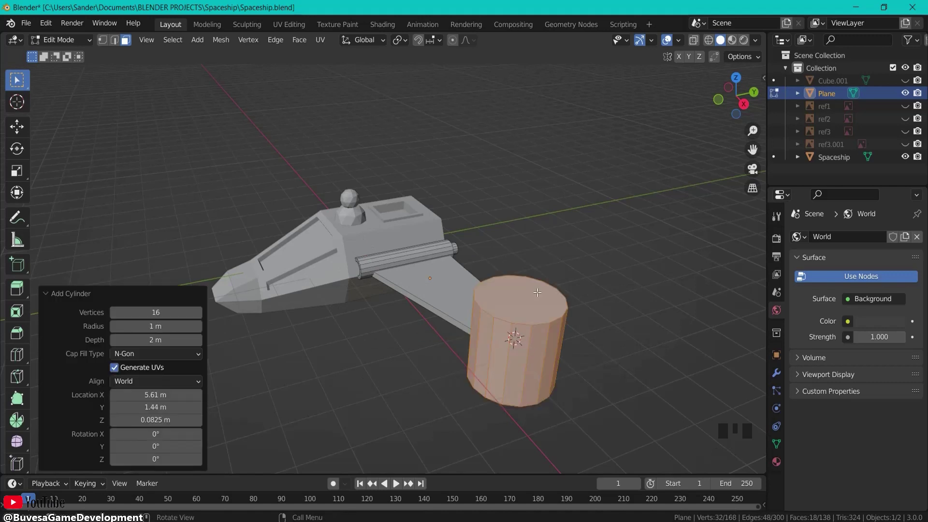
# - Rotate the new cylinder 90° about X and scale it uniformly to about 0.305
pyautogui.write('r')
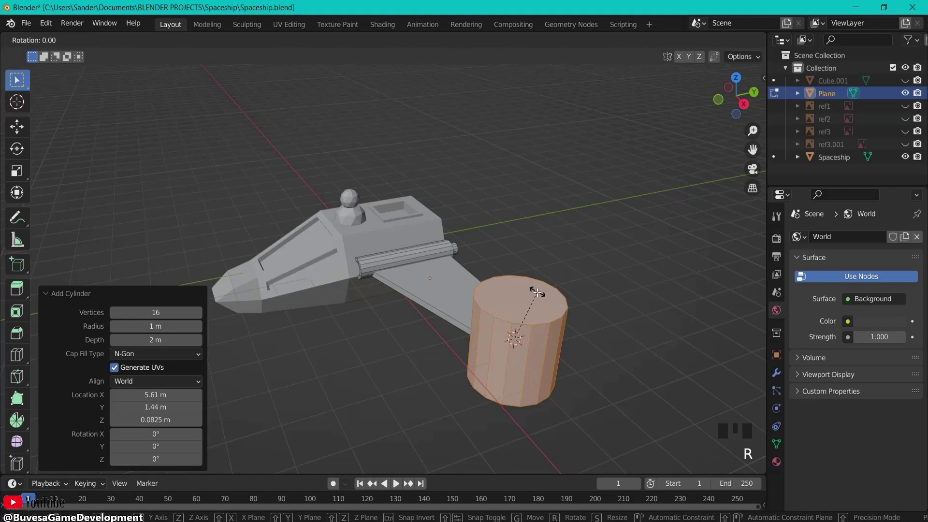
pyautogui.write('90x')
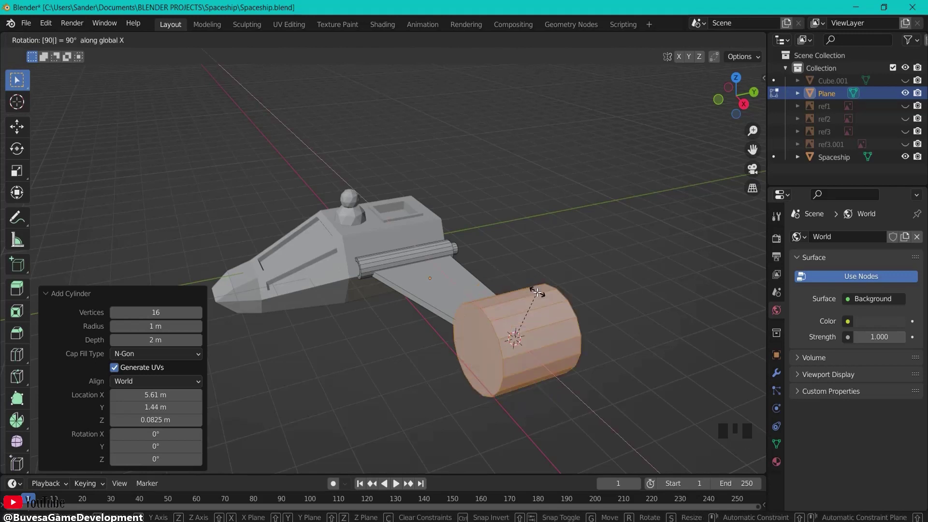
pyautogui.press('Return')
pyautogui.press('s')
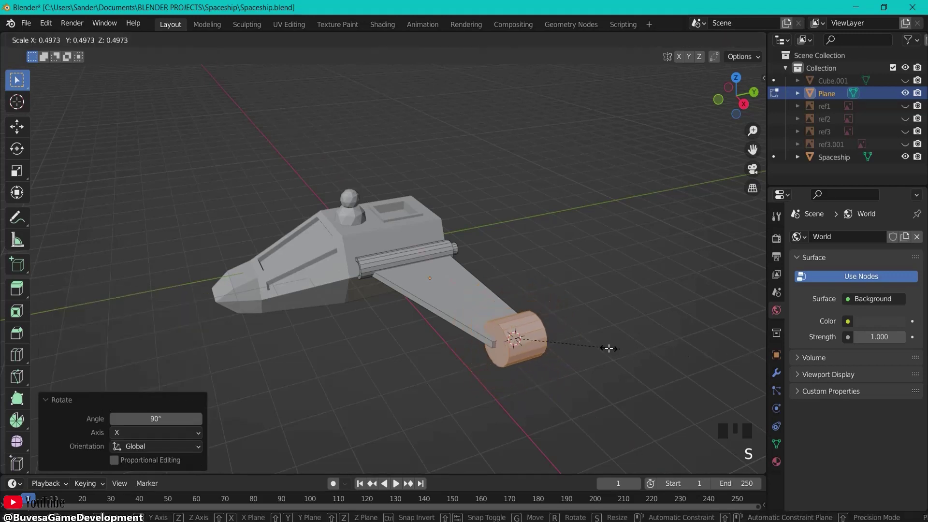
pyautogui.click(572, 344)
# - Show the ref3 and ref3.001 reference images to examine the X-wing's wing tips, and hide them again
pyautogui.click(905, 131)
pyautogui.click(905, 144)
pyautogui.moveTo(604, 217); pyautogui.dragTo(590, 209, button='middle')
pyautogui.scroll(2, 590, 209)
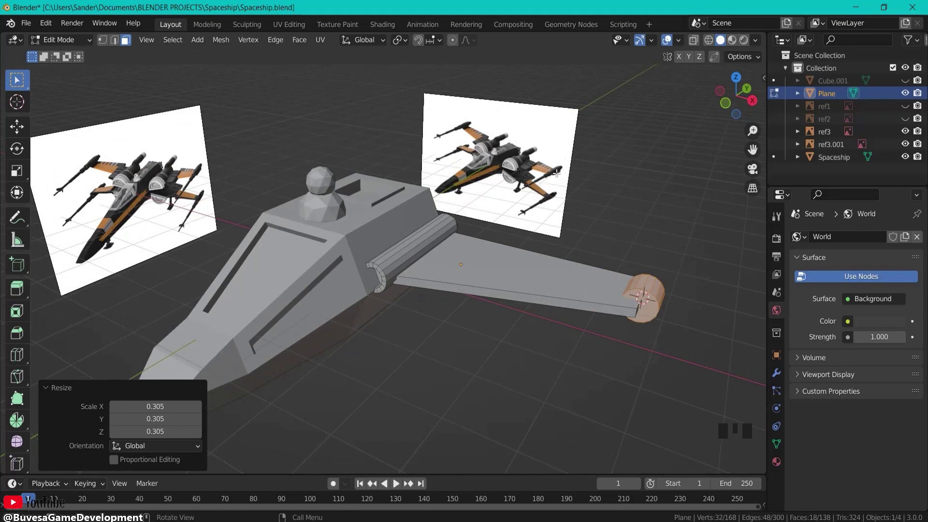
pyautogui.click(905, 130)
pyautogui.click(903, 144)
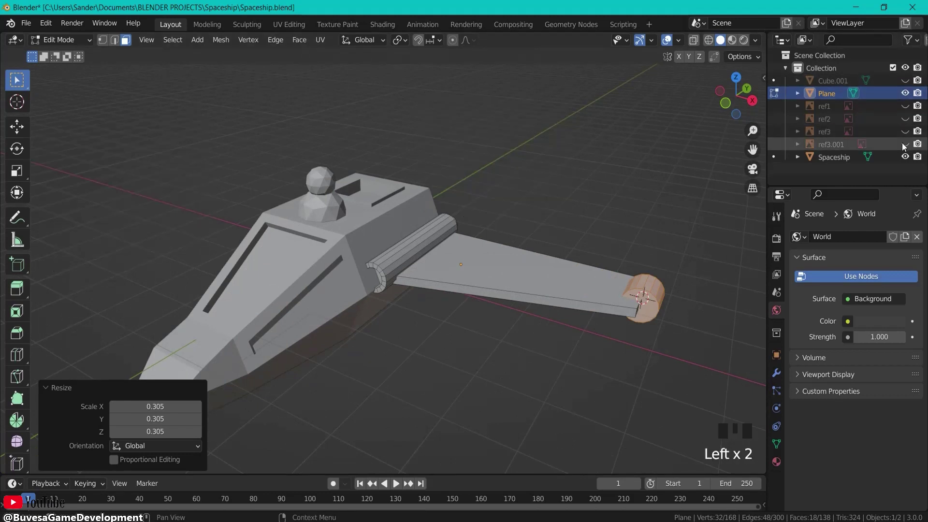
# - Stretch the wing-tip cylinder along Y by about 2.067, scale it uniformly by 0.566, and stretch it along Y again by about 1.82
pyautogui.moveTo(603, 271); pyautogui.dragTo(561, 277, button='middle')
pyautogui.scroll(-2, 560, 278)
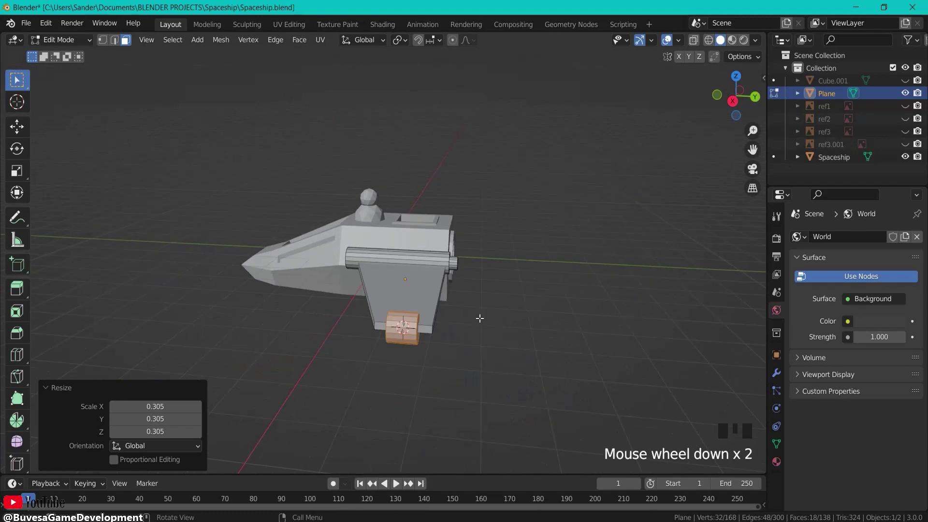
pyautogui.press('s')
pyautogui.press('y')
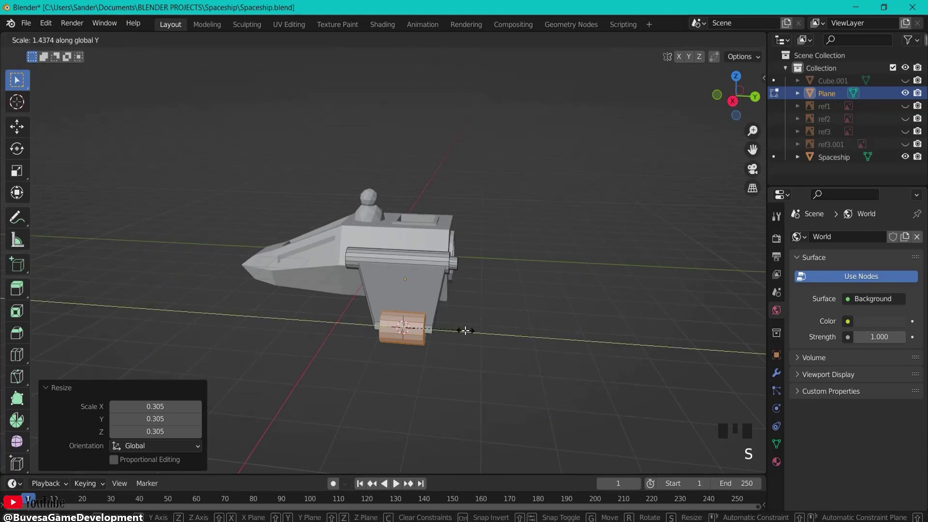
pyautogui.click(491, 333)
pyautogui.moveTo(491, 333); pyautogui.dragTo(520, 351, button='middle')
pyautogui.press('s')
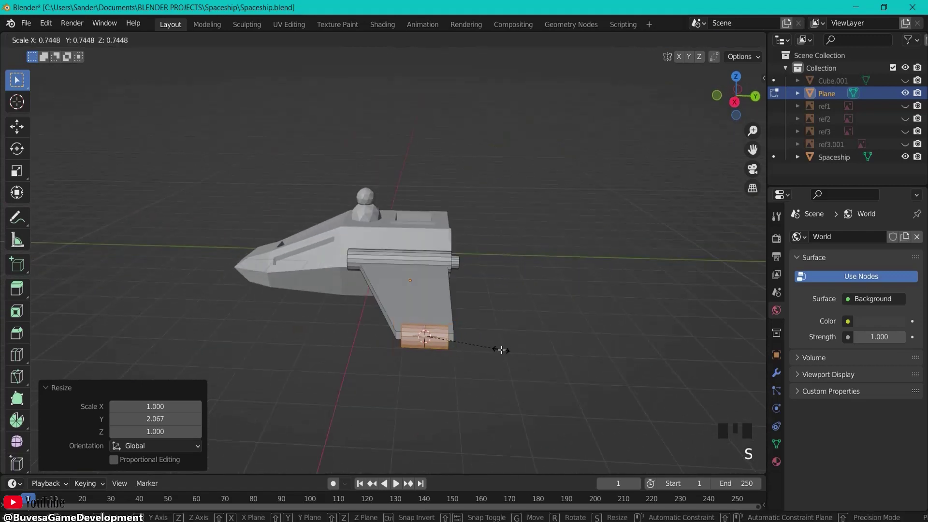
pyautogui.press('s')
pyautogui.press('y')
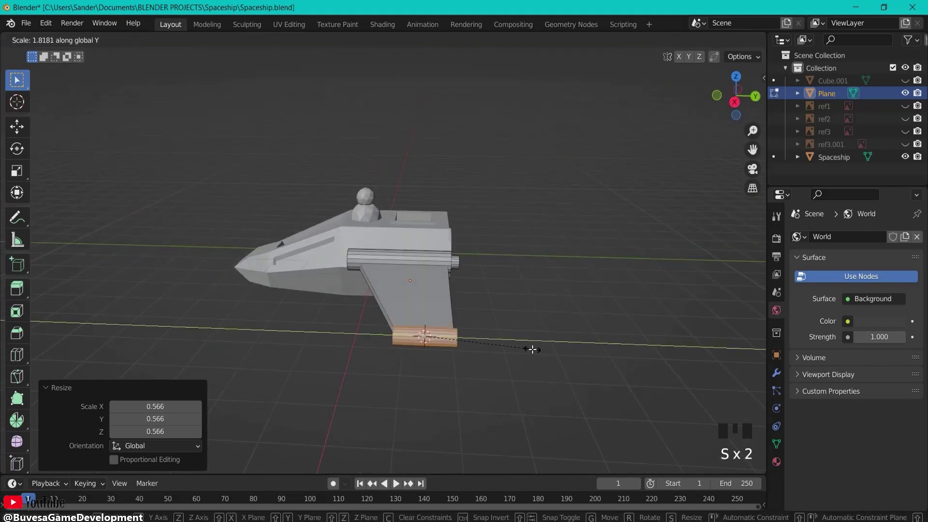
pyautogui.click(532, 348)
# - Inset the wing-tip cylinder's rear end face, extrude the inner face about 1.065 m, and scale its end down to a taper
pyautogui.moveTo(553, 352); pyautogui.dragTo(472, 338, button='middle')
pyautogui.click(240, 305)
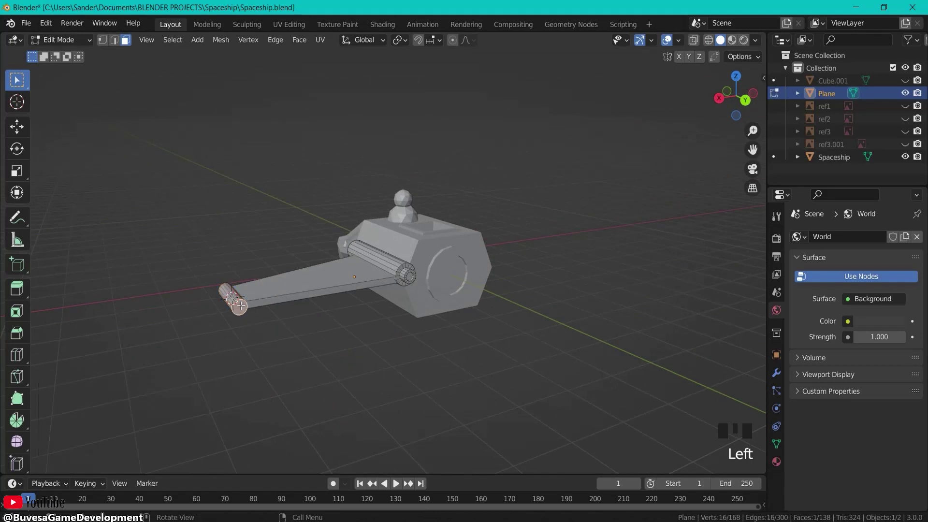
pyautogui.press('i')
pyautogui.click(279, 315)
pyautogui.press('e')
pyautogui.click(298, 325)
pyautogui.press('s')
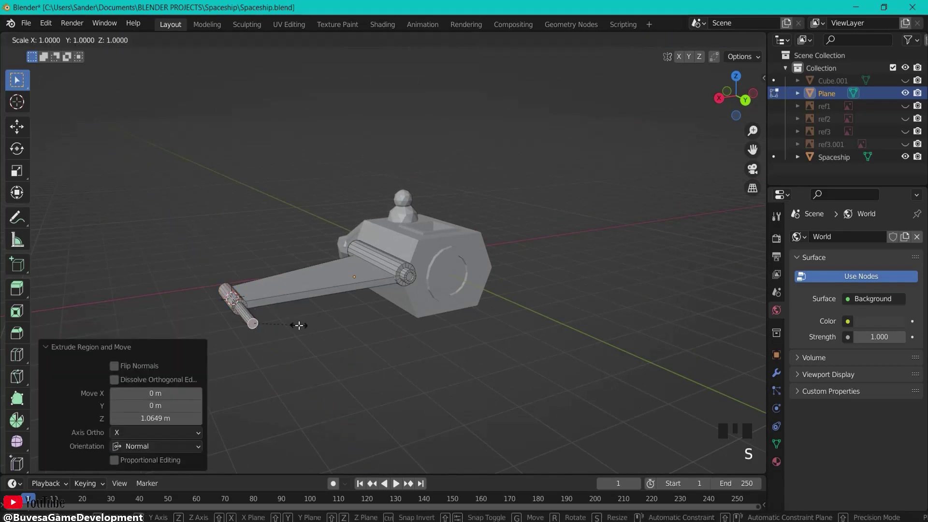
pyautogui.click(304, 334)
# - Inset the wing-tip cylinder's front end face and extrude the inner face forward as a short neck
pyautogui.moveTo(311, 337); pyautogui.dragTo(543, 304, button='middle')
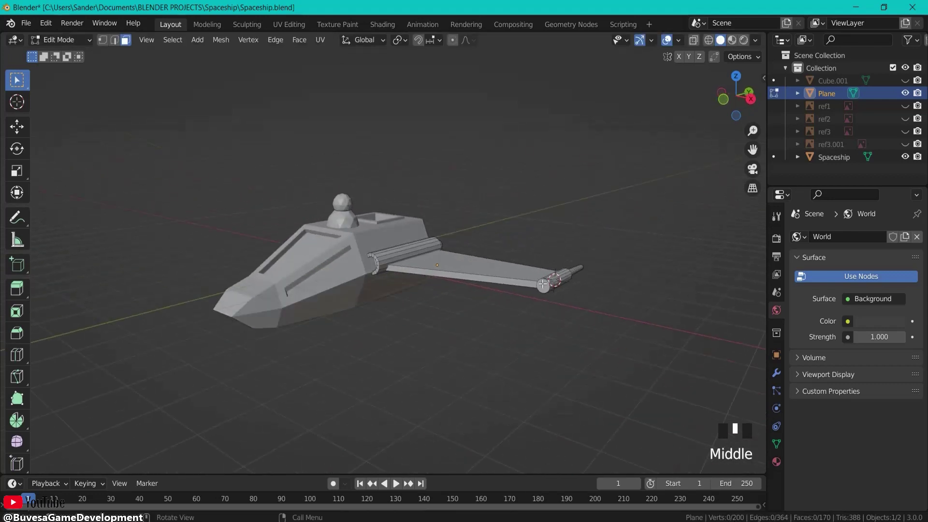
pyautogui.click(543, 285)
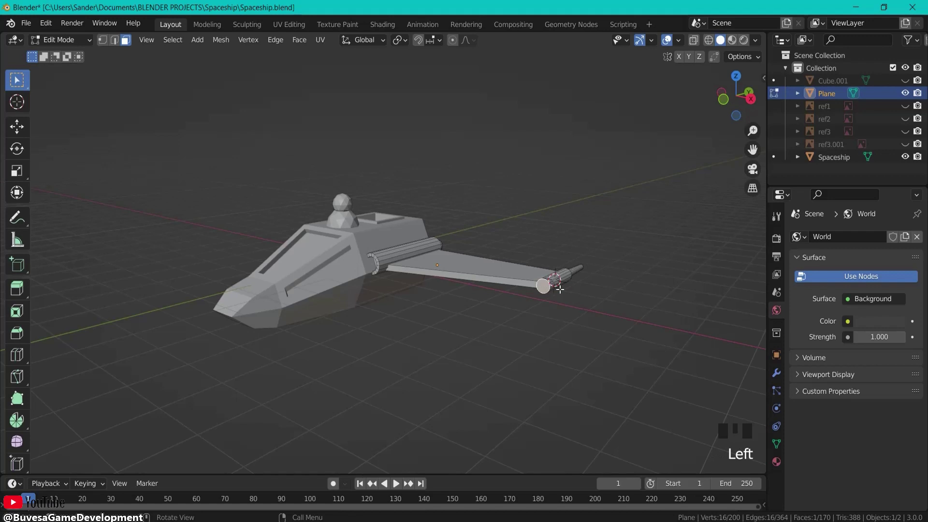
pyautogui.press('i')
pyautogui.click(559, 289)
pyautogui.press('e')
pyautogui.click(555, 293)
# - Extrude the neck's end about 0.062 m, scale it up by about 1.928, and extrude it about 0.124 m as a collar
pyautogui.moveTo(555, 293); pyautogui.dragTo(511, 325, button='middle')
pyautogui.press('e')
pyautogui.click(510, 323)
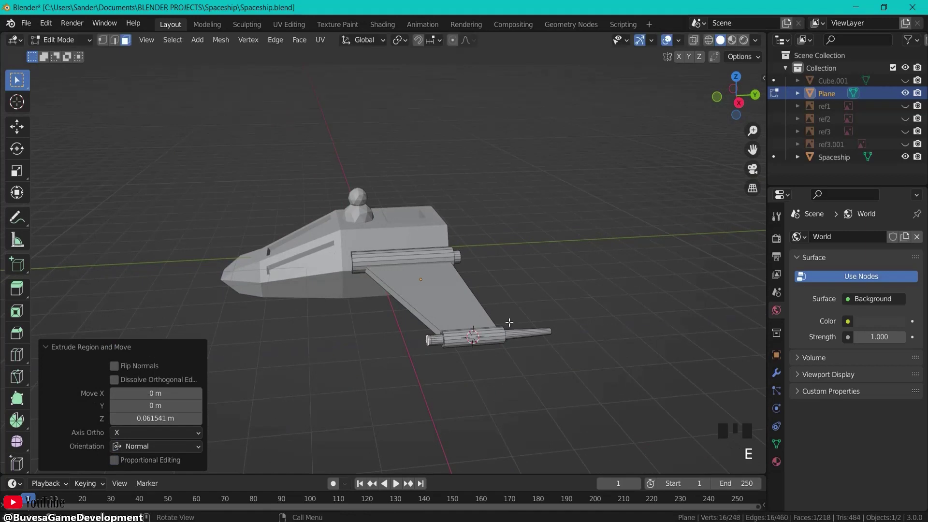
pyautogui.press('s')
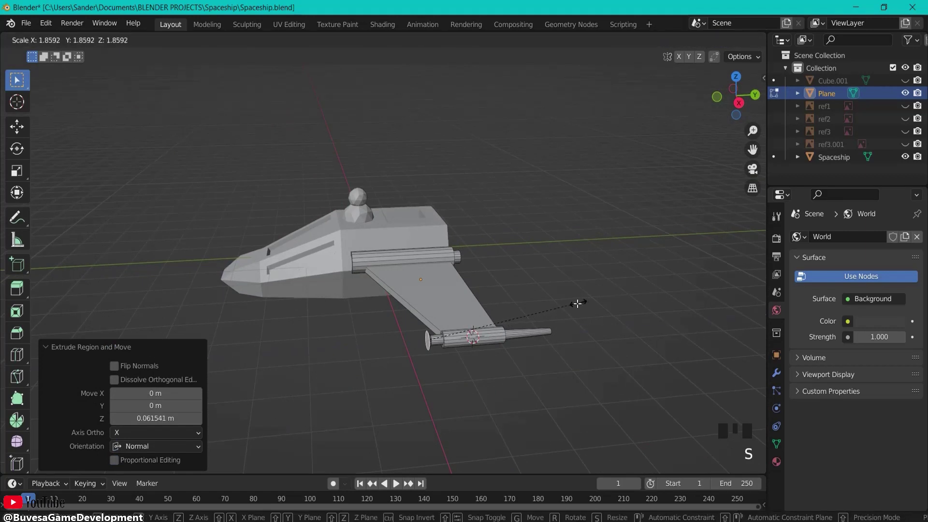
pyautogui.click(577, 304)
pyautogui.press('e')
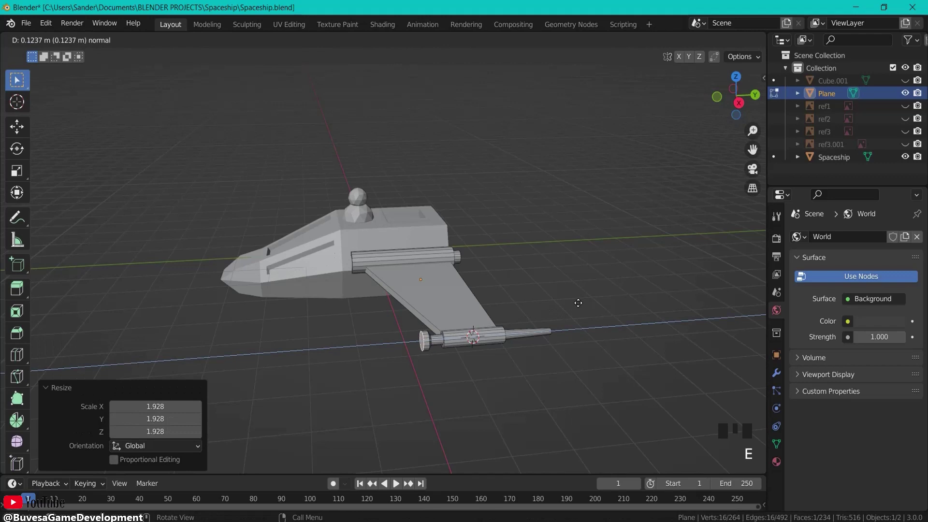
pyautogui.click(578, 303)
# - Extrude the collar's front face about 0.092 m and scale it down by about 0.462
pyautogui.press('e')
pyautogui.click(573, 303)
pyautogui.press('s')
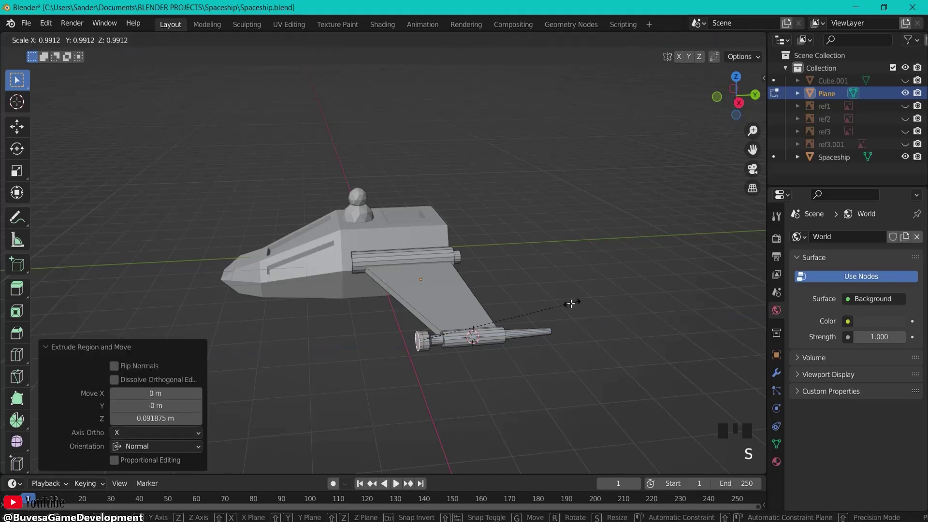
pyautogui.click(489, 325)
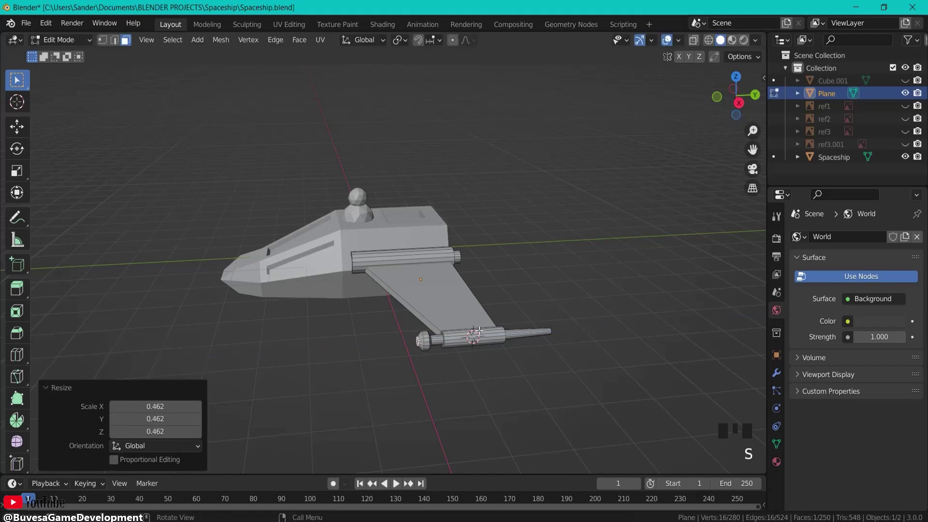
# - Extrude a long gun barrel forward from the collar, extrude its tip another 0.076 m, and scale that end by about 0.422
pyautogui.press('e')
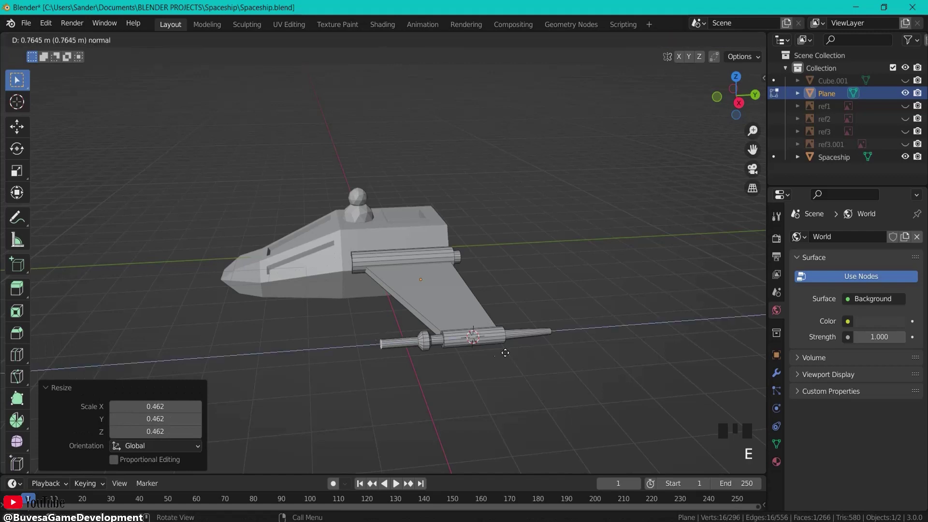
pyautogui.click(386, 363)
pyautogui.moveTo(386, 363); pyautogui.dragTo(364, 356, button='middle')
pyautogui.press('e')
pyautogui.click(366, 355)
pyautogui.press('s')
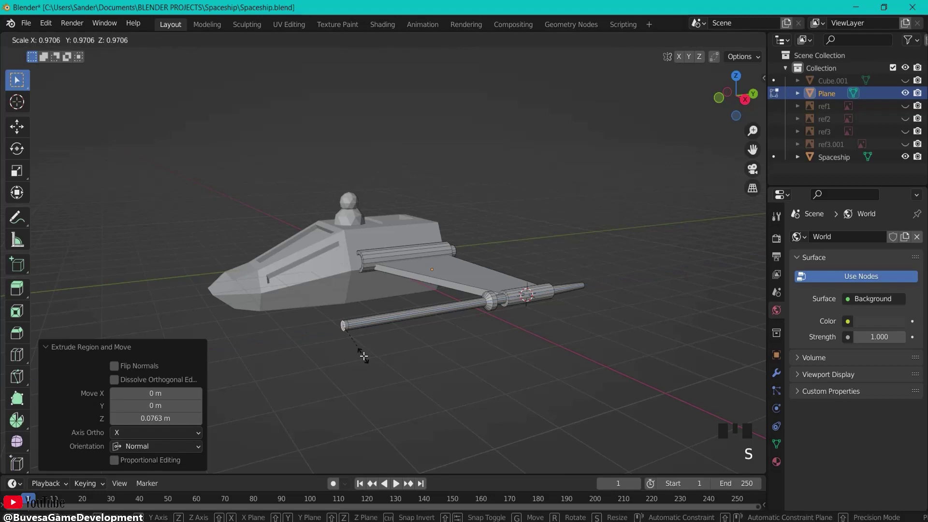
pyautogui.click(347, 339)
# - Extrude the barrel's narrowed end forward as a thin muzzle and scale its tip down by about 0.615
pyautogui.press('e')
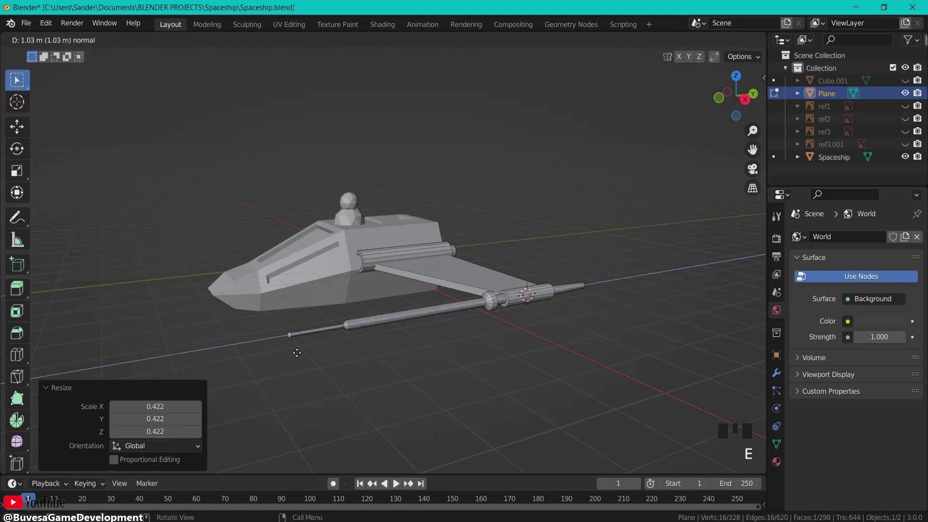
pyautogui.click(276, 356)
pyautogui.press('s')
pyautogui.click(369, 375)
pyautogui.moveTo(369, 375); pyautogui.dragTo(531, 371, button='middle')
pyautogui.moveTo(487, 371); pyautogui.dragTo(432, 276, button='middle')
pyautogui.moveTo(462, 309); pyautogui.dragTo(464, 244, button='middle')
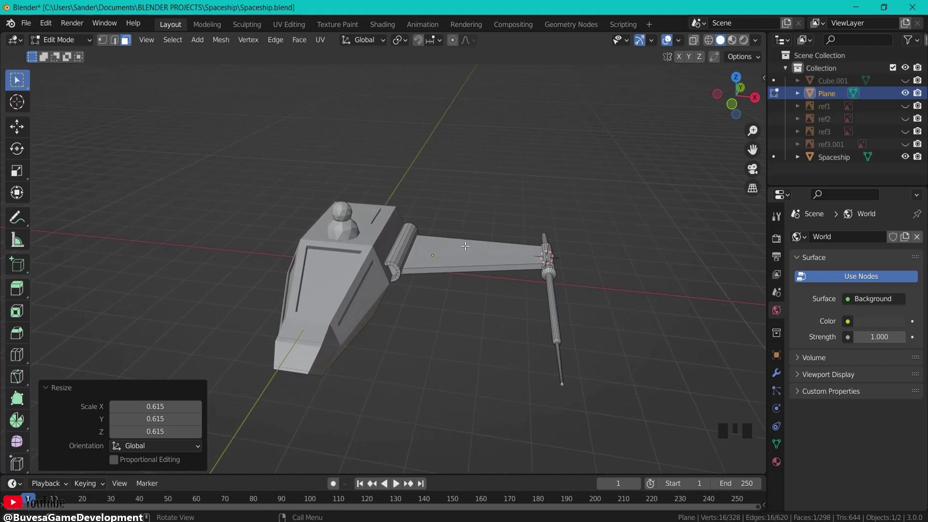
# - Select the whole wing mesh and add a Mirror modifier on the X axis with Spaceship as the mirror object
pyautogui.click(465, 246)
pyautogui.press('a')
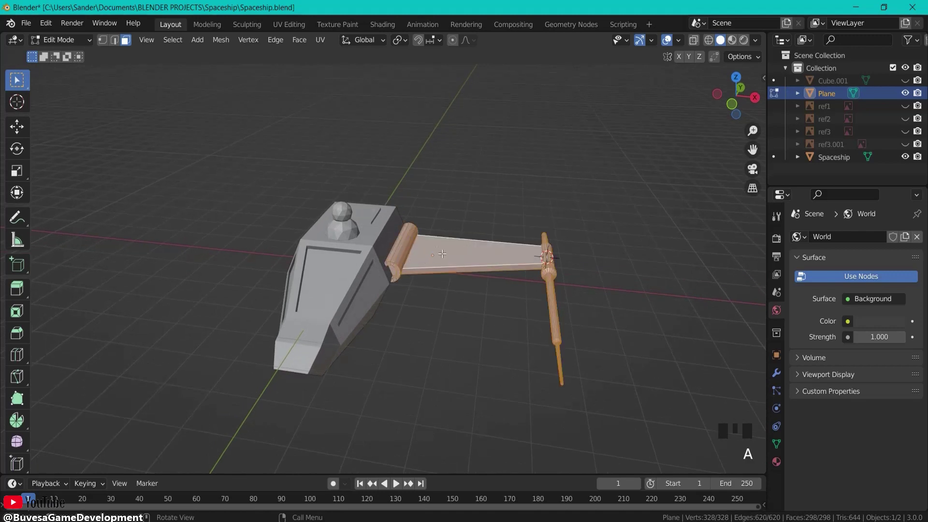
pyautogui.click(775, 375)
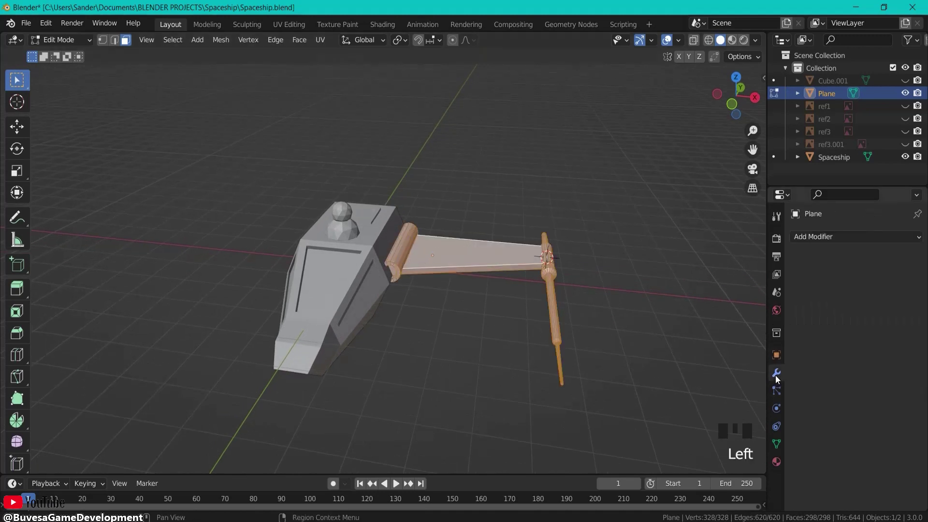
pyautogui.click(810, 238)
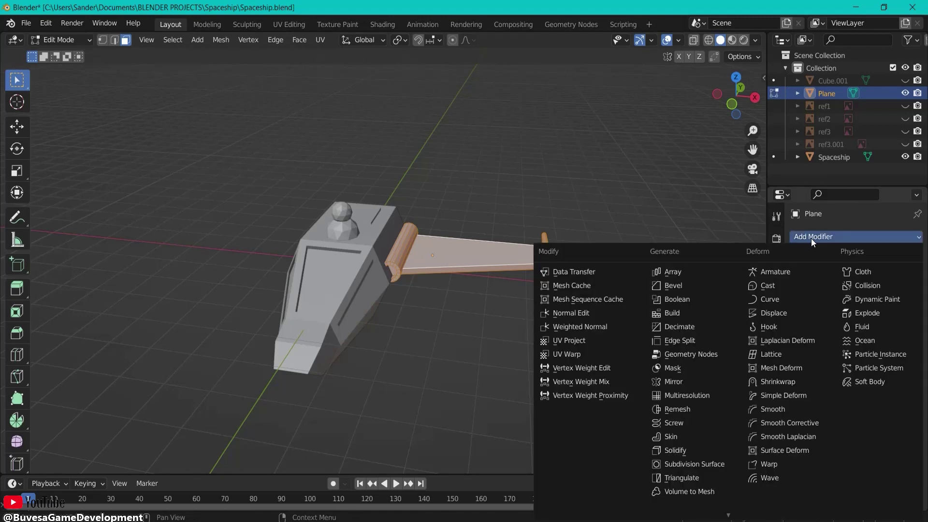
pyautogui.click(677, 382)
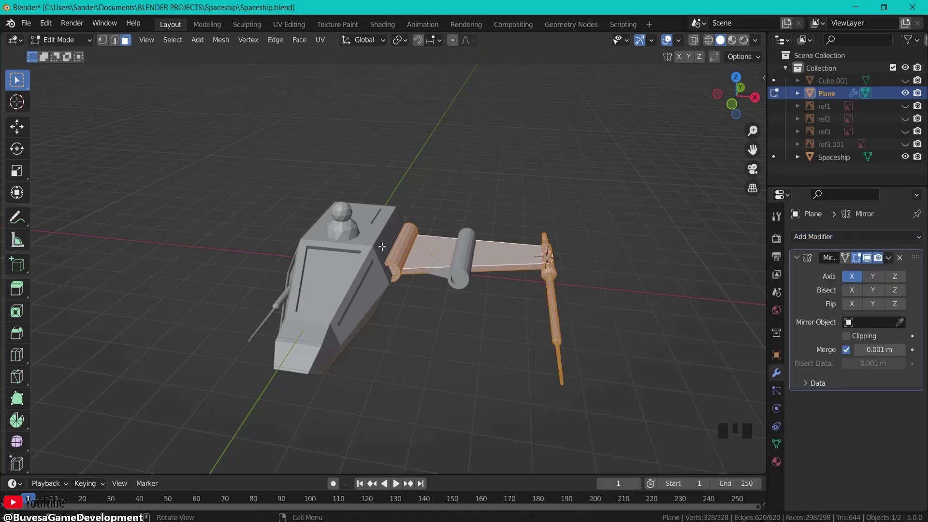
pyautogui.click(899, 321)
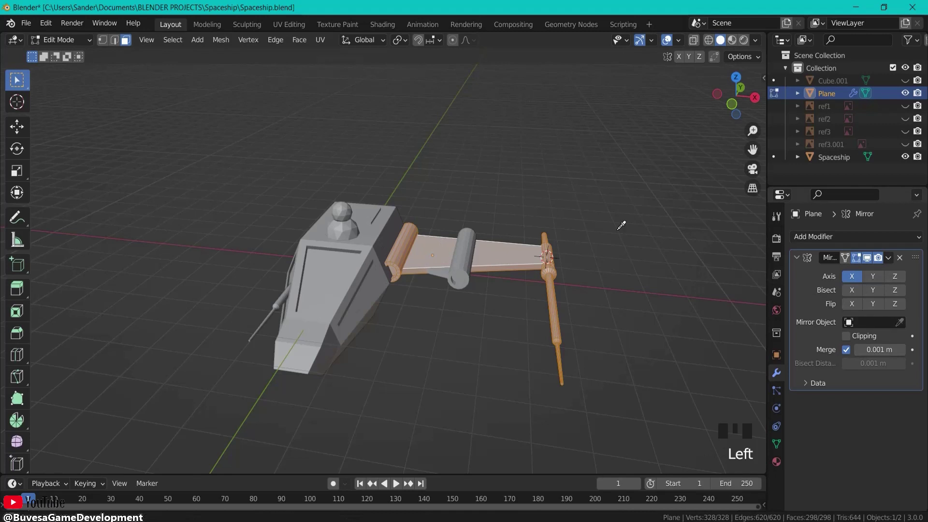
pyautogui.click(345, 260)
pyautogui.moveTo(272, 250); pyautogui.dragTo(297, 265, button='middle')
pyautogui.moveTo(516, 362); pyautogui.dragTo(480, 346, button='middle')
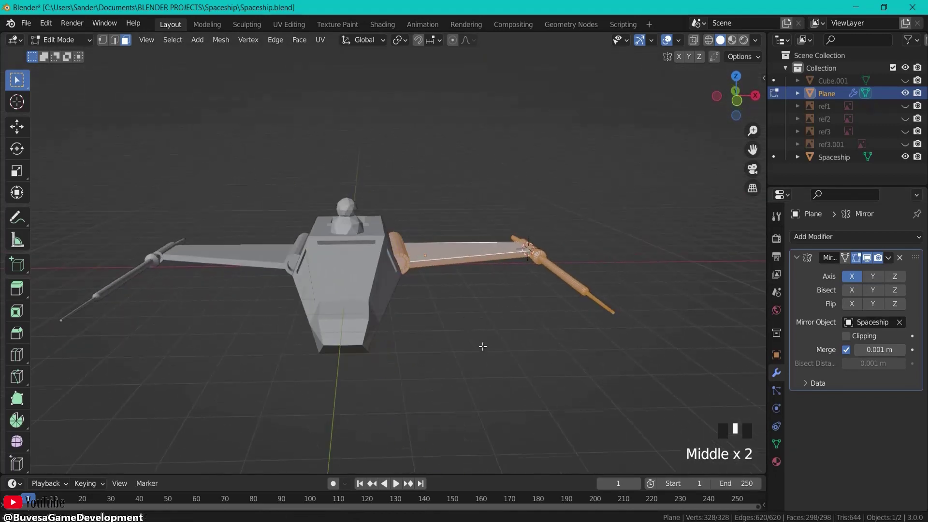
# - Add the Z axis to the wing's Mirror modifier with Z flipping off, checking the mirroring with a test move
pyautogui.click(894, 277)
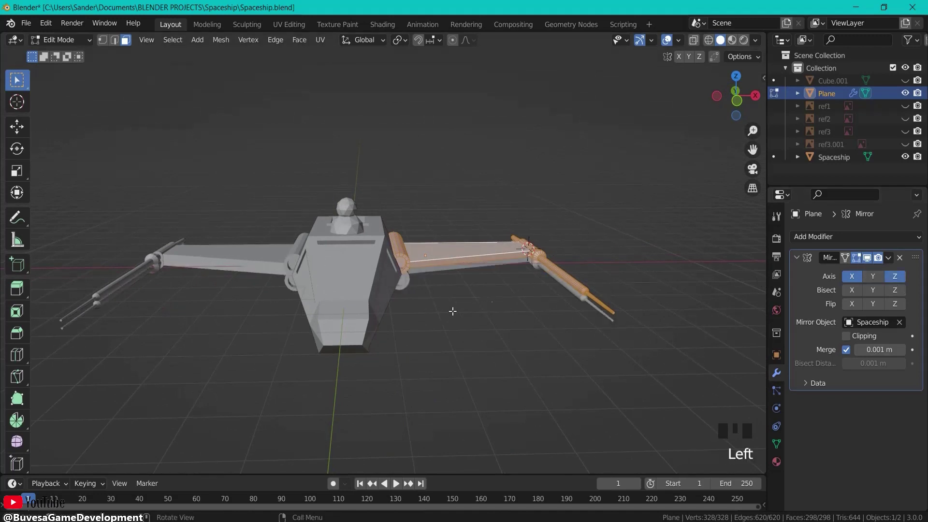
pyautogui.click(898, 302)
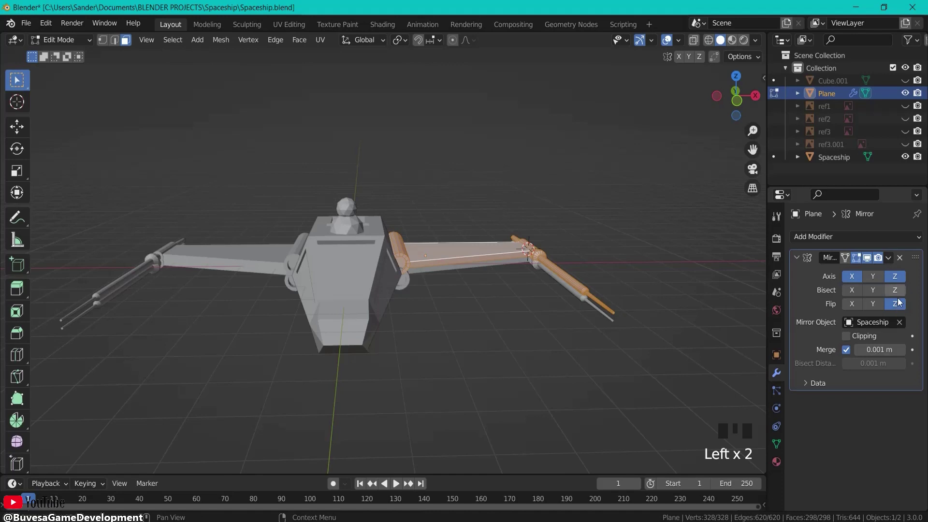
pyautogui.click(896, 278)
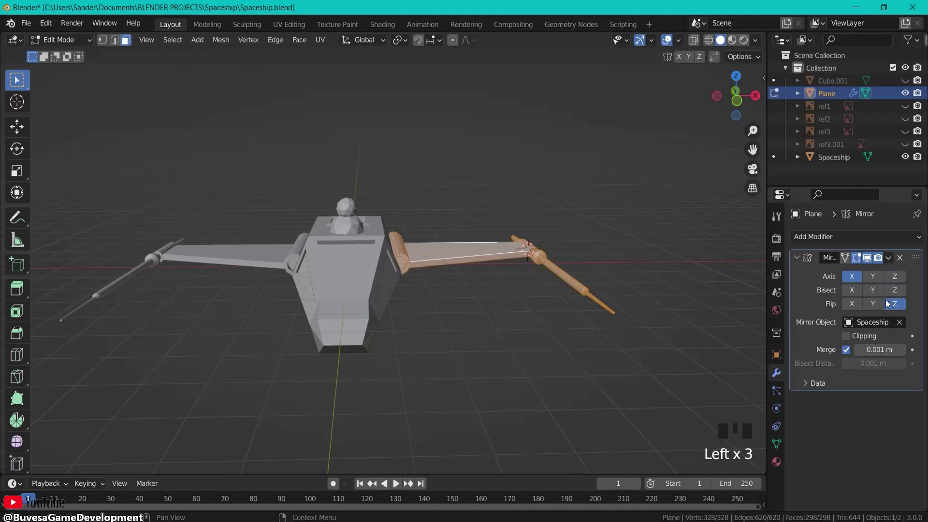
pyautogui.press('g')
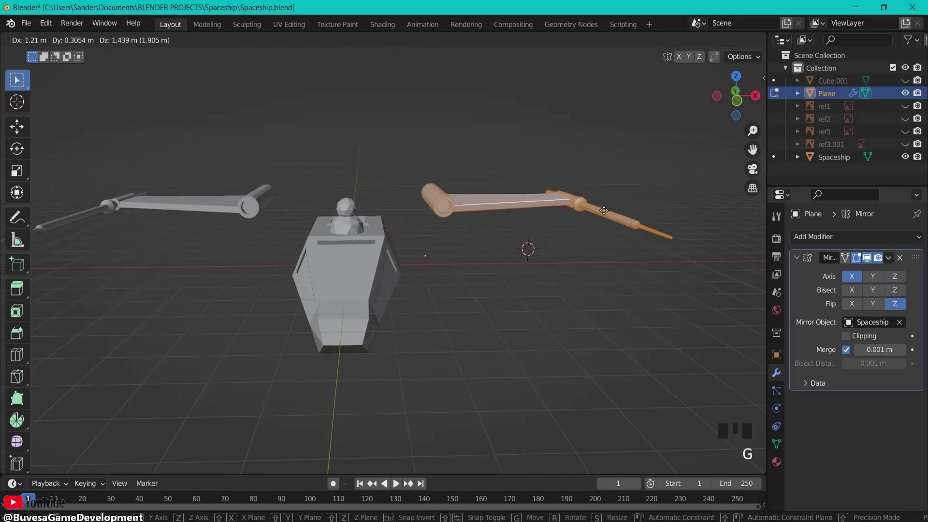
pyautogui.rightClick(573, 221)
pyautogui.click(901, 278)
pyautogui.click(897, 304)
pyautogui.press('g')
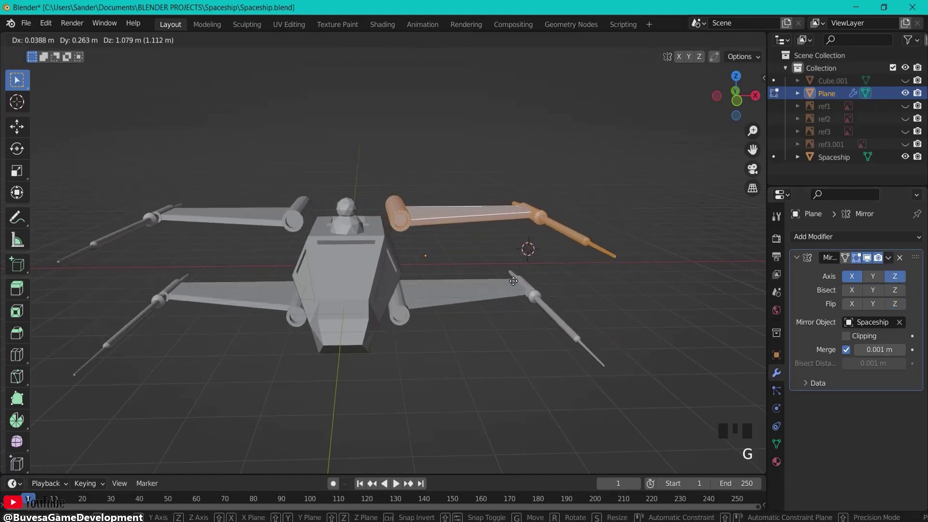
pyautogui.rightClick(521, 273)
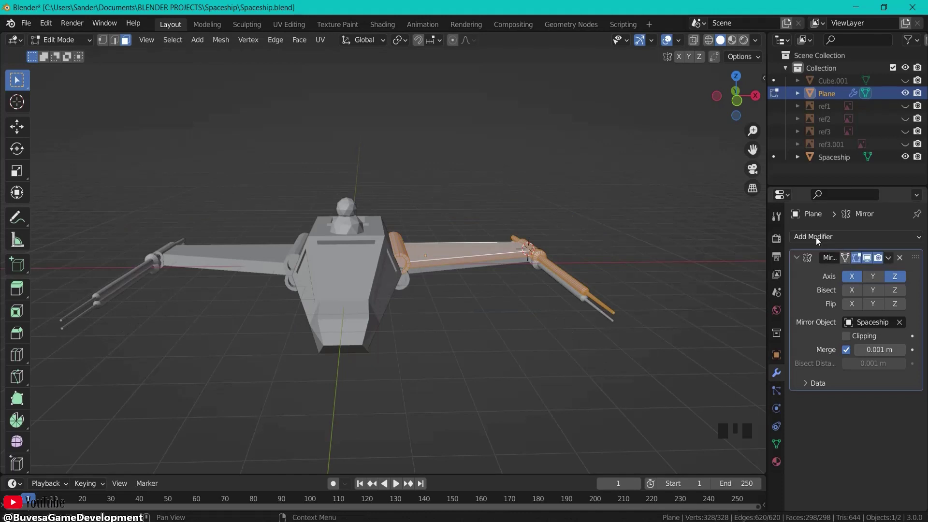
# - Raise the wing about 0.172 m along Z and rotate it about -2.67° around the Y axis
pyautogui.press('g')
pyautogui.press('z')
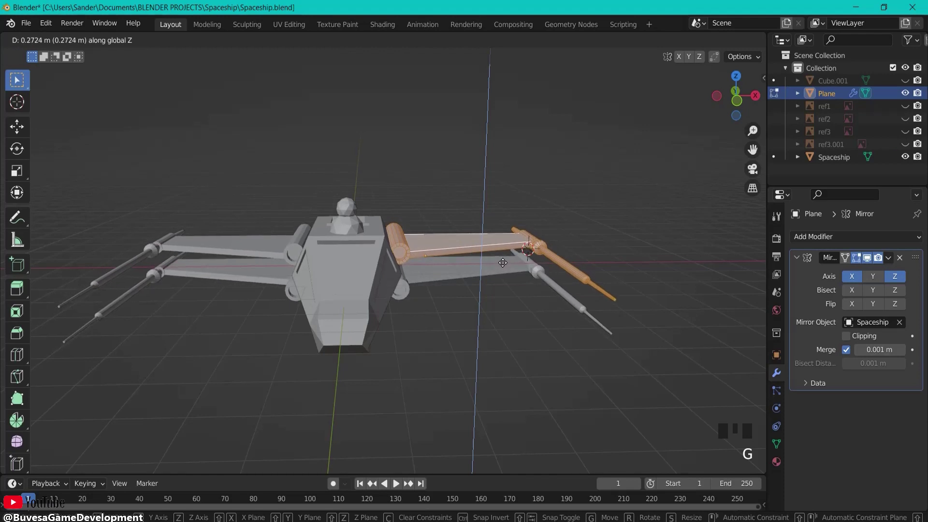
pyautogui.click(503, 265)
pyautogui.moveTo(578, 262); pyautogui.dragTo(275, 336, button='middle')
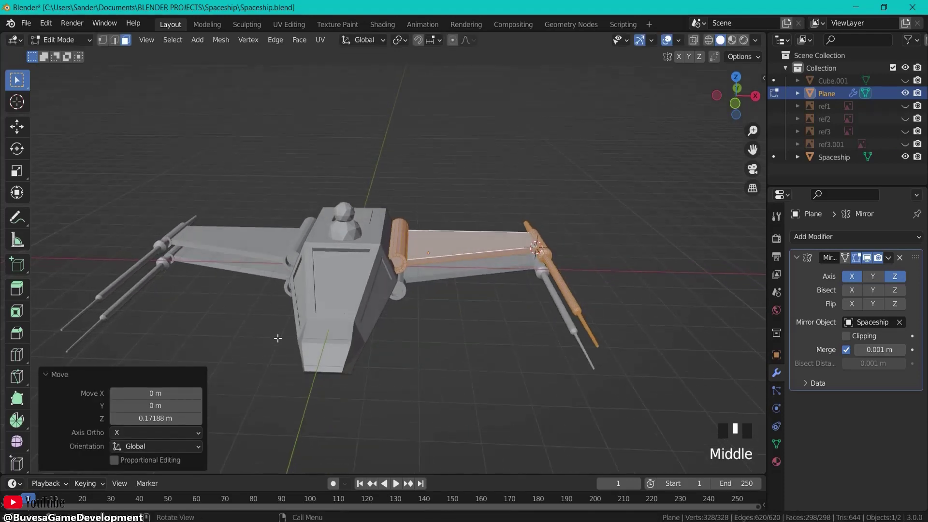
pyautogui.press('r')
pyautogui.press('y')
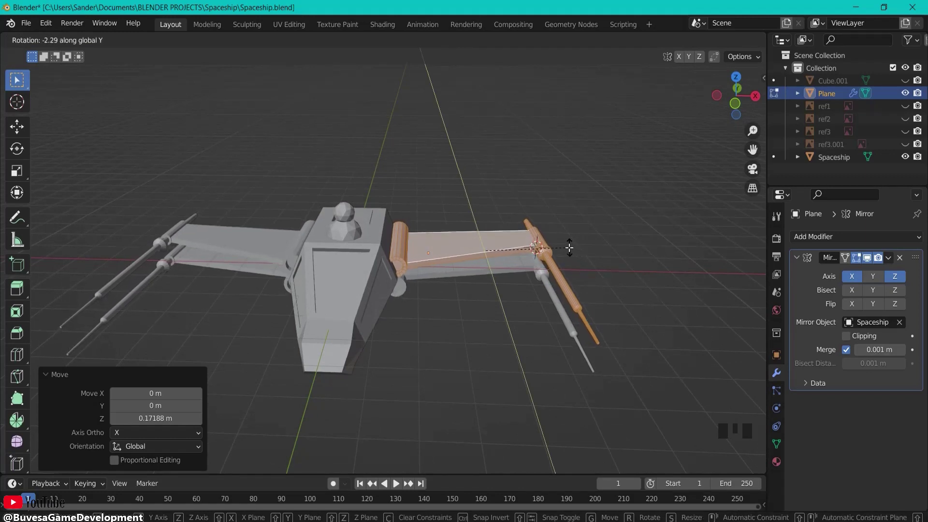
pyautogui.click(567, 247)
pyautogui.moveTo(567, 246); pyautogui.dragTo(504, 278, button='middle')
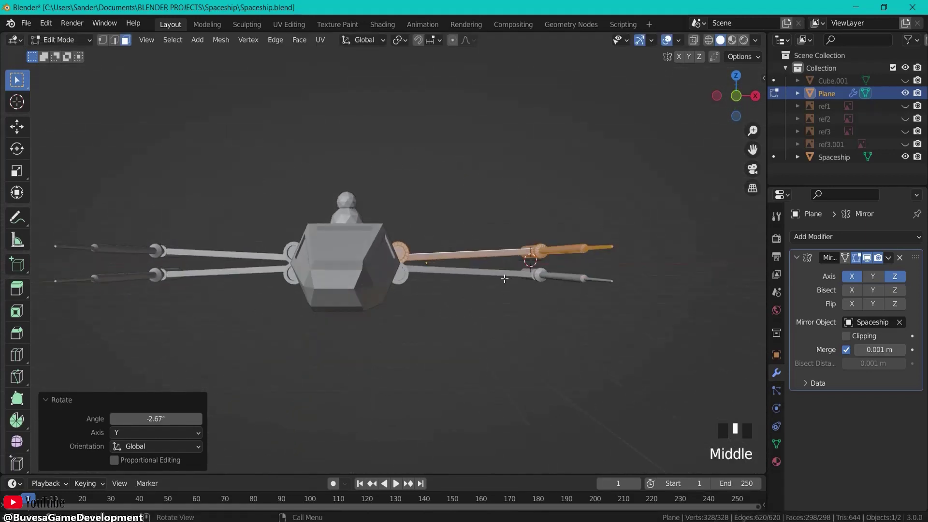
# - Raise the wing about another 0.184 m along Z and tilt it about -2.82° more around the Y axis
pyautogui.press('g')
pyautogui.press('z')
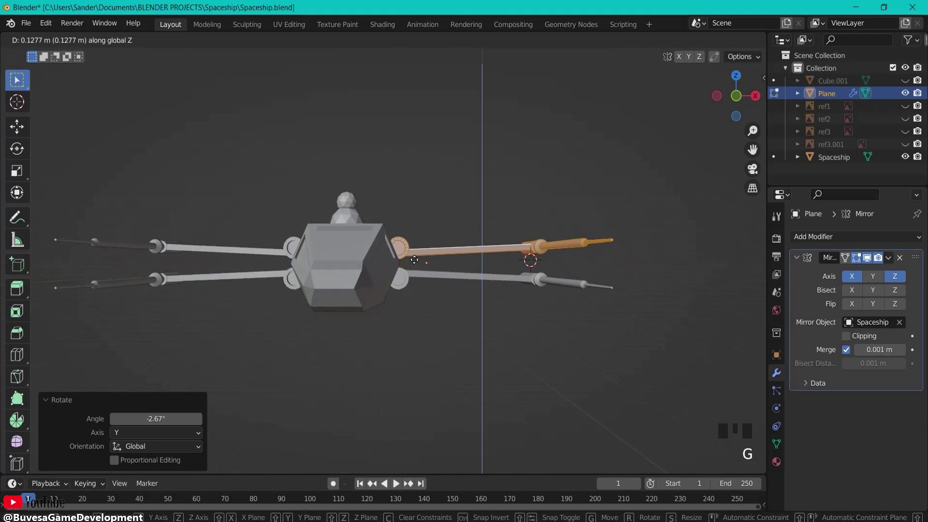
pyautogui.click(414, 257)
pyautogui.press('r')
pyautogui.press('y')
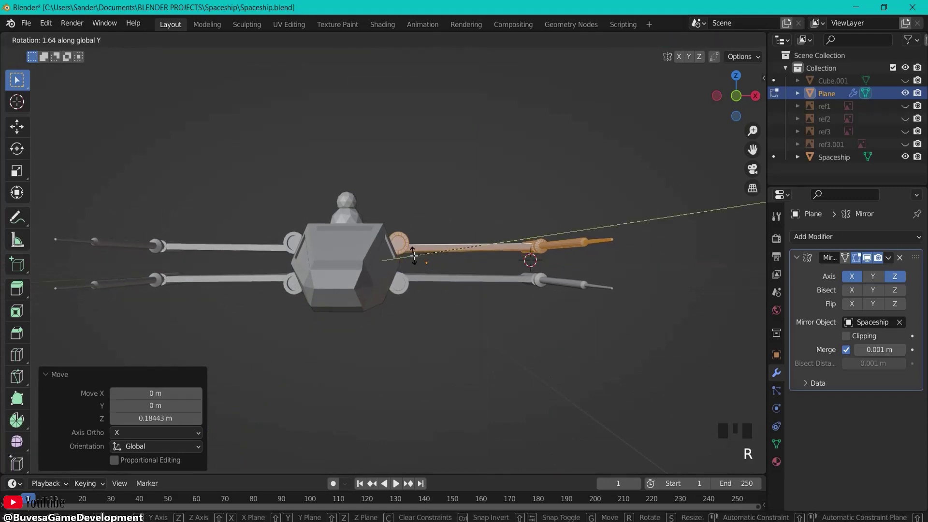
pyautogui.click(414, 261)
# - Nudge the tilted wing slightly along Z to fine-tune its height beside the hull, and clear the selection
pyautogui.press('g')
pyautogui.press('z')
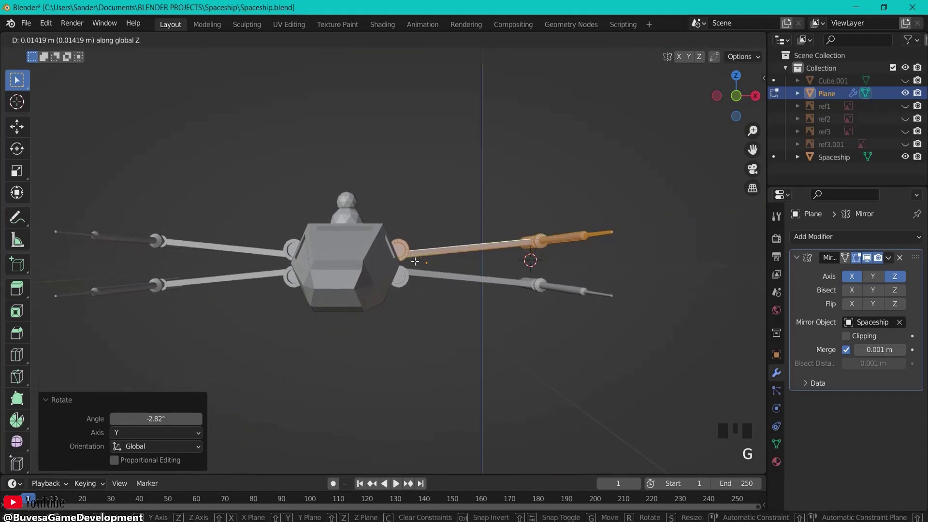
pyautogui.click(416, 259)
pyautogui.click(478, 262)
# - Add six evenly spaced loop cuts across the wing between the engine cylinder and the wing-tip gun
pyautogui.moveTo(604, 266); pyautogui.dragTo(636, 283, button='middle')
pyautogui.scroll(-1, 599, 253)
pyautogui.moveTo(580, 242); pyautogui.dragTo(604, 275, button='middle')
pyautogui.scroll(2, 639, 277)
pyautogui.scroll(1, 639, 277)
pyautogui.keyDown('shift'); pyautogui.moveTo(677, 252); pyautogui.dragTo(568, 230, button='middle'); pyautogui.keyUp('shift')
pyautogui.moveTo(413, 212); pyautogui.dragTo(432, 299, button='middle')
pyautogui.hotkey('ctrl', 'r')
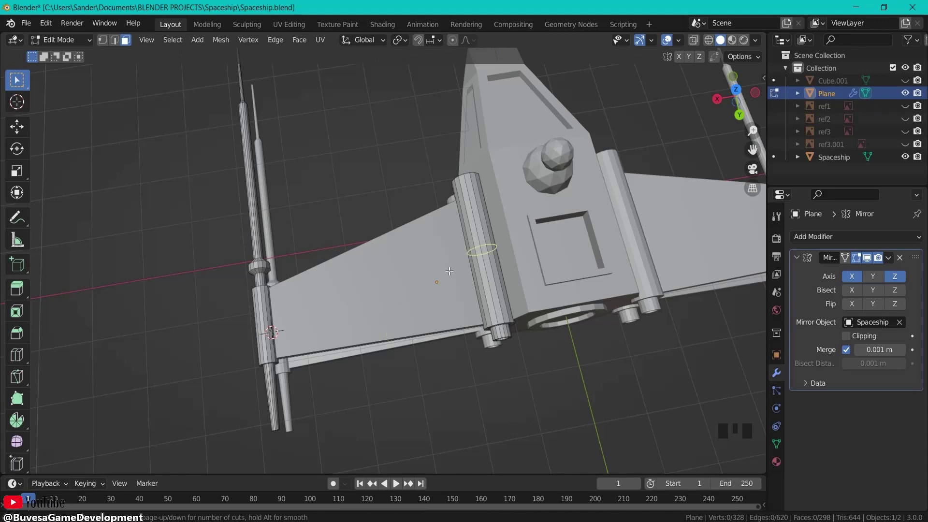
pyautogui.scroll(6, 347, 331)
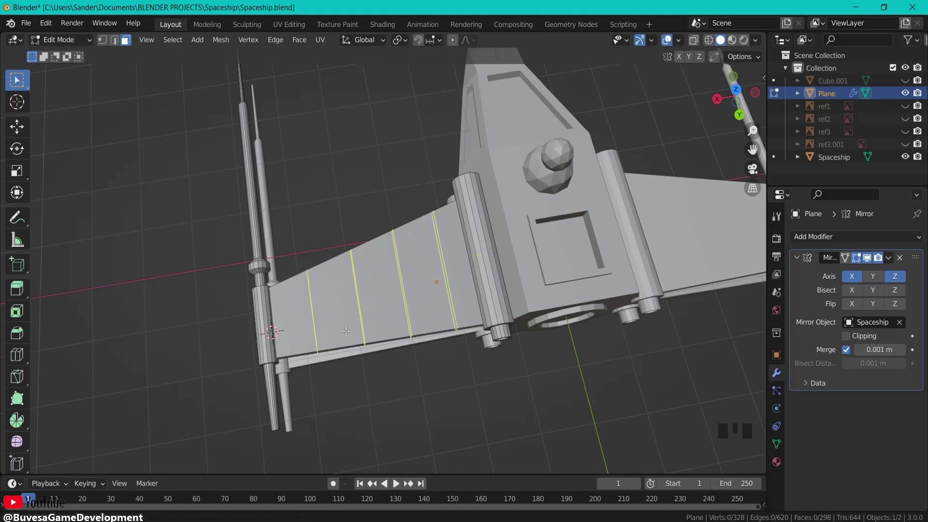
pyautogui.click(346, 331)
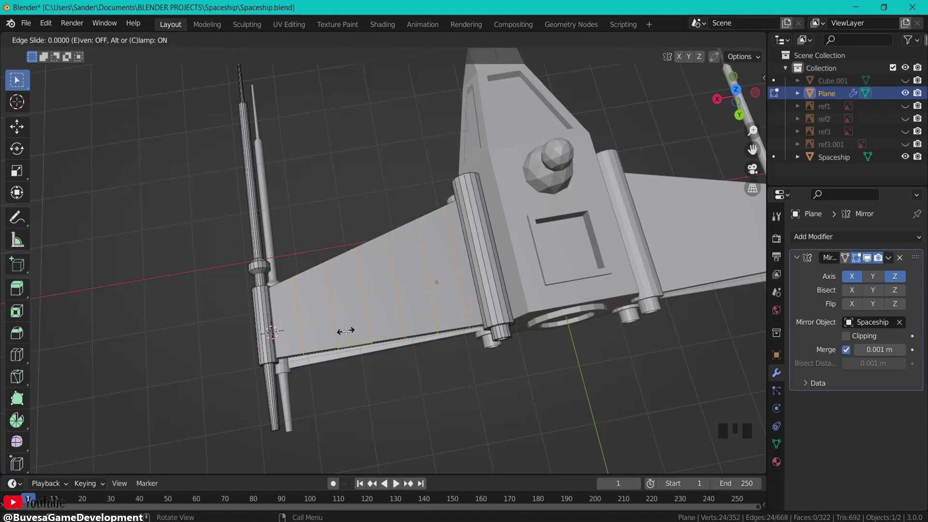
pyautogui.rightClick(344, 331)
# - Add a single lengthwise loop cut along the wing, slid toward the rear edge with a factor of about 0.394
pyautogui.moveTo(430, 362); pyautogui.dragTo(478, 352, button='middle')
pyautogui.hotkey('ctrl', 'r')
pyautogui.click(425, 253)
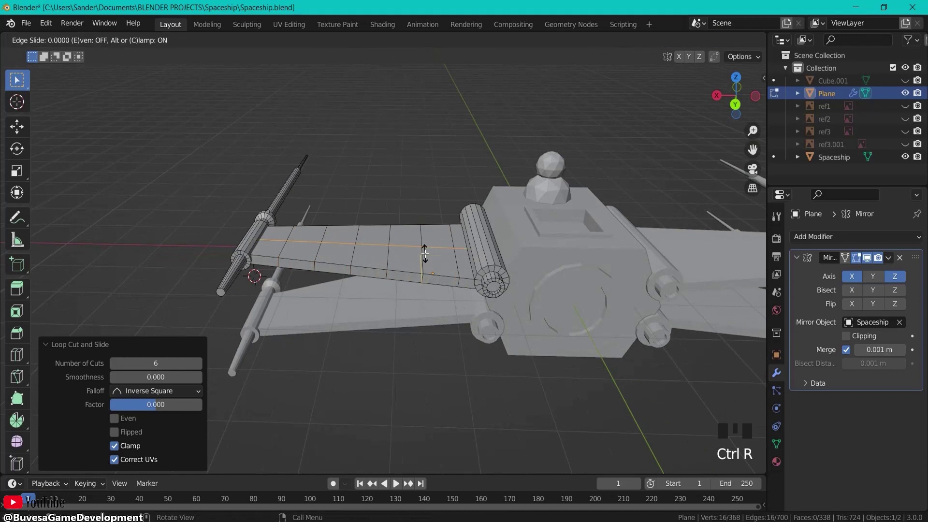
pyautogui.click(424, 263)
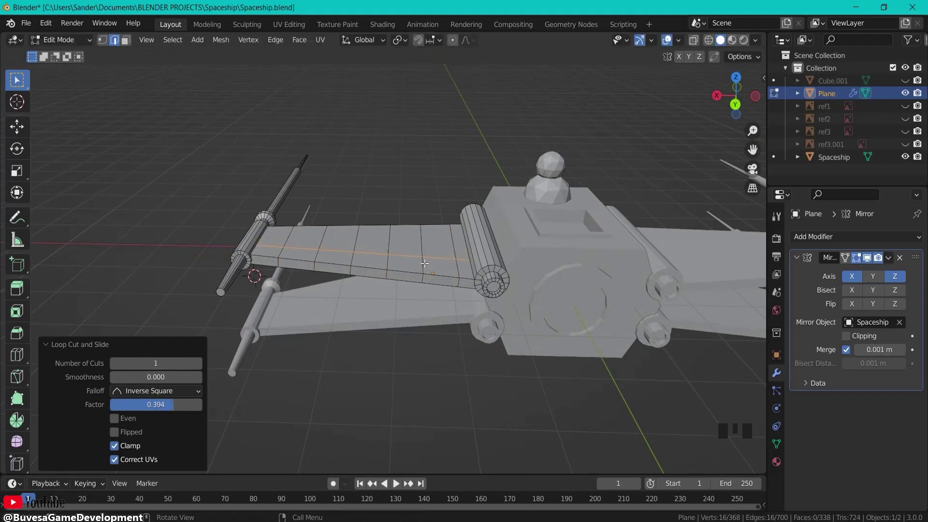
pyautogui.click(447, 216)
# - Switch the viewport to Material Preview shading and unhide the reference images ref3 and ref3.001
pyautogui.moveTo(383, 174); pyautogui.dragTo(519, 207, button='middle')
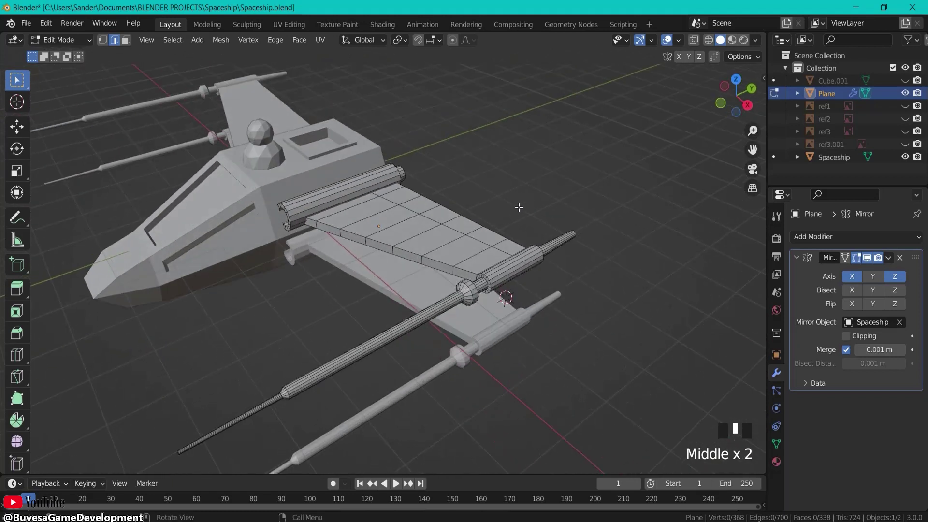
pyautogui.click(731, 40)
pyautogui.click(904, 131)
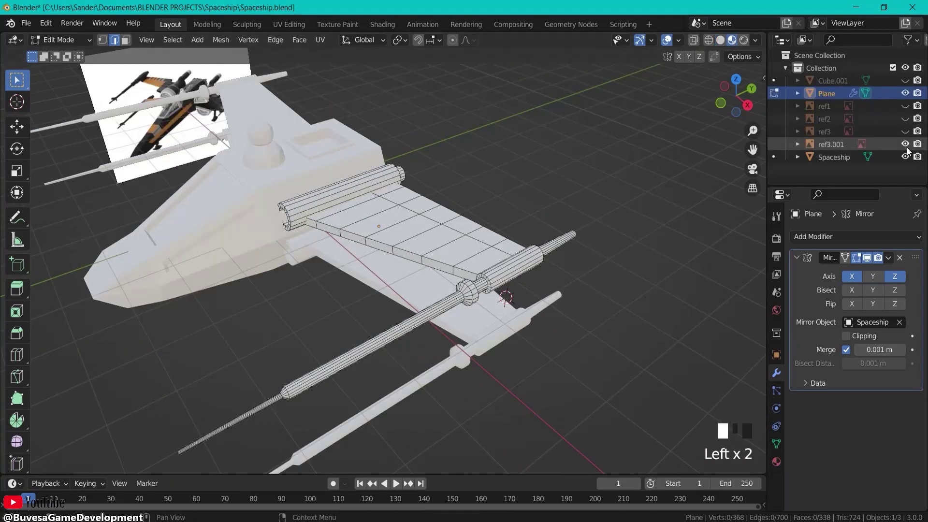
pyautogui.click(904, 144)
# - Examine the X-wing reference image to see how the hull and wings are coloured
pyautogui.moveTo(586, 255); pyautogui.dragTo(594, 188, button='middle')
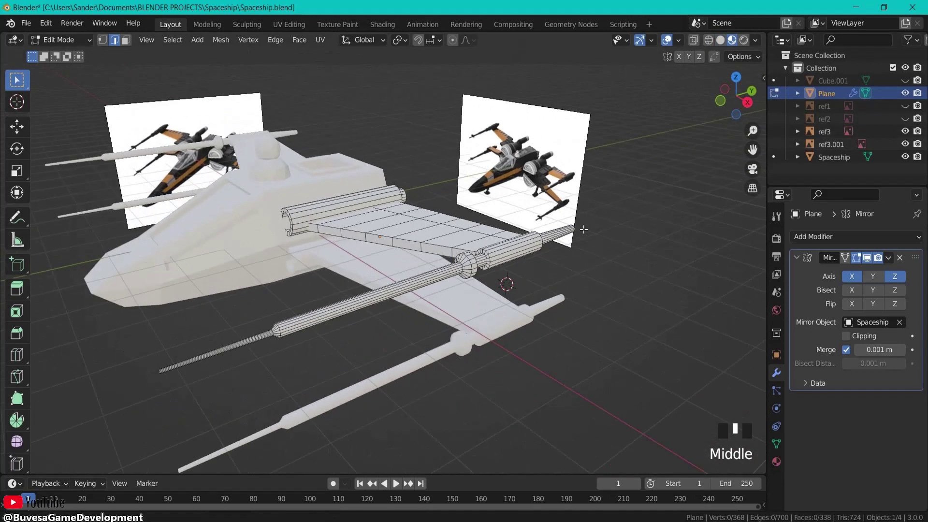
pyautogui.scroll(3, 595, 185)
pyautogui.scroll(-3, 568, 250)
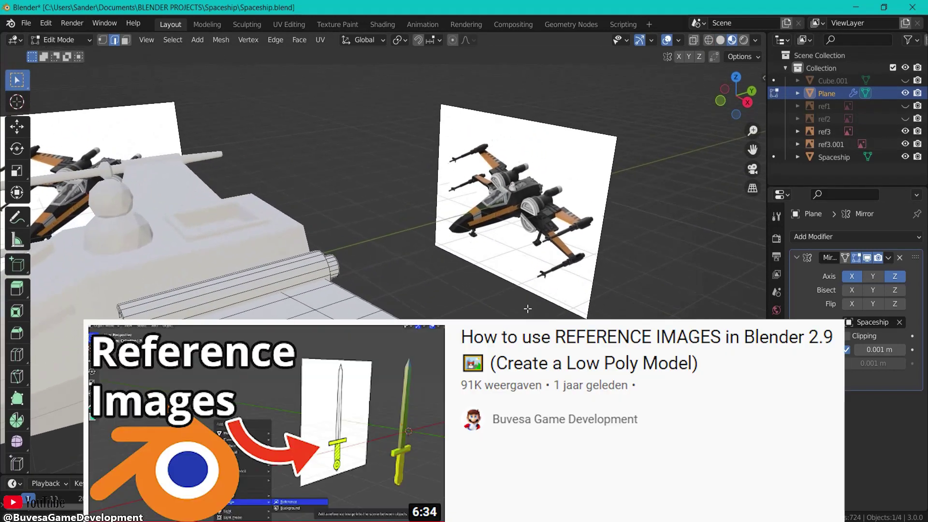
pyautogui.moveTo(624, 215); pyautogui.dragTo(633, 211, button='middle')
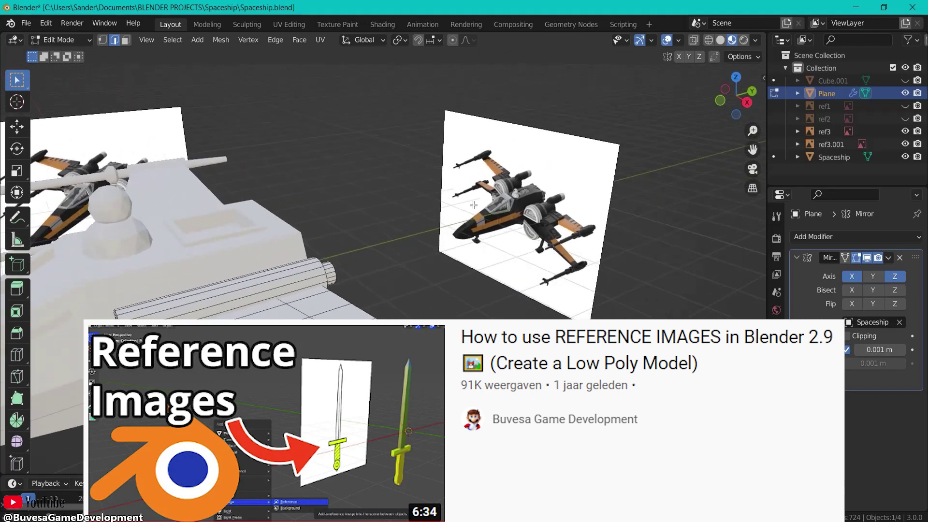
pyautogui.scroll(2, 494, 211)
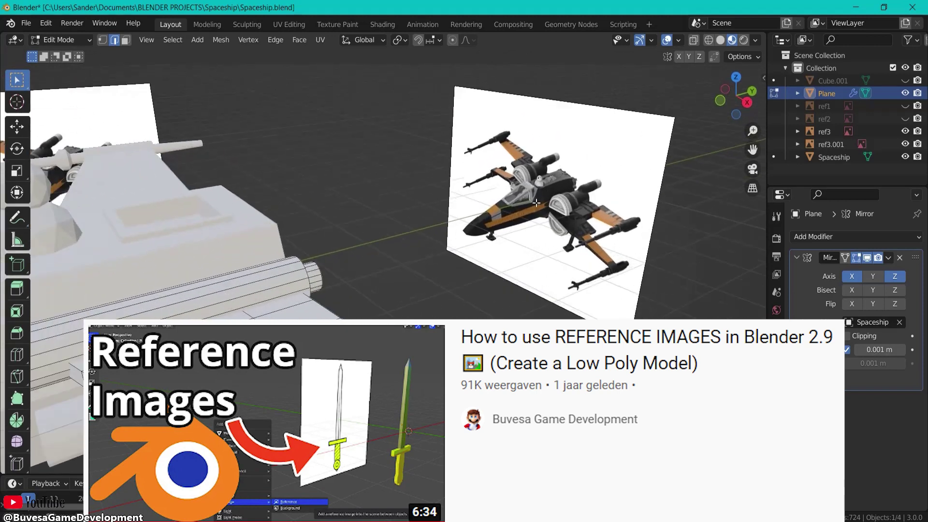
pyautogui.scroll(-3, 535, 211)
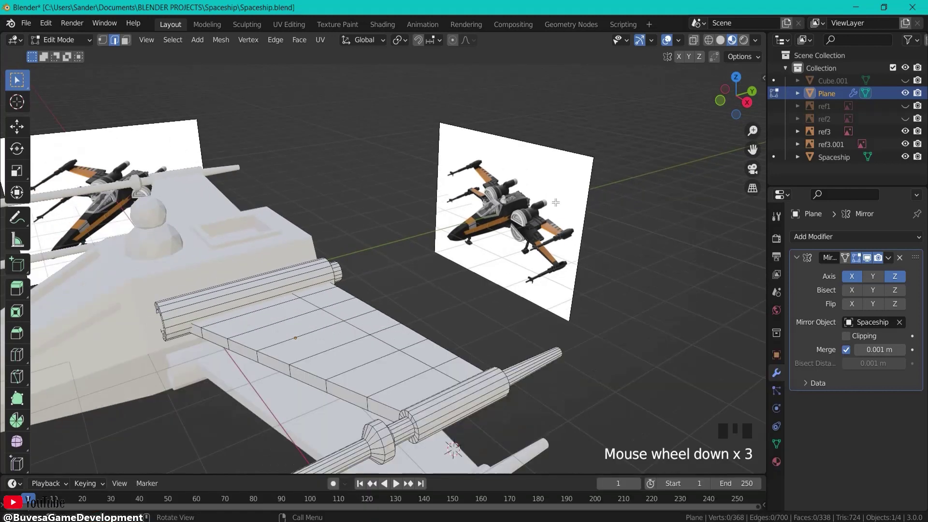
pyautogui.moveTo(526, 229); pyautogui.dragTo(486, 258, button='middle')
pyautogui.moveTo(316, 226); pyautogui.dragTo(389, 151, button='middle')
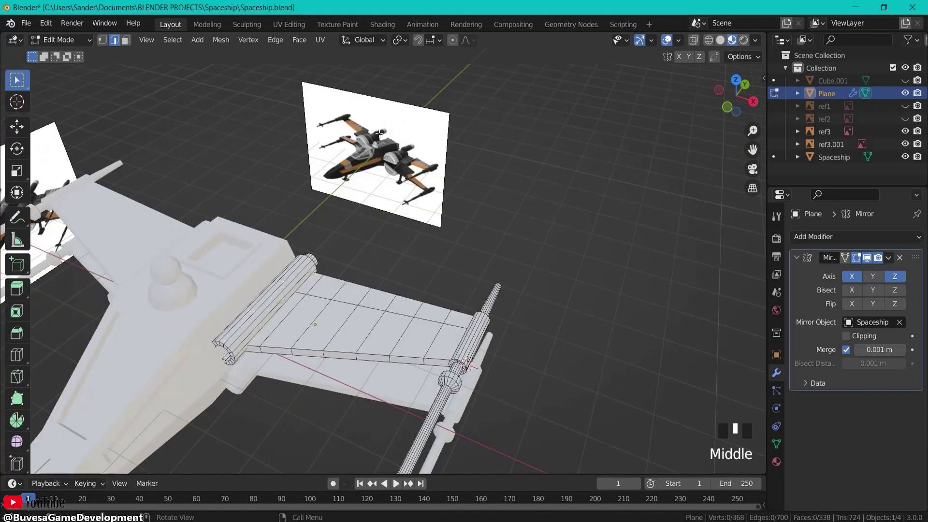
# - Create a new material for the whole wing mesh and set its base colour to near-black, value about 0.013
pyautogui.press('a')
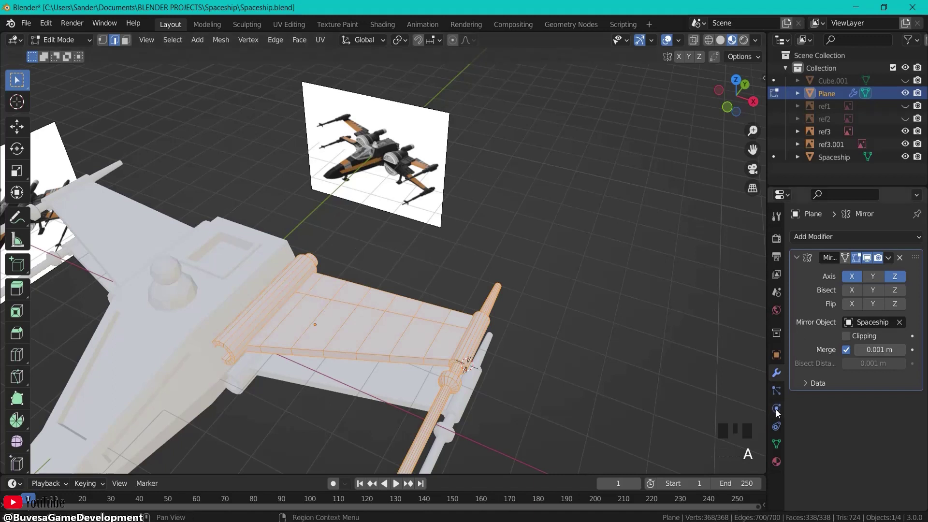
pyautogui.click(776, 461)
pyautogui.click(850, 294)
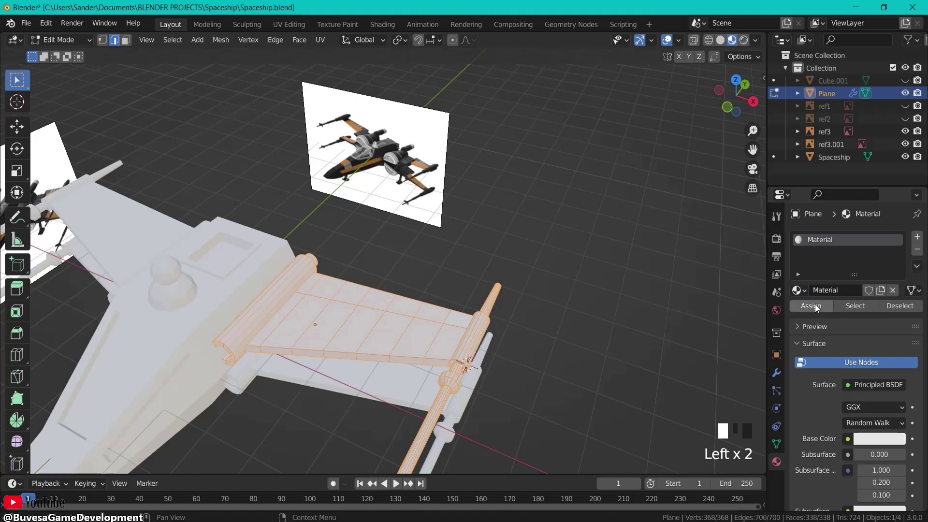
pyautogui.click(538, 273)
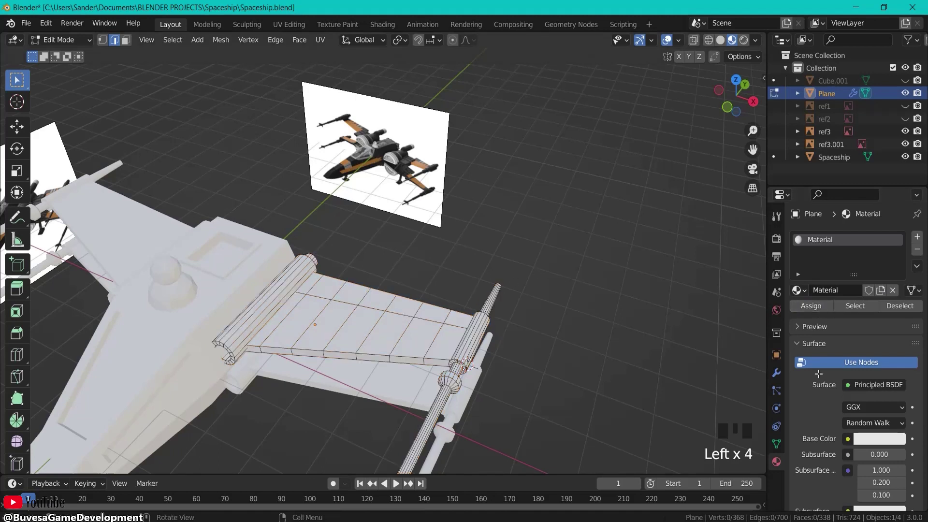
pyautogui.click(885, 433)
pyautogui.click(892, 441)
pyautogui.moveTo(896, 268); pyautogui.dragTo(894, 338)
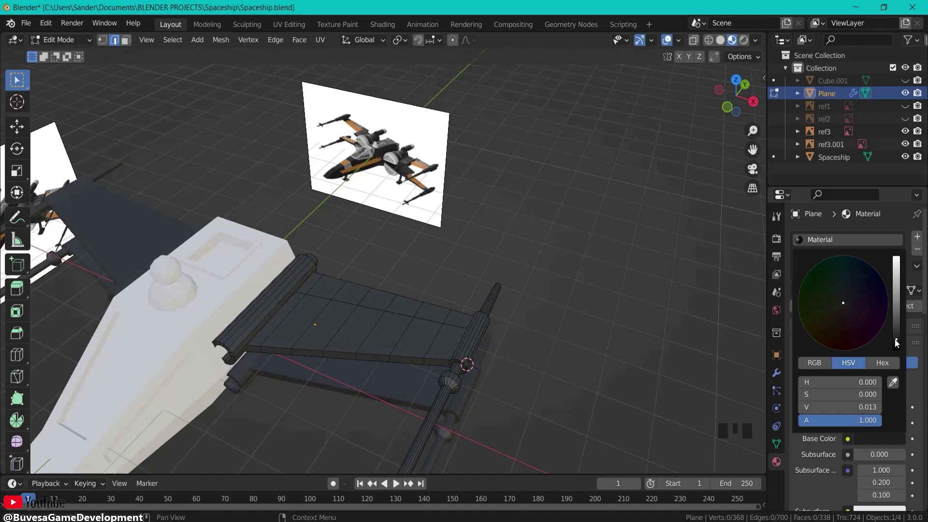
pyautogui.click(584, 305)
# - Add a second material slot with a new material, Material.001, and set its base colour to red
pyautogui.moveTo(624, 262); pyautogui.dragTo(369, 303, button='middle')
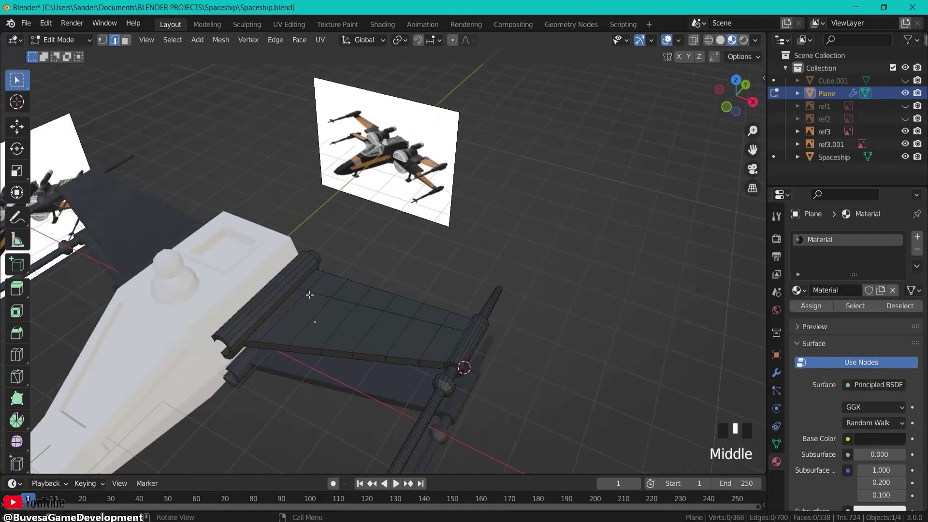
pyautogui.keyDown('shift'); pyautogui.moveTo(490, 317); pyautogui.dragTo(549, 215, button='middle'); pyautogui.keyUp('shift')
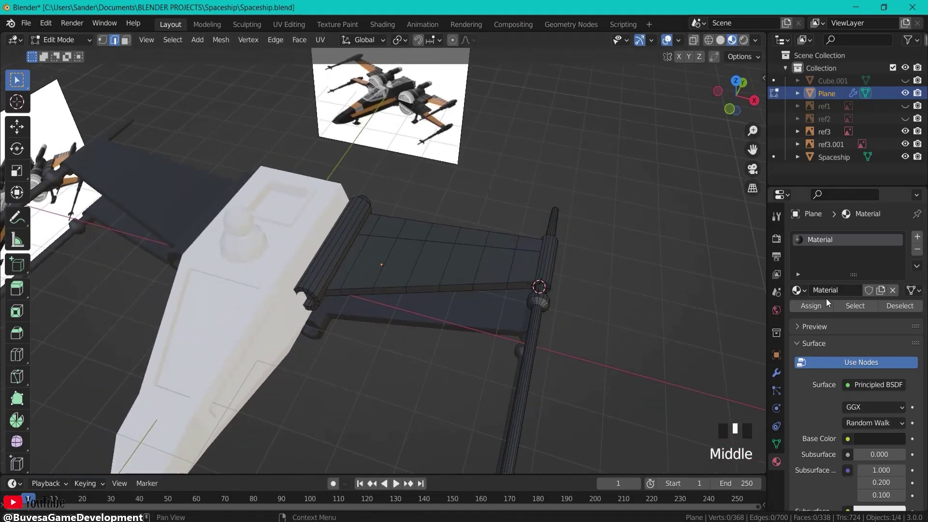
pyautogui.click(916, 239)
pyautogui.click(836, 315)
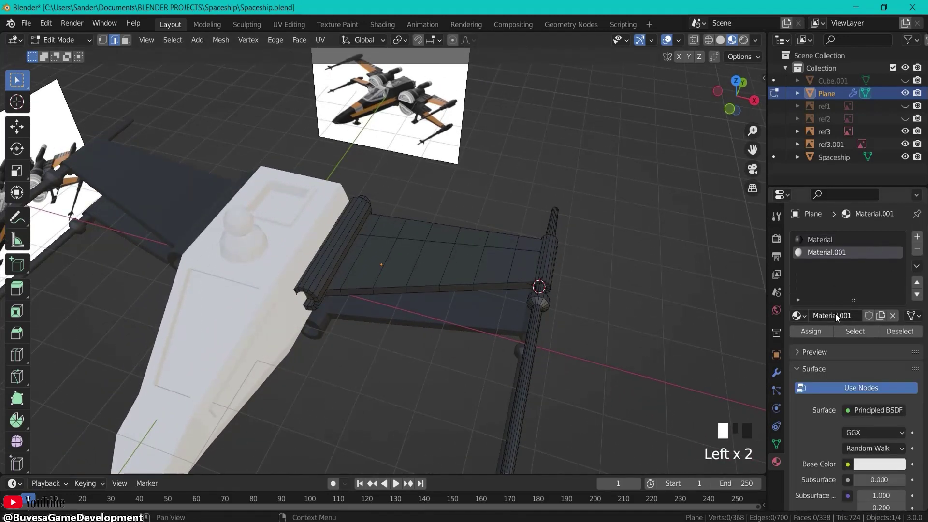
pyautogui.click(864, 464)
pyautogui.moveTo(838, 356); pyautogui.dragTo(841, 367)
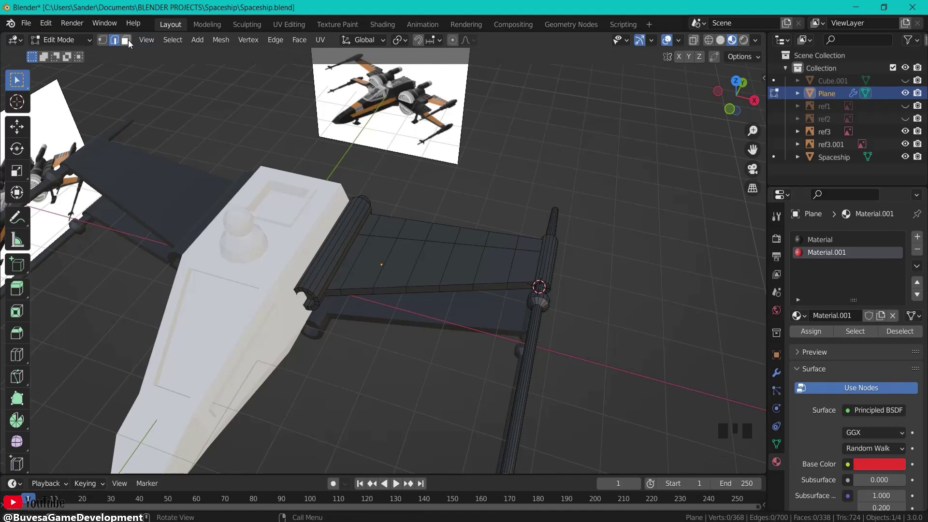
pyautogui.click(531, 242)
pyautogui.keyDown('ctrl'); pyautogui.click(358, 263); pyautogui.keyUp('ctrl')
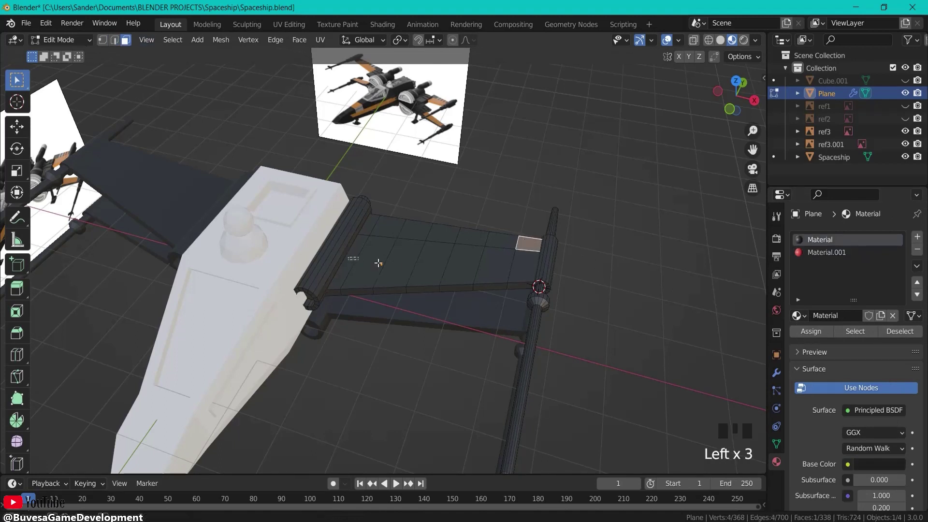
pyautogui.keyDown('shift'); pyautogui.click(371, 225); pyautogui.keyUp('shift')
pyautogui.keyDown('shift'); pyautogui.click(414, 231); pyautogui.keyUp('shift')
pyautogui.keyDown('shift'); pyautogui.click(441, 233); pyautogui.keyUp('shift')
pyautogui.keyDown('shift'); pyautogui.click(501, 239); pyautogui.keyUp('shift')
pyautogui.moveTo(529, 243); pyautogui.dragTo(531, 249, button='middle')
# - Select the upper wing's full front row of top faces, every other rear-row face, and alternating leading-edge faces
pyautogui.click(532, 250)
pyautogui.keyDown('shift'); pyautogui.click(474, 240); pyautogui.keyUp('shift')
pyautogui.keyDown('shift'); pyautogui.click(416, 233); pyautogui.keyUp('shift')
pyautogui.keyDown('shift'); pyautogui.click(370, 227); pyautogui.keyUp('shift')
pyautogui.keyDown('shift'); pyautogui.click(334, 279); pyautogui.keyUp('shift')
pyautogui.keyDown('shift'); pyautogui.click(356, 270); pyautogui.keyUp('shift')
pyautogui.keyDown('shift'); pyautogui.click(388, 268); pyautogui.keyUp('shift')
pyautogui.keyDown('shift'); pyautogui.click(422, 268); pyautogui.keyUp('shift')
pyautogui.keyDown('shift'); pyautogui.click(455, 268); pyautogui.keyUp('shift')
pyautogui.keyDown('shift'); pyautogui.click(496, 268); pyautogui.keyUp('shift')
pyautogui.keyDown('shift'); pyautogui.click(522, 270); pyautogui.keyUp('shift')
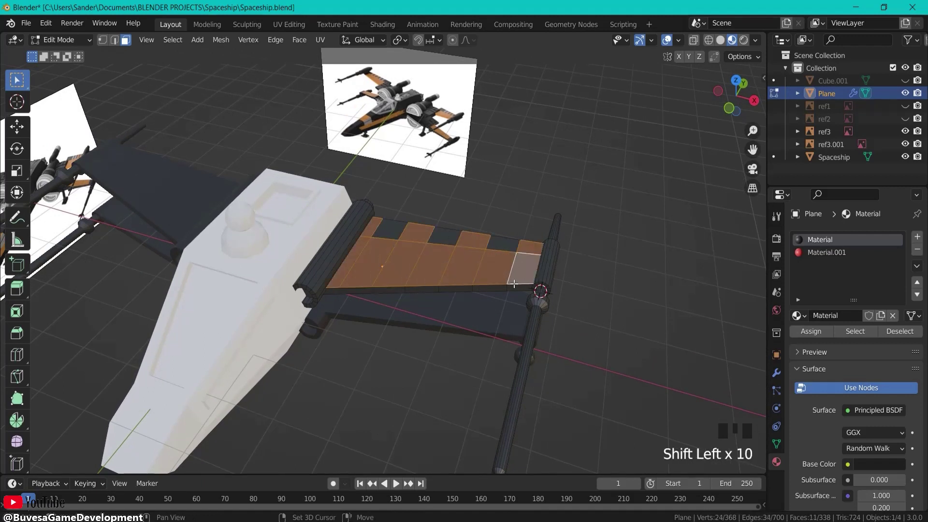
pyautogui.keyDown('shift'); pyautogui.click(492, 287); pyautogui.keyUp('shift')
pyautogui.keyDown('shift'); pyautogui.click(416, 288); pyautogui.keyUp('shift')
pyautogui.keyDown('shift'); pyautogui.click(358, 291); pyautogui.keyUp('shift')
# - Extend the face selection to the wing's underside in the same checker pattern and assign the red Material.001 to it
pyautogui.moveTo(358, 291); pyautogui.dragTo(342, 278, button='middle')
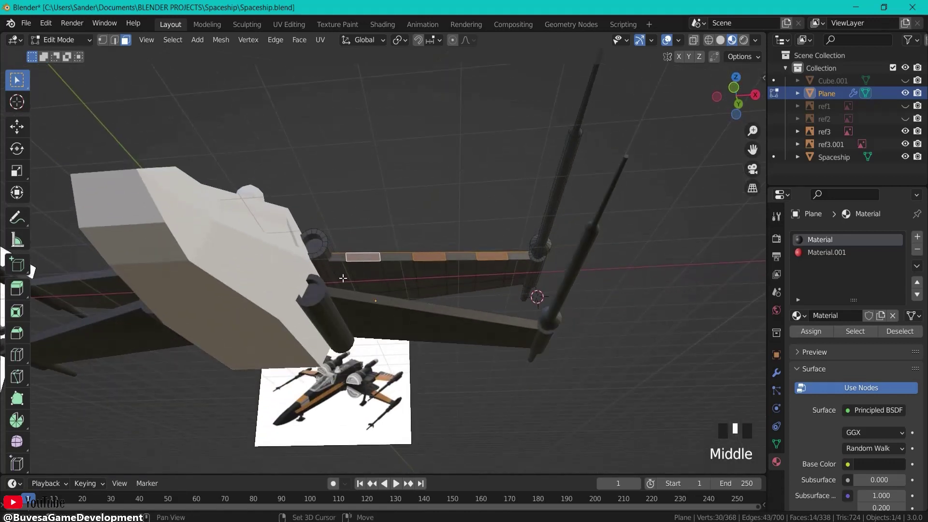
pyautogui.keyDown('shift'); pyautogui.click(343, 278); pyautogui.keyUp('shift')
pyautogui.keyDown('shift'); pyautogui.click(360, 277); pyautogui.keyUp('shift')
pyautogui.keyDown('shift'); pyautogui.click(377, 276); pyautogui.keyUp('shift')
pyautogui.keyDown('shift'); pyautogui.click(400, 274); pyautogui.keyUp('shift')
pyautogui.keyDown('shift'); pyautogui.click(430, 273); pyautogui.keyUp('shift')
pyautogui.keyDown('shift'); pyautogui.click(462, 272); pyautogui.keyUp('shift')
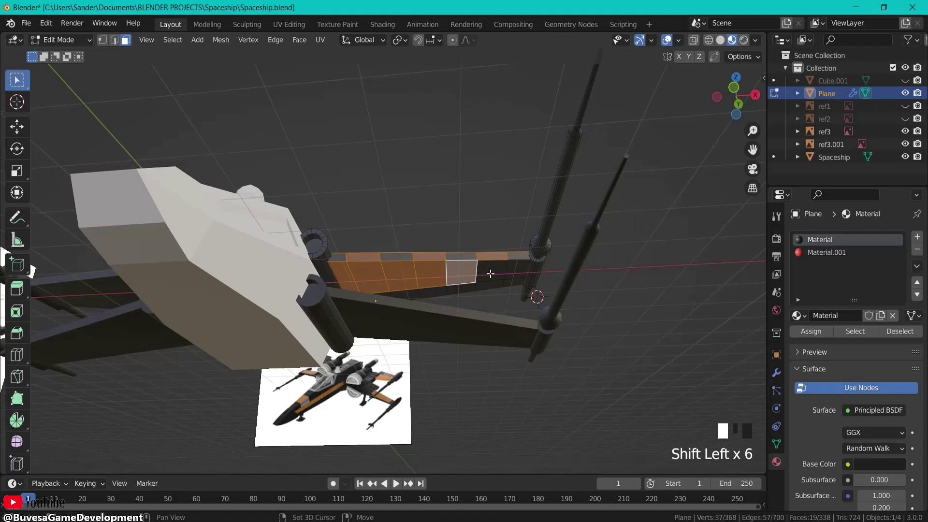
pyautogui.keyDown('shift'); pyautogui.click(490, 273); pyautogui.keyUp('shift')
pyautogui.keyDown('shift'); pyautogui.click(516, 273); pyautogui.keyUp('shift')
pyautogui.keyDown('shift'); pyautogui.click(461, 290); pyautogui.keyUp('shift')
pyautogui.moveTo(460, 290); pyautogui.dragTo(529, 278, button='middle')
pyautogui.keyDown('shift'); pyautogui.click(414, 289); pyautogui.keyUp('shift')
pyautogui.keyDown('shift'); pyautogui.click(369, 299); pyautogui.keyUp('shift')
pyautogui.click(810, 254)
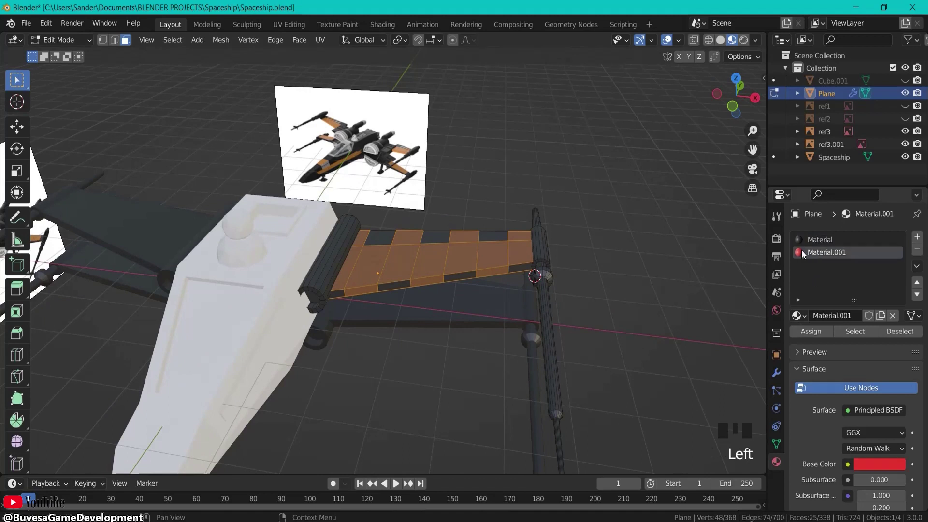
pyautogui.click(806, 331)
pyautogui.click(604, 271)
# - Assign the dark Material to two alternating faces in the front row on top of the upper wing
pyautogui.moveTo(485, 243); pyautogui.dragTo(411, 260, button='middle')
pyautogui.click(405, 261)
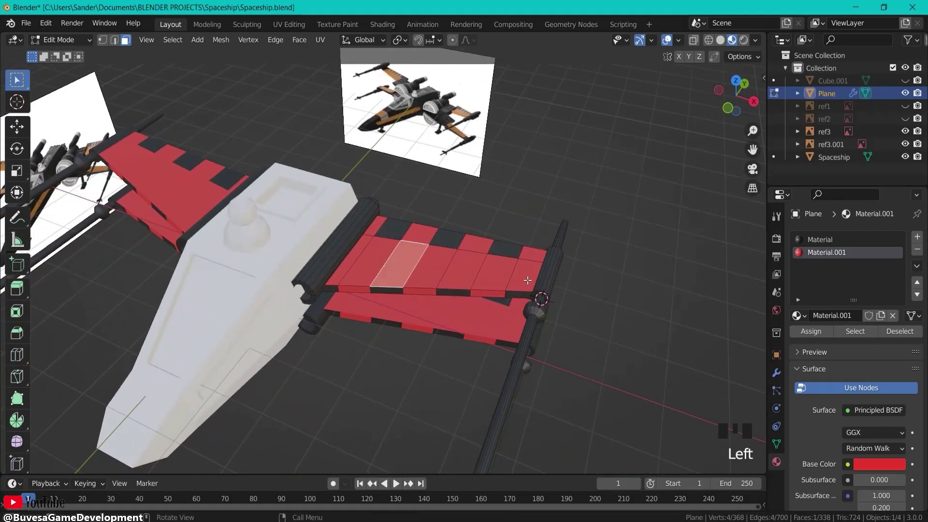
pyautogui.keyDown('shift'); pyautogui.click(462, 268); pyautogui.keyUp('shift')
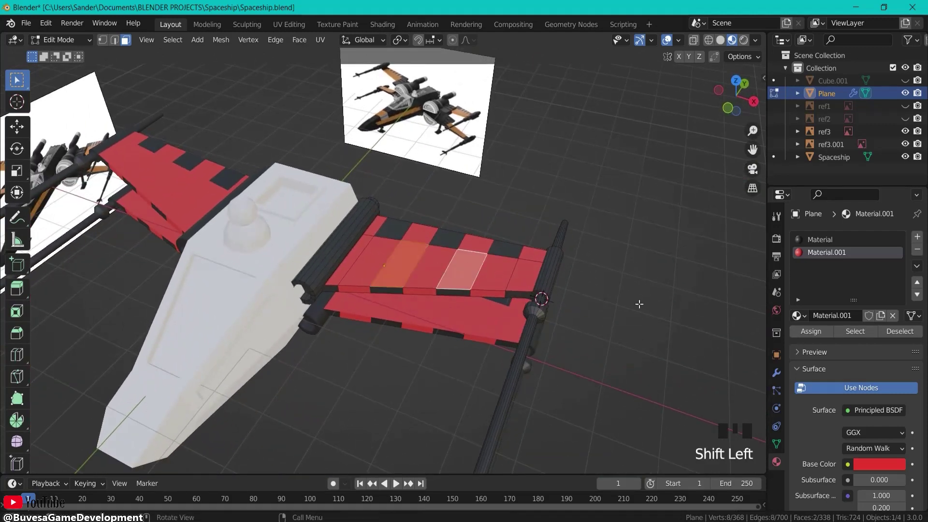
pyautogui.click(831, 240)
pyautogui.click(810, 331)
pyautogui.click(542, 196)
pyautogui.moveTo(542, 197); pyautogui.dragTo(441, 190, button='middle')
pyautogui.scroll(-1, 467, 241)
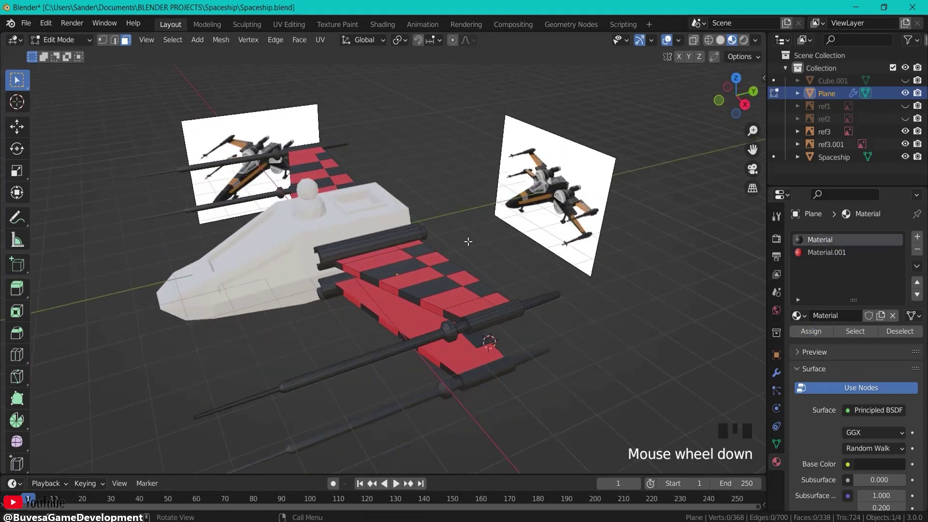
pyautogui.scroll(-1, 467, 241)
pyautogui.moveTo(265, 354); pyautogui.dragTo(329, 405)
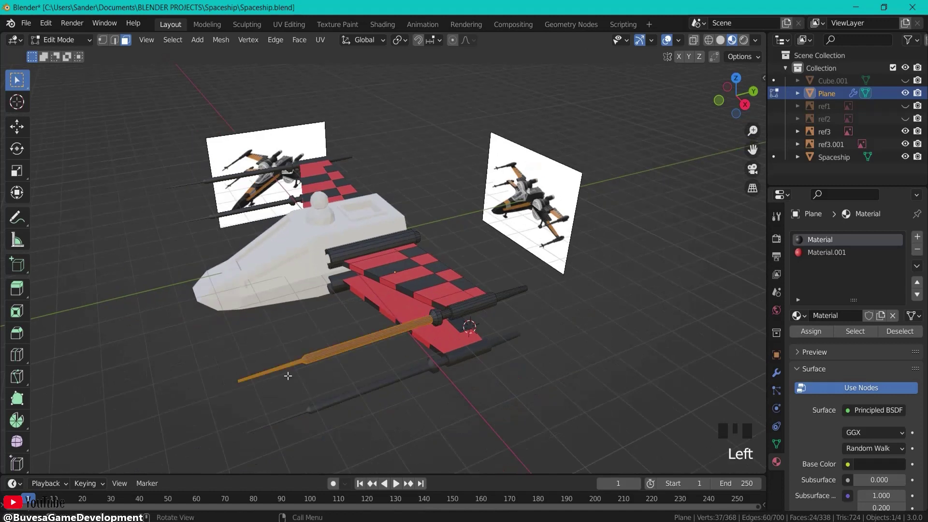
pyautogui.moveTo(288, 375); pyautogui.dragTo(321, 366, button='middle')
pyautogui.scroll(1, 311, 379)
pyautogui.scroll(-1, 571, 409)
pyautogui.moveTo(571, 408); pyautogui.dragTo(389, 337, button='middle')
pyautogui.click(422, 401)
# - Select the thin tip faces of the upper wing's gun, assign a new material, Material.002, and set its base colour value to 0
pyautogui.keyDown('shift'); pyautogui.moveTo(312, 210); pyautogui.dragTo(335, 188); pyautogui.keyUp('shift')
pyautogui.moveTo(365, 176); pyautogui.dragTo(462, 175, button='middle')
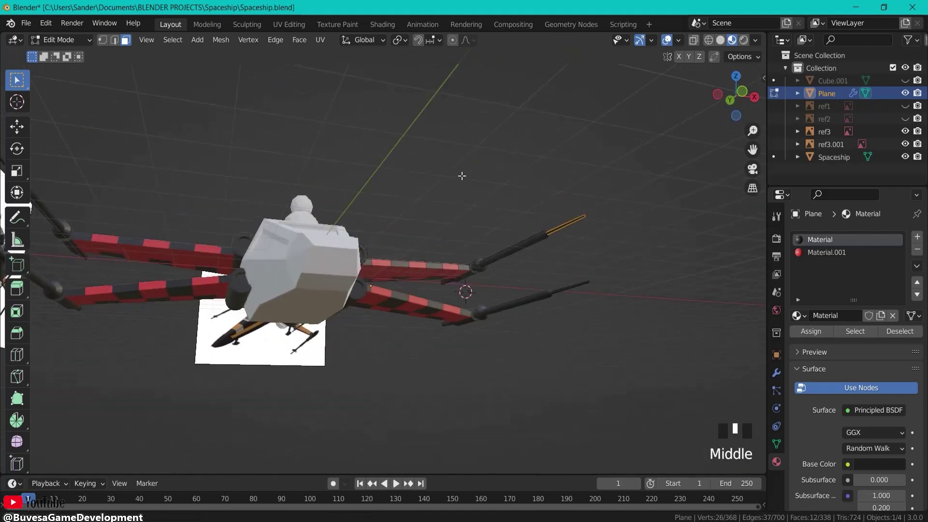
pyautogui.keyDown('shift'); pyautogui.click(573, 223); pyautogui.keyUp('shift')
pyautogui.moveTo(598, 231); pyautogui.dragTo(458, 292, button='middle')
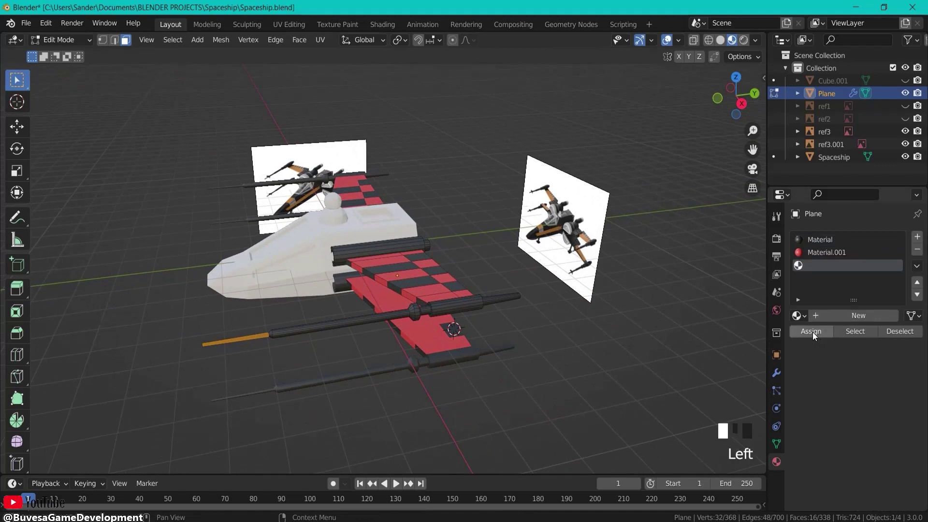
pyautogui.click(835, 315)
pyautogui.click(820, 329)
pyautogui.click(877, 463)
pyautogui.moveTo(896, 293); pyautogui.dragTo(900, 394)
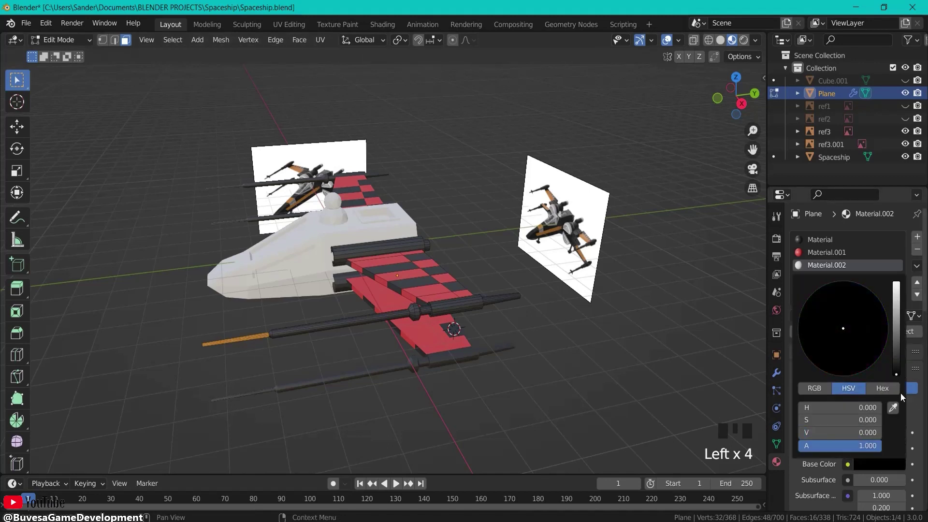
pyautogui.click(352, 406)
# - Assign a new material, Material.003, to the engine's front end face and set its base colour to mid-grey
pyautogui.moveTo(352, 406); pyautogui.dragTo(343, 285, button='middle')
pyautogui.click(344, 283)
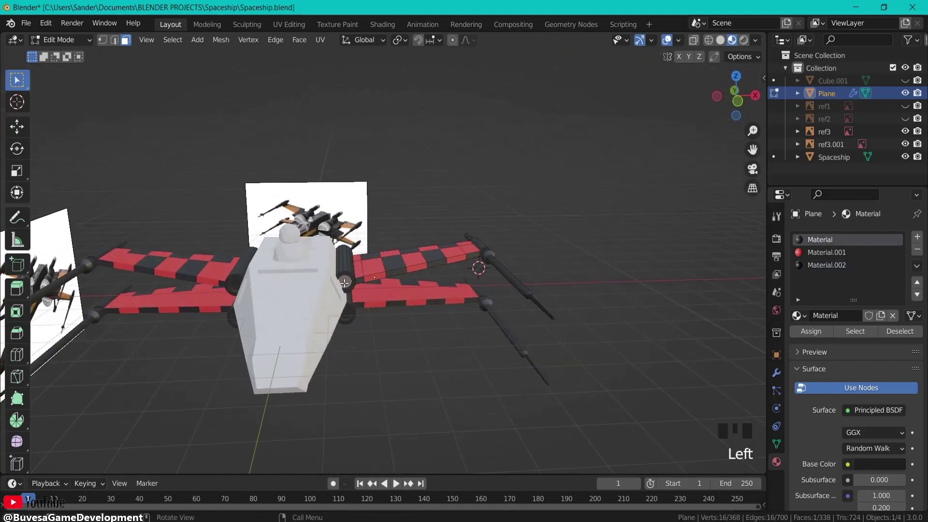
pyautogui.keyDown('shift'); pyautogui.click(239, 284); pyautogui.keyUp('shift')
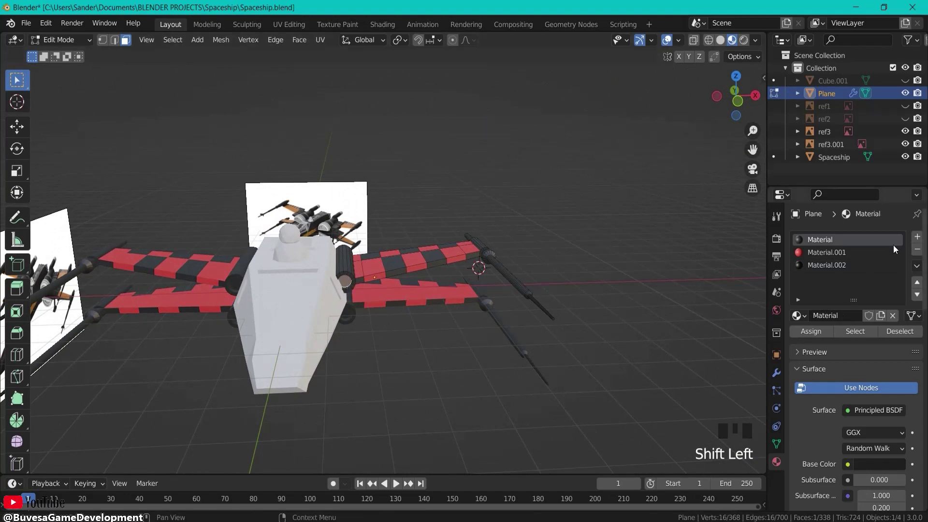
pyautogui.click(916, 236)
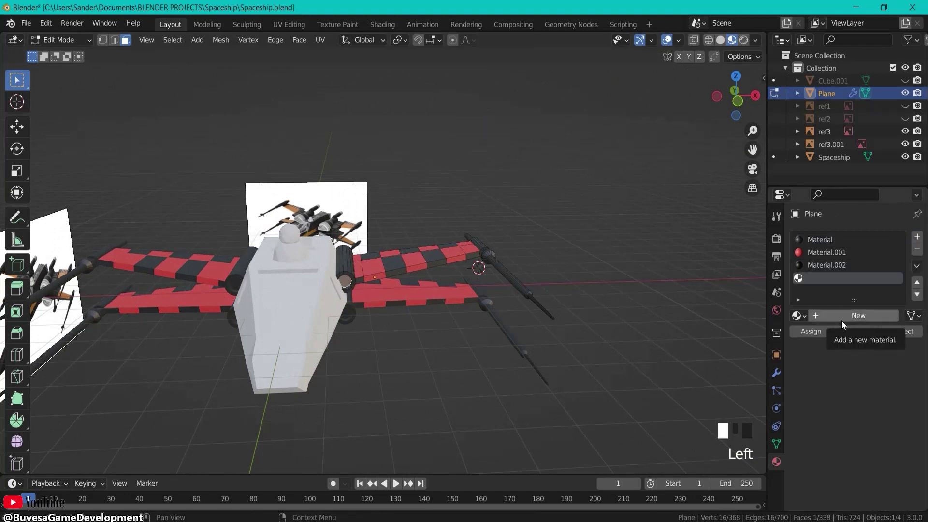
pyautogui.click(854, 314)
pyautogui.click(813, 324)
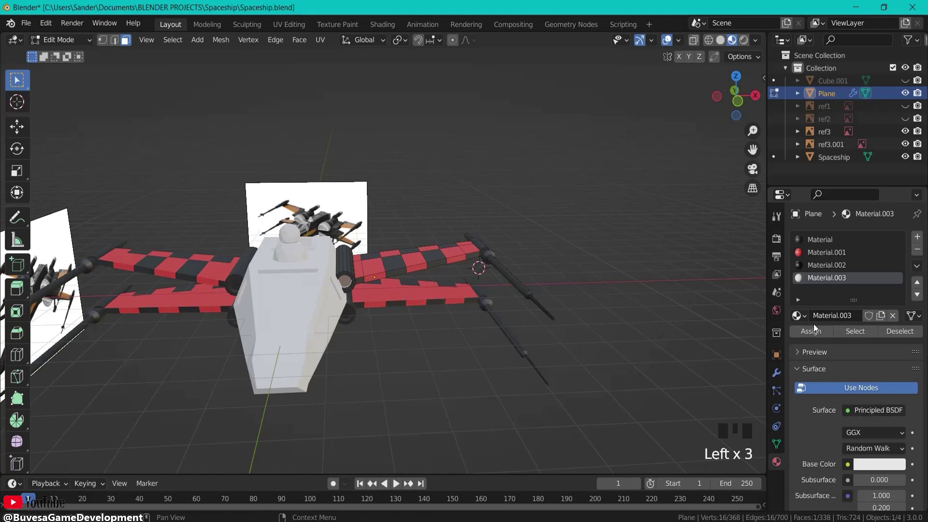
pyautogui.click(813, 323)
pyautogui.click(872, 461)
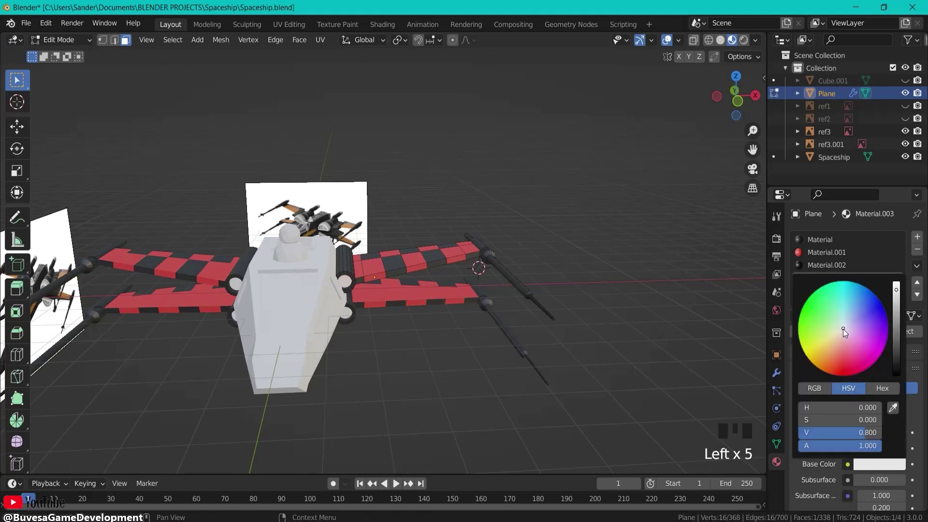
pyautogui.moveTo(895, 305); pyautogui.dragTo(897, 329)
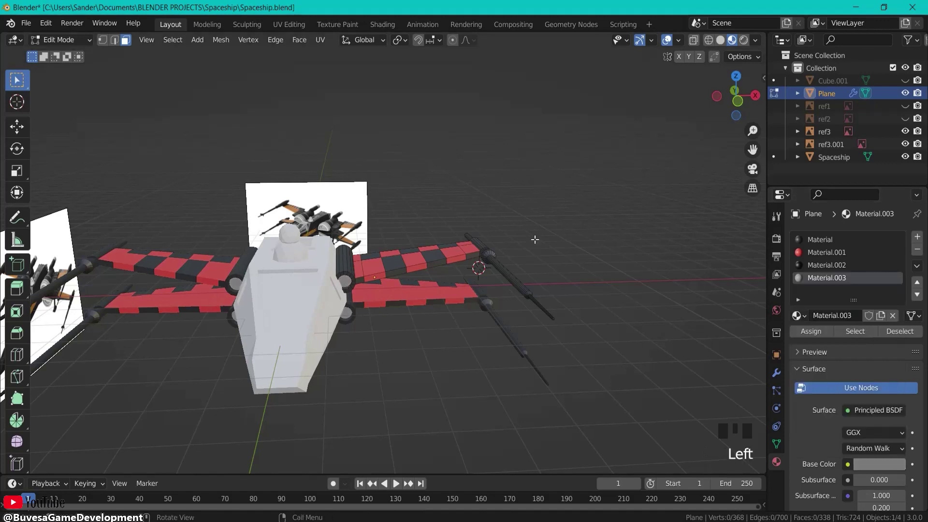
# - Assign the grey Material.003 to the inner end face at the rear of the upper engine
pyautogui.moveTo(577, 271); pyautogui.dragTo(437, 285, button='middle')
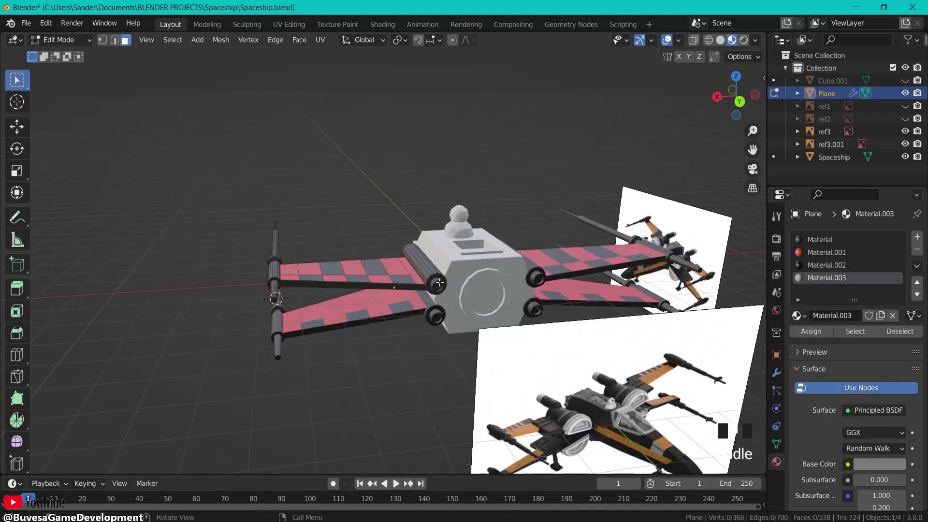
pyautogui.click(438, 285)
pyautogui.click(816, 278)
pyautogui.click(811, 331)
pyautogui.click(480, 183)
# - Finish editing the wing mesh and open the Spaceship hull in Edit Mode
pyautogui.moveTo(524, 212); pyautogui.dragTo(81, 207, button='middle')
pyautogui.moveTo(495, 225); pyautogui.dragTo(541, 226, button='middle')
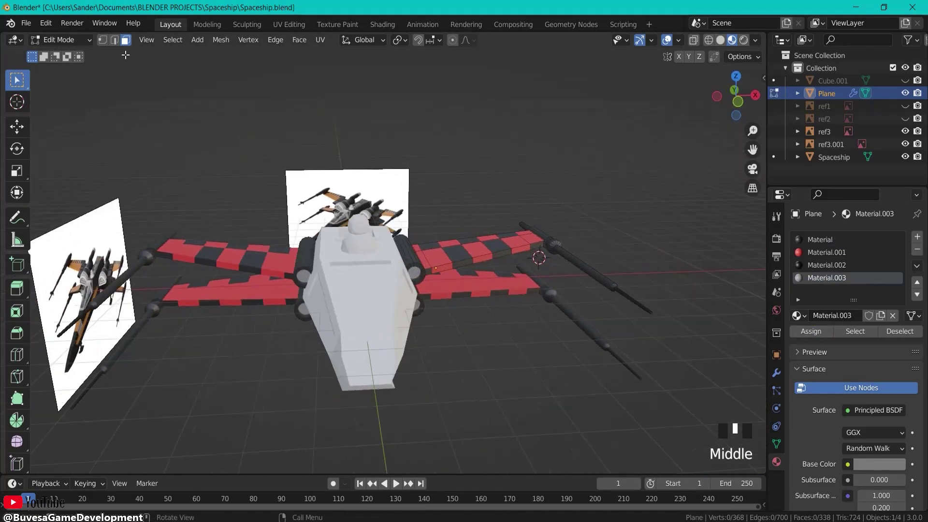
pyautogui.click(61, 39)
pyautogui.click(58, 51)
pyautogui.click(507, 131)
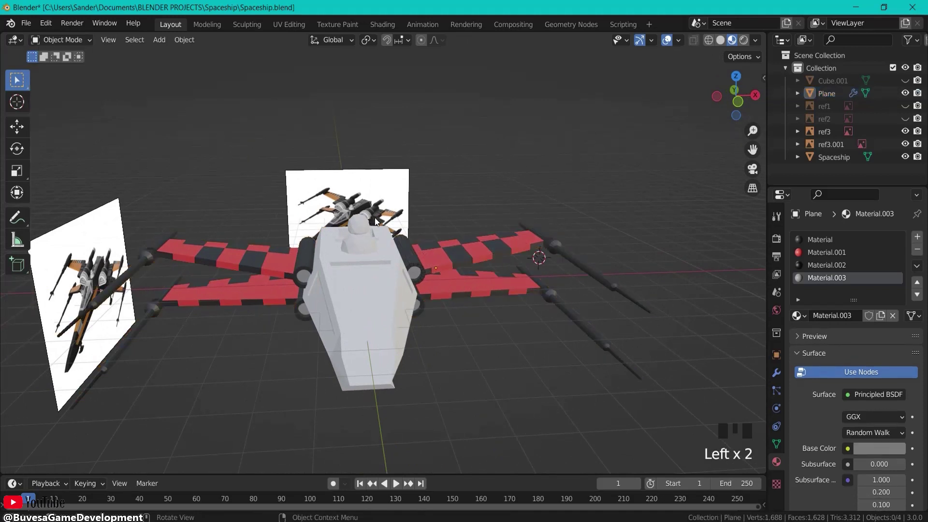
pyautogui.click(353, 299)
pyautogui.press('g')
pyautogui.rightClick(403, 226)
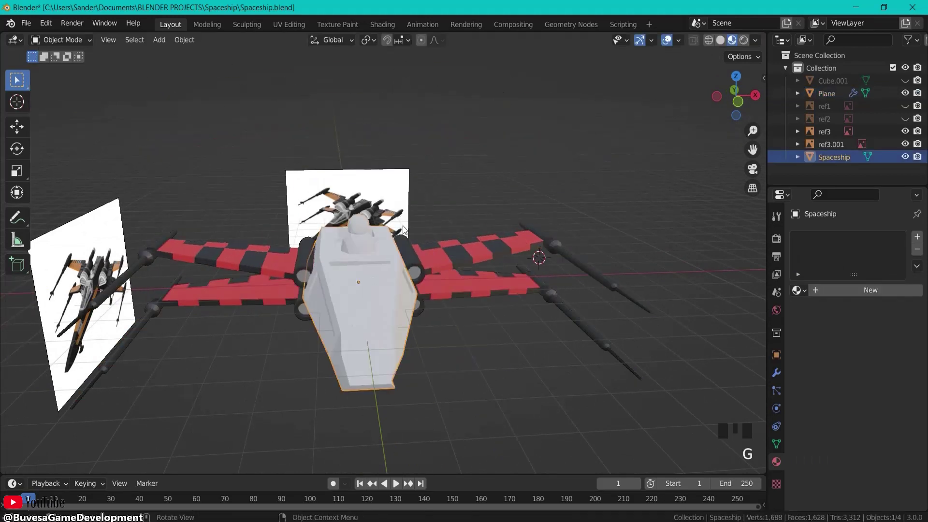
pyautogui.click(61, 39)
pyautogui.click(54, 69)
# - Give the entire hull mesh a new material, Material.004, and sample its base colour from the dark gun at the wing tip
pyautogui.moveTo(495, 147); pyautogui.dragTo(461, 184, button='middle')
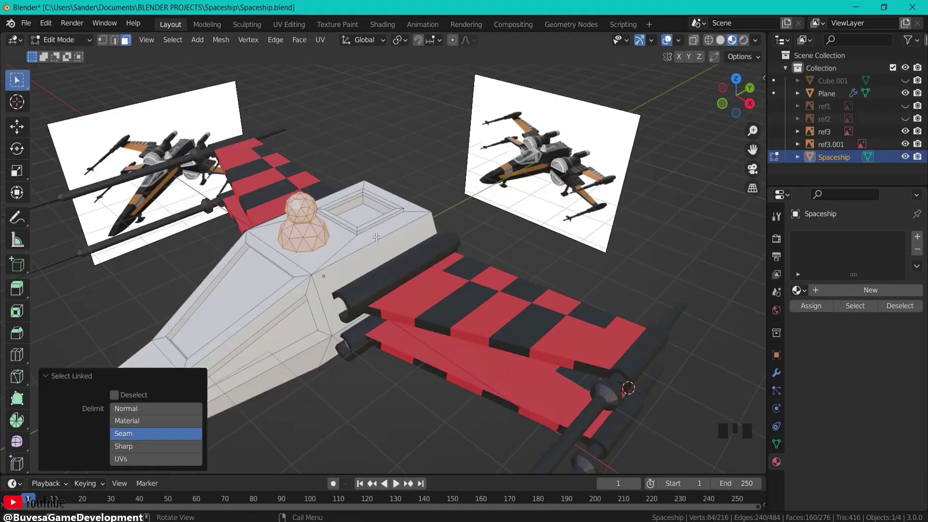
pyautogui.moveTo(367, 217); pyautogui.dragTo(617, 248, button='middle')
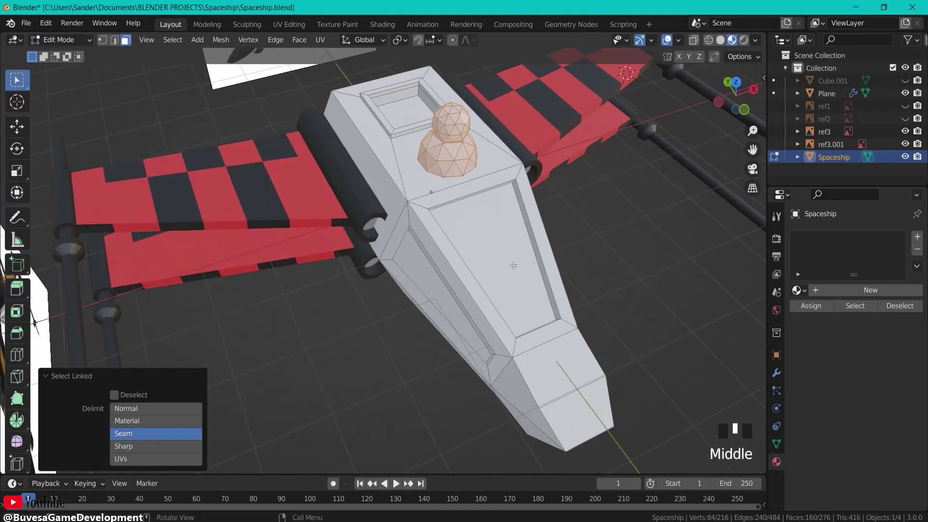
pyautogui.click(494, 198)
pyautogui.press('a')
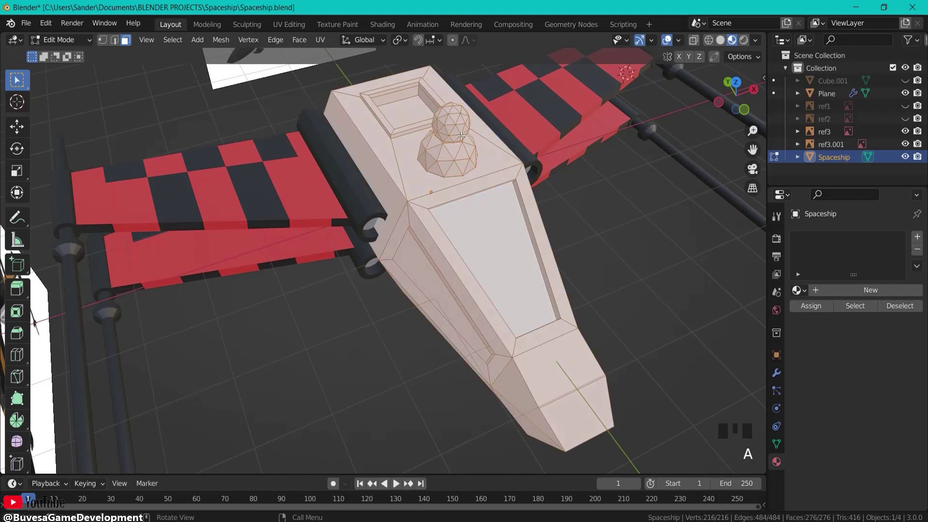
pyautogui.click(849, 289)
pyautogui.moveTo(676, 216); pyautogui.dragTo(594, 184, button='middle')
pyautogui.keyDown('shift'); pyautogui.moveTo(688, 138); pyautogui.dragTo(556, 200, button='middle'); pyautogui.keyUp('shift')
pyautogui.click(867, 438)
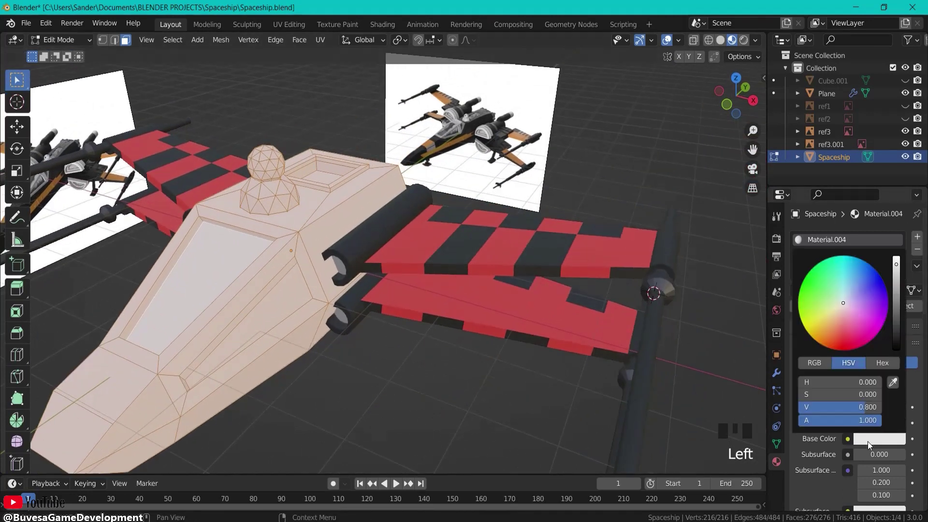
pyautogui.click(891, 382)
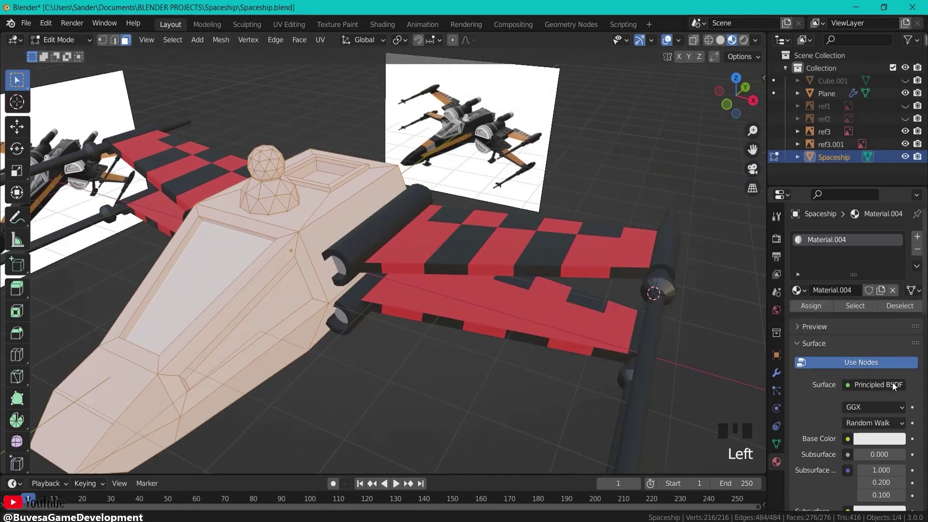
pyautogui.click(668, 239)
pyautogui.click(256, 208)
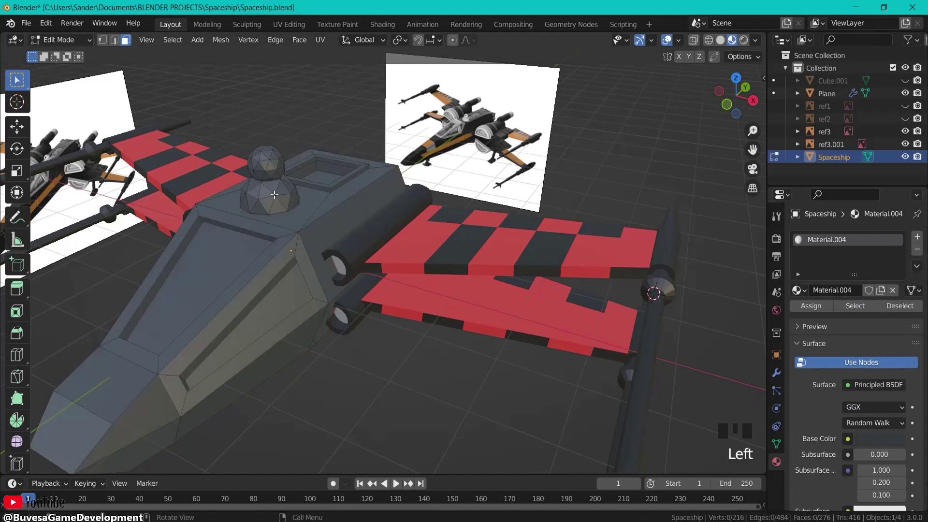
# - Assign a new material, Material.005, to both spheres on the hull, with a light green base colour (H 0.320, S 0.797, V 0.800)
pyautogui.moveTo(275, 195); pyautogui.dragTo(345, 198, button='middle')
pyautogui.click(347, 197)
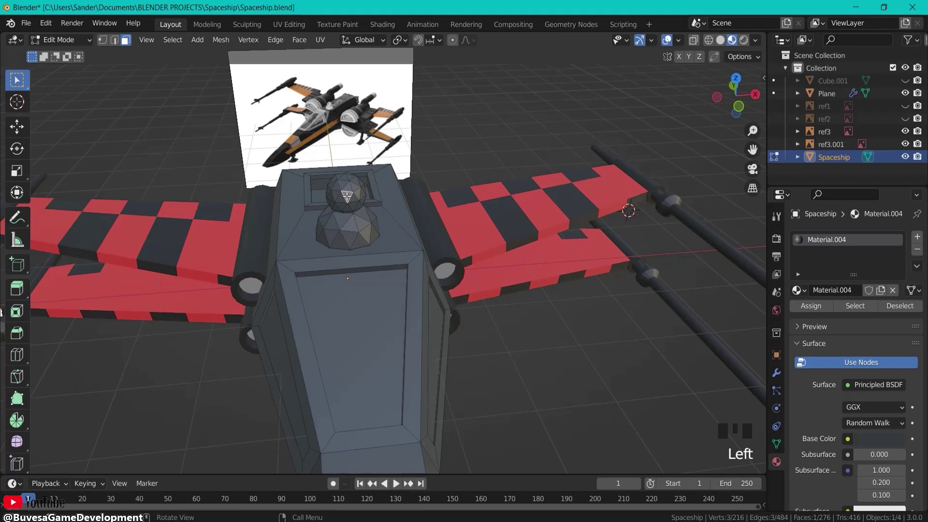
pyautogui.press('l')
pyautogui.keyDown('shift'); pyautogui.click(353, 231); pyautogui.keyUp('shift')
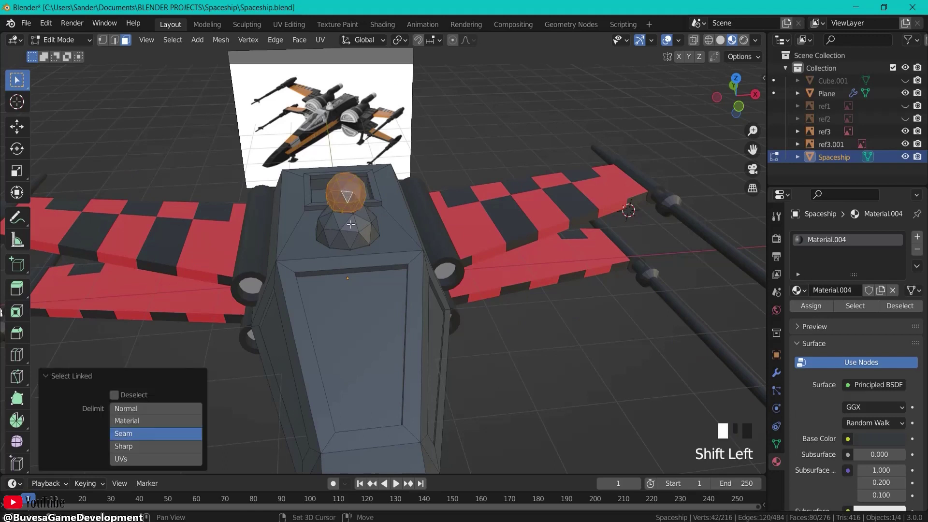
pyautogui.press('l')
pyautogui.click(916, 237)
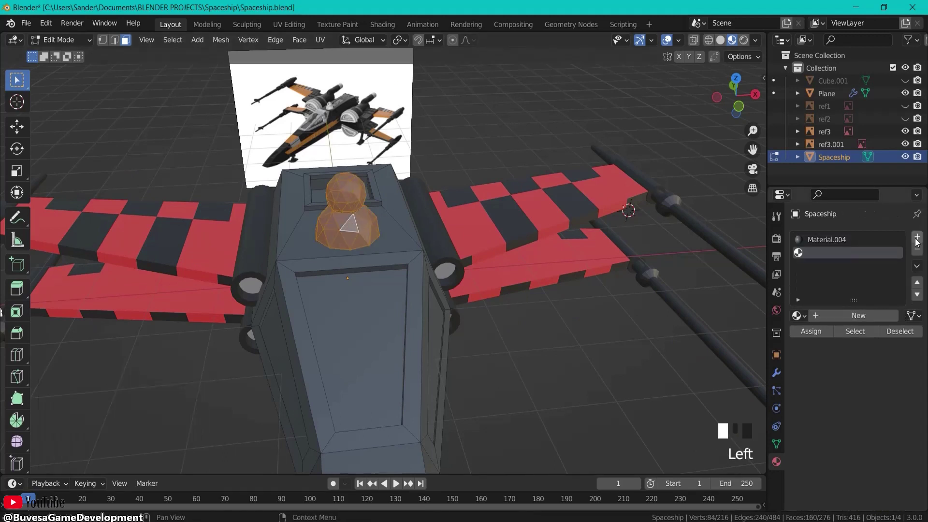
pyautogui.click(851, 315)
pyautogui.click(868, 465)
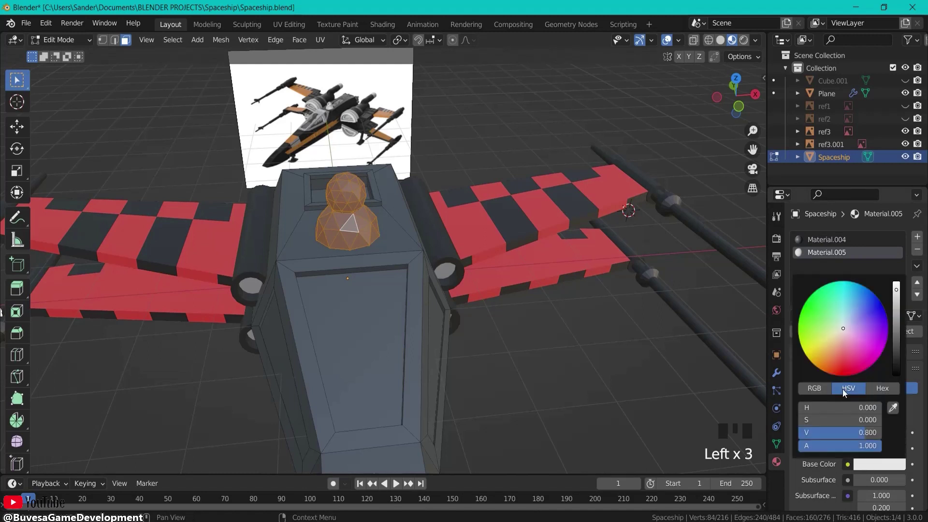
pyautogui.moveTo(845, 331); pyautogui.dragTo(823, 322)
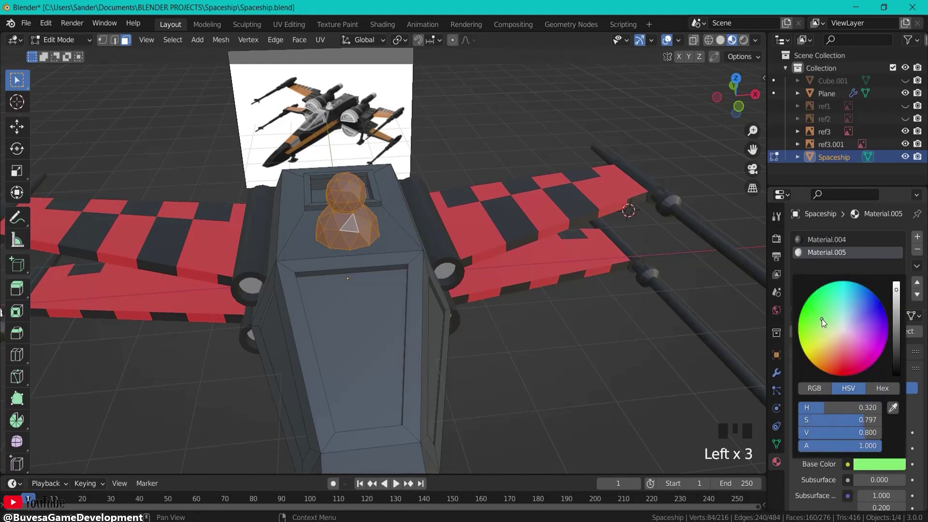
pyautogui.click(806, 329)
pyautogui.click(460, 124)
# - Darken the green base colour of Material.005 on the droid's two spheres
pyautogui.moveTo(460, 124); pyautogui.dragTo(358, 152, button='middle')
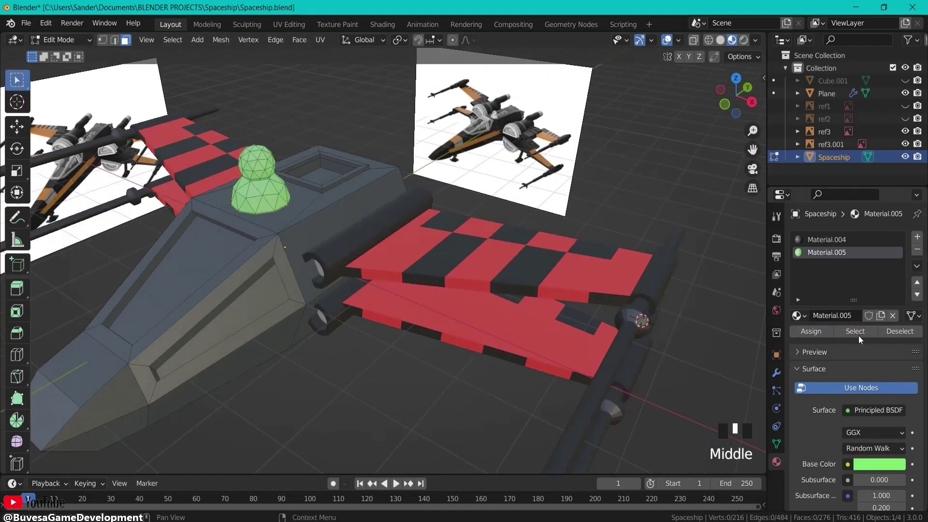
pyautogui.click(872, 462)
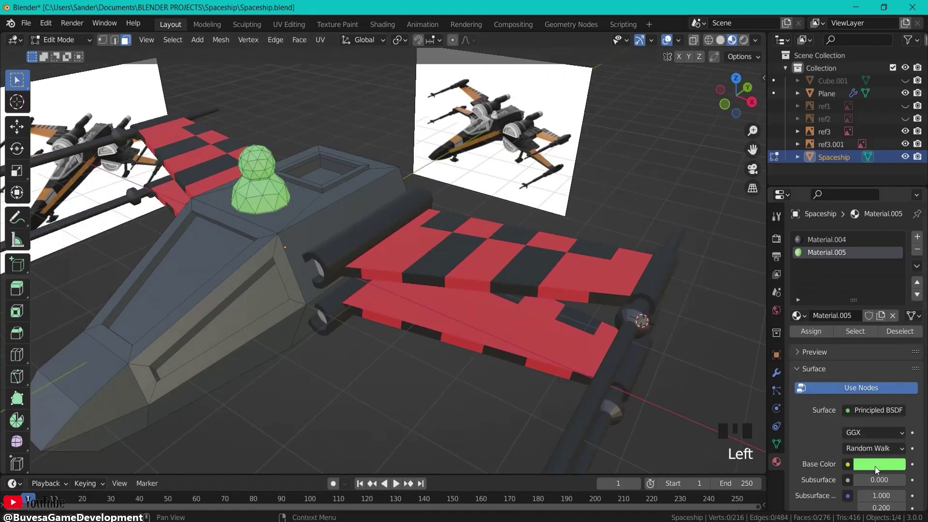
pyautogui.click(875, 465)
pyautogui.moveTo(897, 293); pyautogui.dragTo(889, 343)
# - Assign a new material, Material.006, with a dark blue base colour (H 0.666, S 0.906, V 0.073) to the canopy's front and two side windows
pyautogui.moveTo(314, 127); pyautogui.dragTo(325, 130, button='middle')
pyautogui.moveTo(321, 188); pyautogui.dragTo(413, 188, button='middle')
pyautogui.moveTo(361, 317); pyautogui.dragTo(448, 275, button='middle')
pyautogui.click(448, 275)
pyautogui.keyDown('shift'); pyautogui.click(508, 230); pyautogui.keyUp('shift')
pyautogui.moveTo(615, 244); pyautogui.dragTo(521, 245, button='middle')
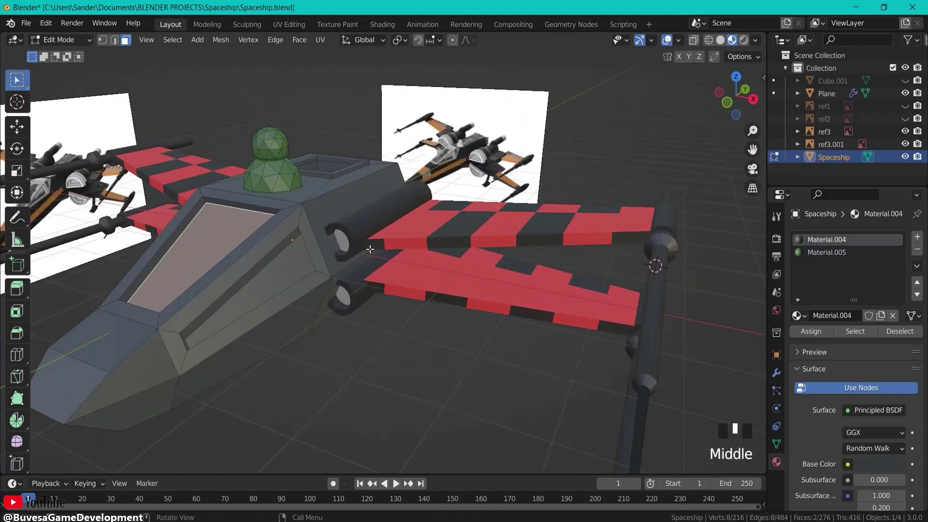
pyautogui.keyDown('shift'); pyautogui.click(286, 278); pyautogui.keyUp('shift')
pyautogui.click(916, 237)
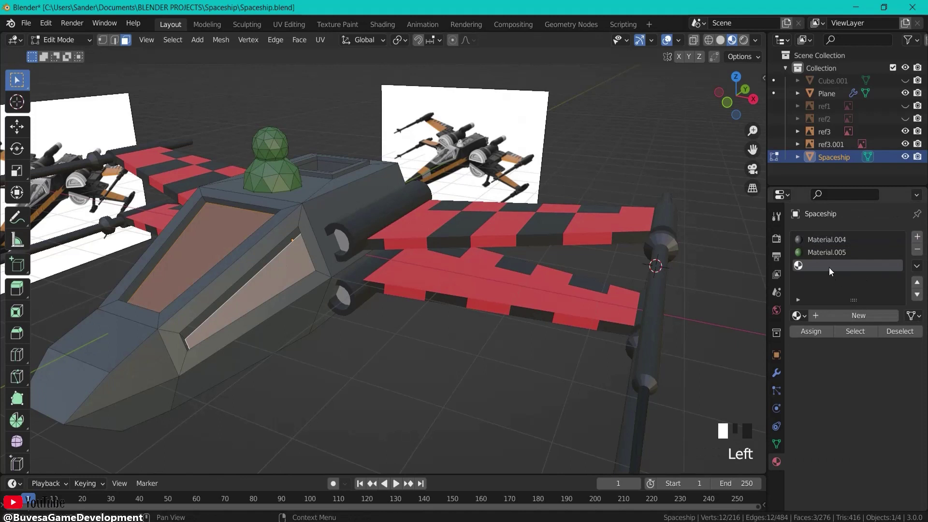
pyautogui.click(851, 315)
pyautogui.click(862, 465)
pyautogui.moveTo(873, 320)
pyautogui.mouseDown()
pyautogui.moveTo(872, 310)
pyautogui.moveTo(896, 346)
pyautogui.mouseUp()
pyautogui.click(829, 331)
pyautogui.click(439, 375)
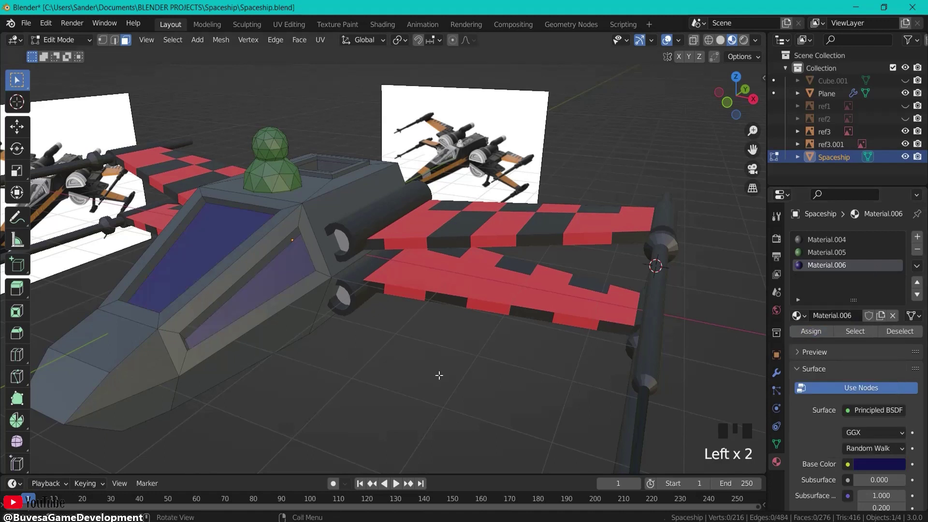
# - Lower the brightness of Material.006's blue base colour slightly to darken the canopy windows
pyautogui.moveTo(506, 367); pyautogui.dragTo(747, 362, button='middle')
pyautogui.click(863, 462)
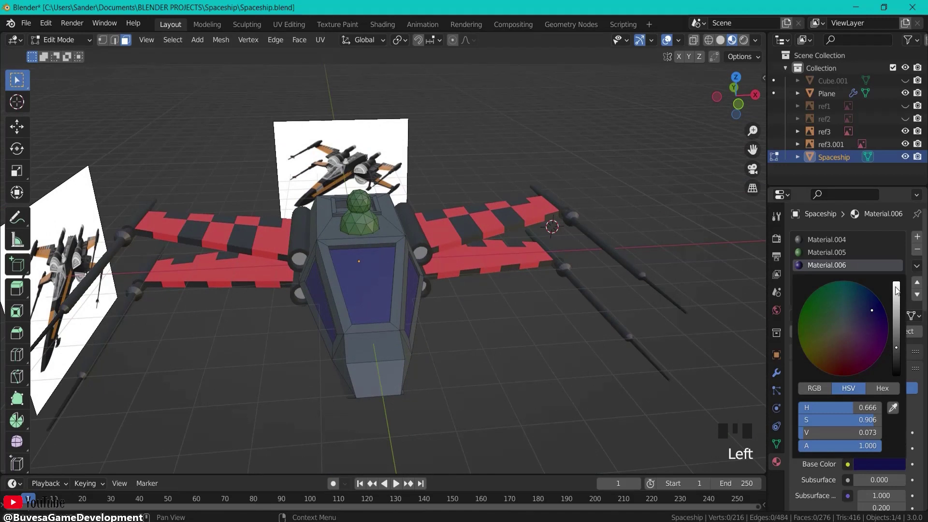
pyautogui.moveTo(897, 353); pyautogui.dragTo(895, 359)
# - Assign the dark blue Material.006 to the floor of the square recess on the hull's top behind the droid
pyautogui.moveTo(538, 315); pyautogui.dragTo(342, 201, button='middle')
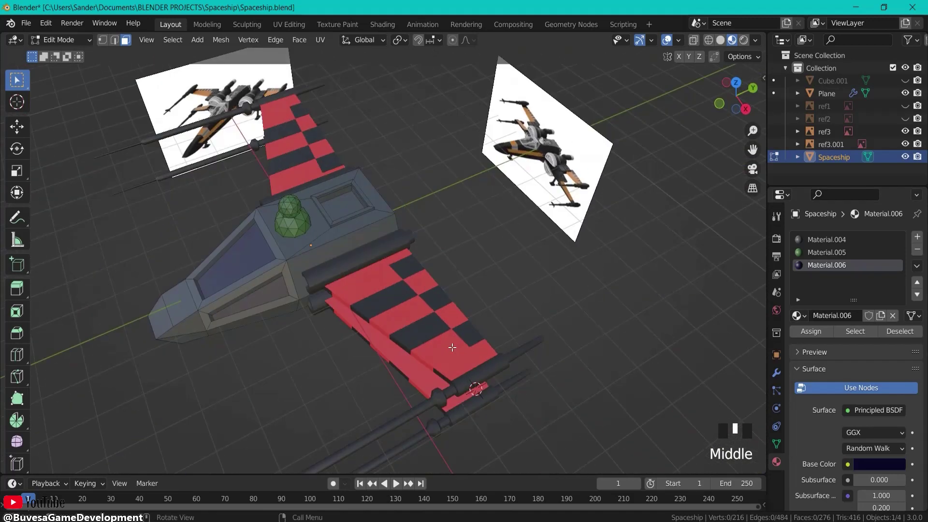
pyautogui.click(343, 201)
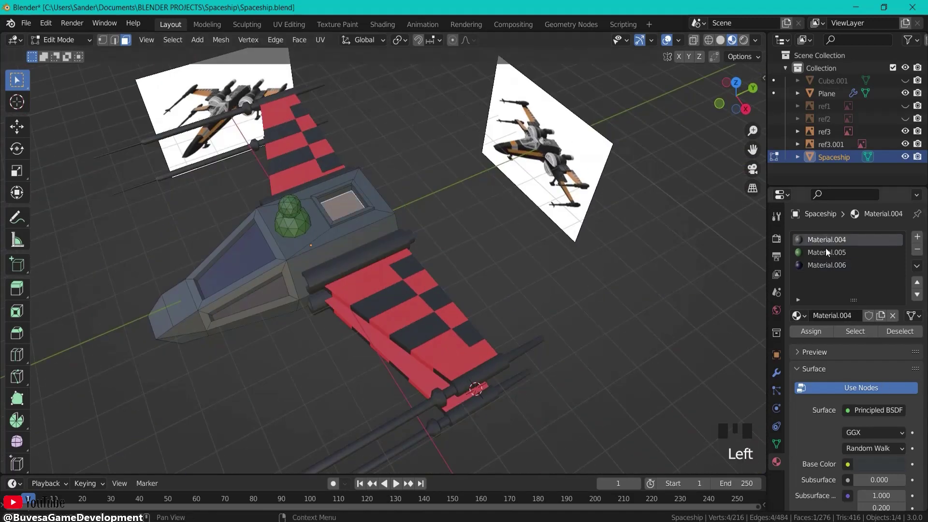
pyautogui.click(822, 265)
pyautogui.click(812, 331)
pyautogui.click(898, 331)
# - Assign the green Material.005 to the entire linked round thruster piece on the hull's rear face
pyautogui.moveTo(263, 198); pyautogui.dragTo(343, 247, button='middle')
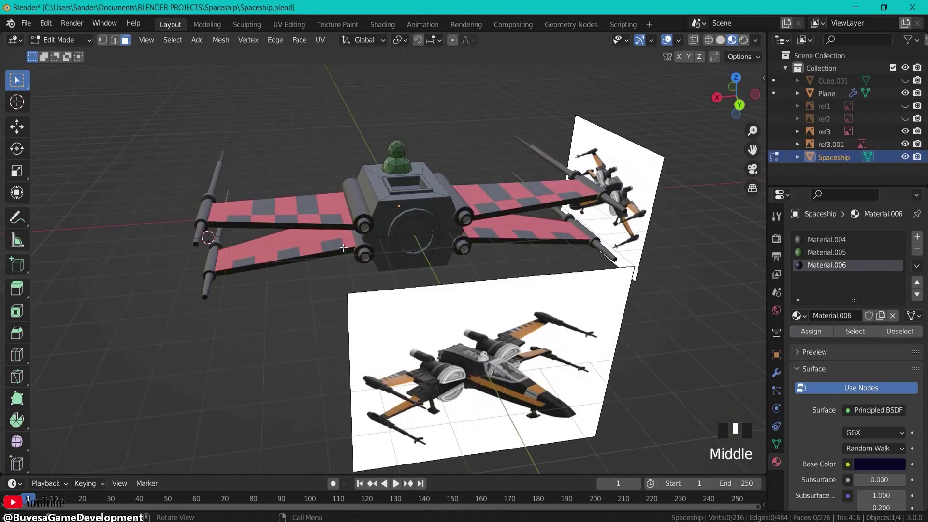
pyautogui.click(416, 225)
pyautogui.click(418, 214)
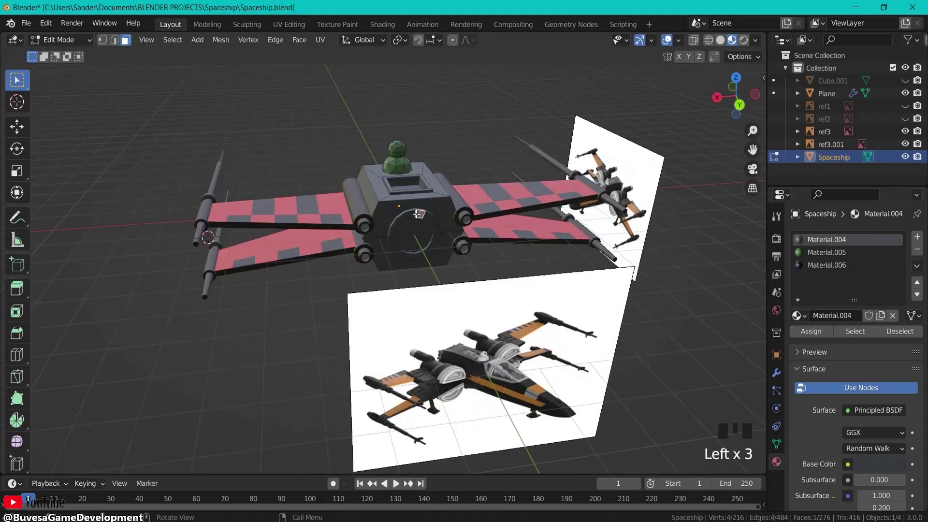
pyautogui.hotkey('ctrl', 'l')
pyautogui.moveTo(124, 224); pyautogui.dragTo(562, 260, button='middle')
pyautogui.click(825, 252)
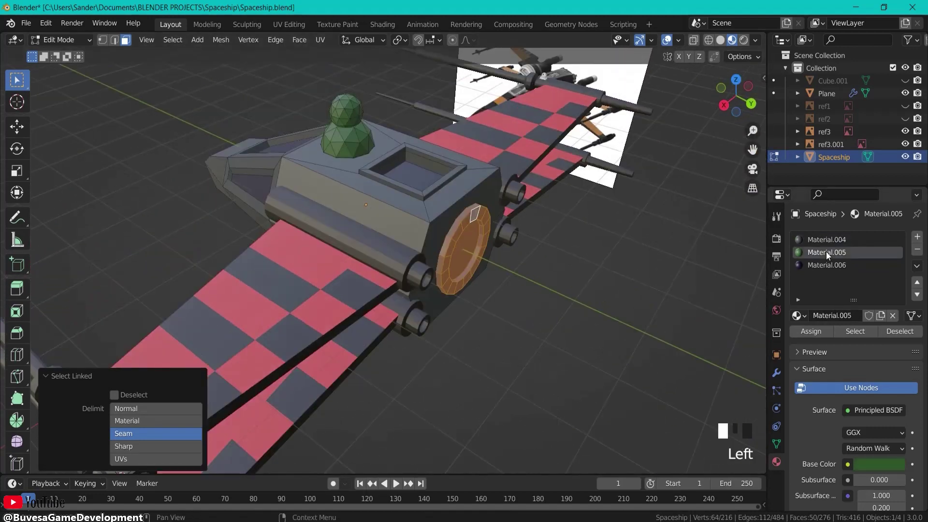
pyautogui.click(813, 335)
pyautogui.click(648, 314)
pyautogui.moveTo(648, 314); pyautogui.dragTo(555, 269, button='middle')
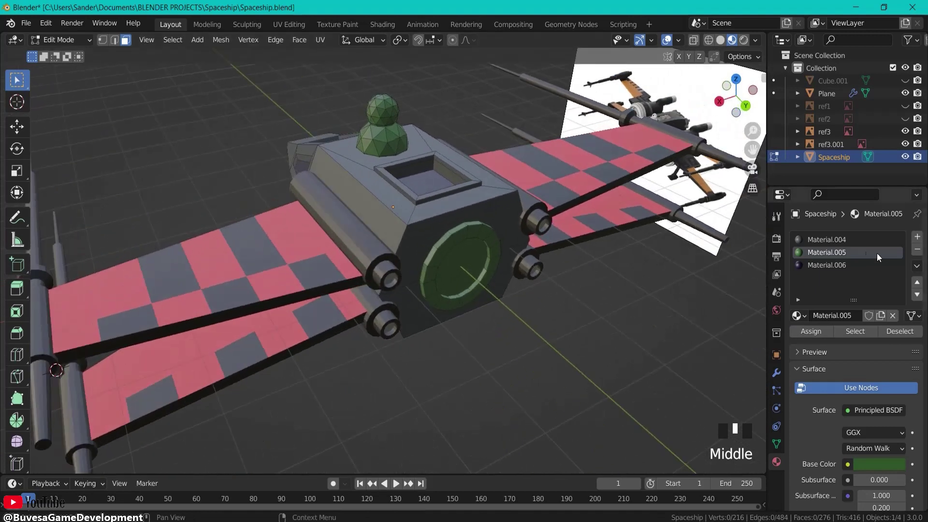
# - Assign a new material, Material.007, with a yellow-green base colour (H 0.281, S 0.940, V 0.800) to the rear thruster's inner disc
pyautogui.click(827, 252)
pyautogui.click(826, 265)
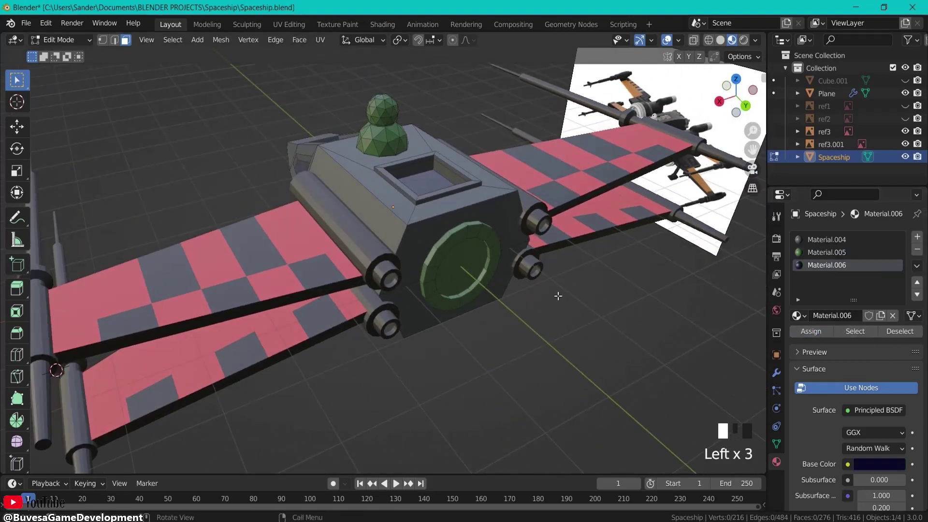
pyautogui.click(465, 247)
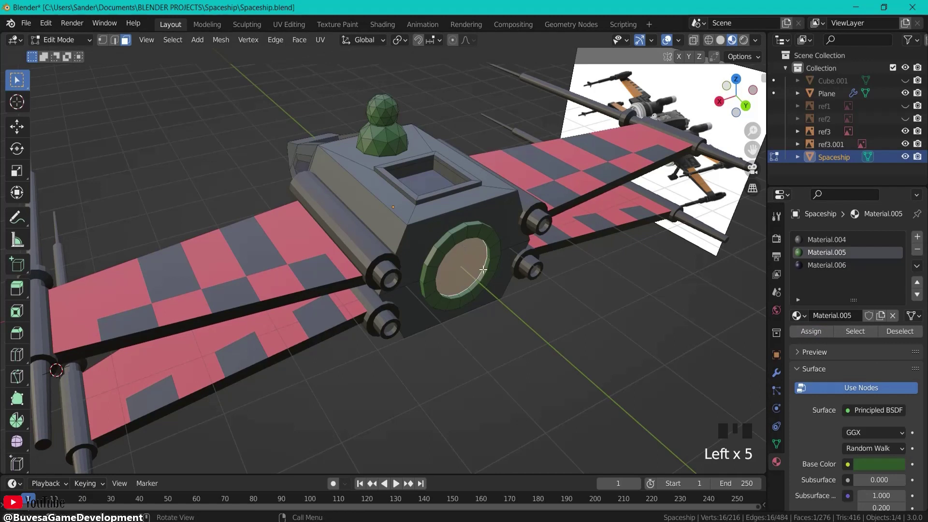
pyautogui.click(916, 237)
pyautogui.click(839, 318)
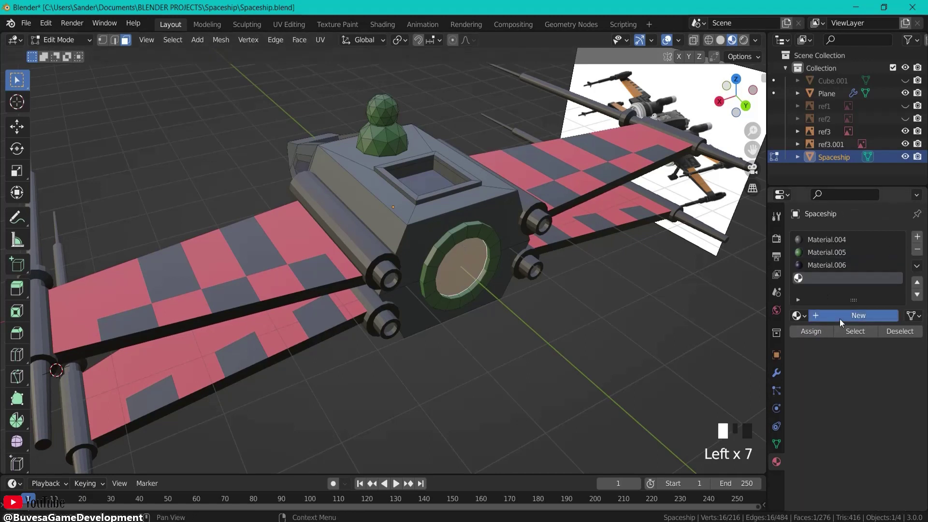
pyautogui.click(877, 463)
pyautogui.moveTo(835, 325); pyautogui.dragTo(810, 328)
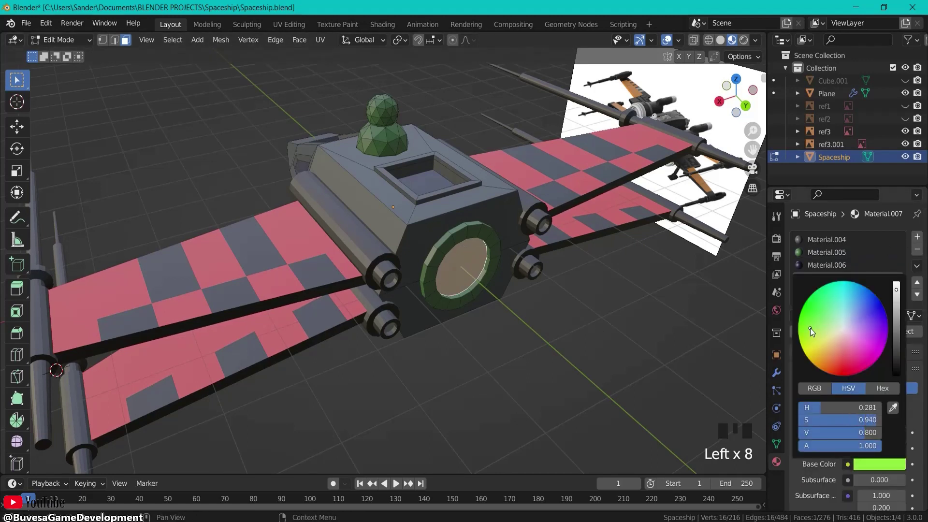
pyautogui.click(811, 331)
pyautogui.click(561, 315)
# - Change Material.007's base colour to bright yellow with H 0.180, S 0.967 and V 1.000
pyautogui.click(883, 461)
pyautogui.moveTo(811, 334); pyautogui.dragTo(811, 346)
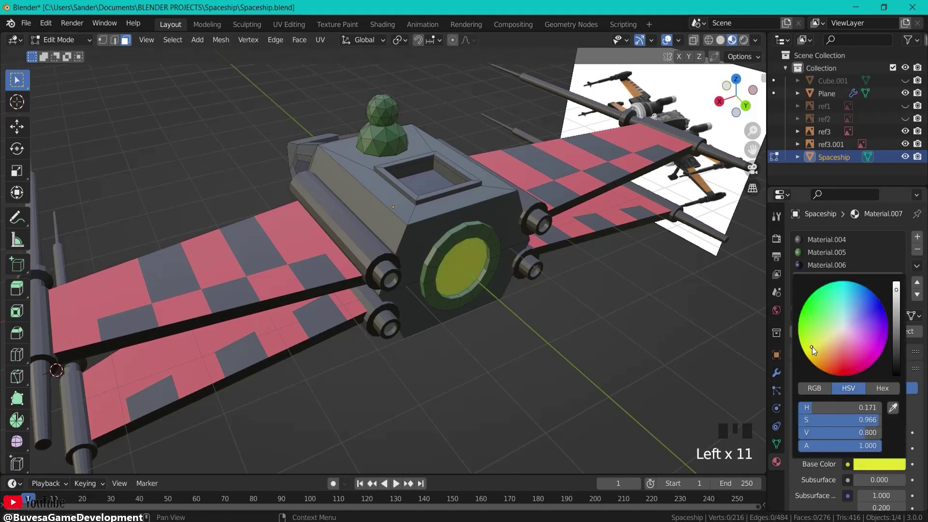
pyautogui.click(691, 307)
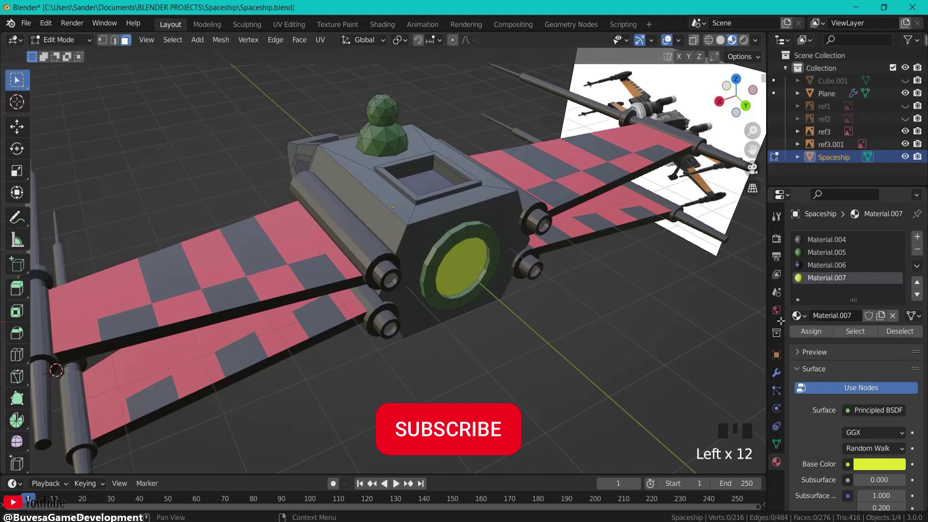
pyautogui.click(884, 464)
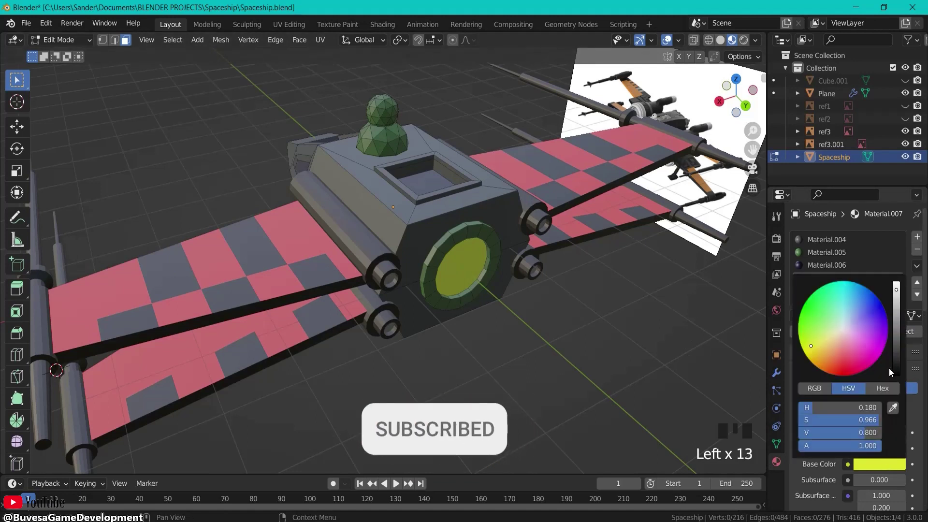
pyautogui.moveTo(897, 314); pyautogui.dragTo(897, 277)
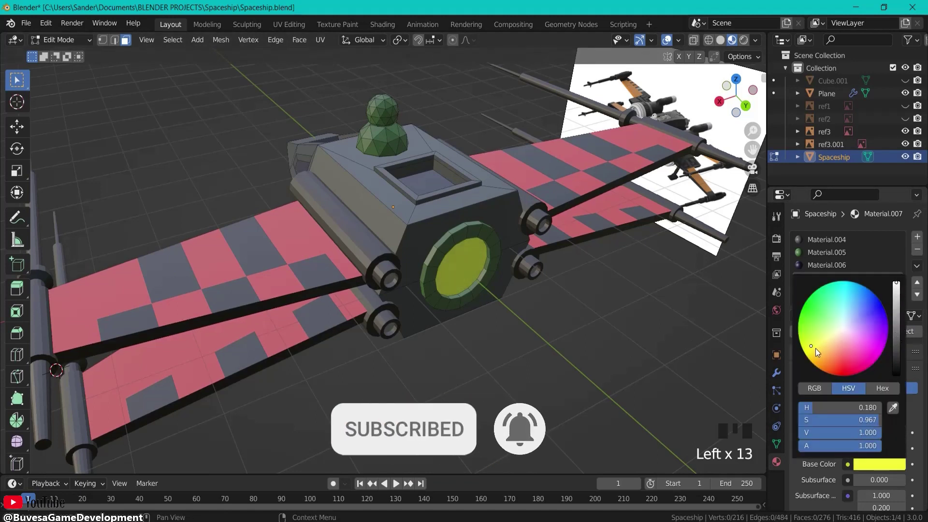
# - Hide the reference images ref3 and ref3.001 in the viewport
pyautogui.moveTo(753, 342); pyautogui.dragTo(608, 342, button='middle')
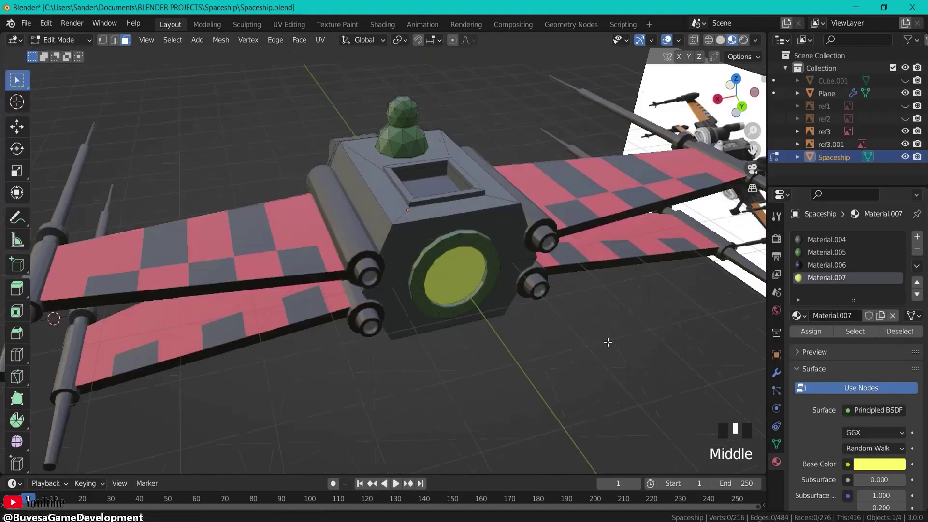
pyautogui.scroll(-2, 608, 342)
pyautogui.moveTo(493, 314); pyautogui.dragTo(582, 276, button='middle')
pyautogui.scroll(1, 244, 300)
pyautogui.moveTo(244, 302); pyautogui.dragTo(439, 383, button='middle')
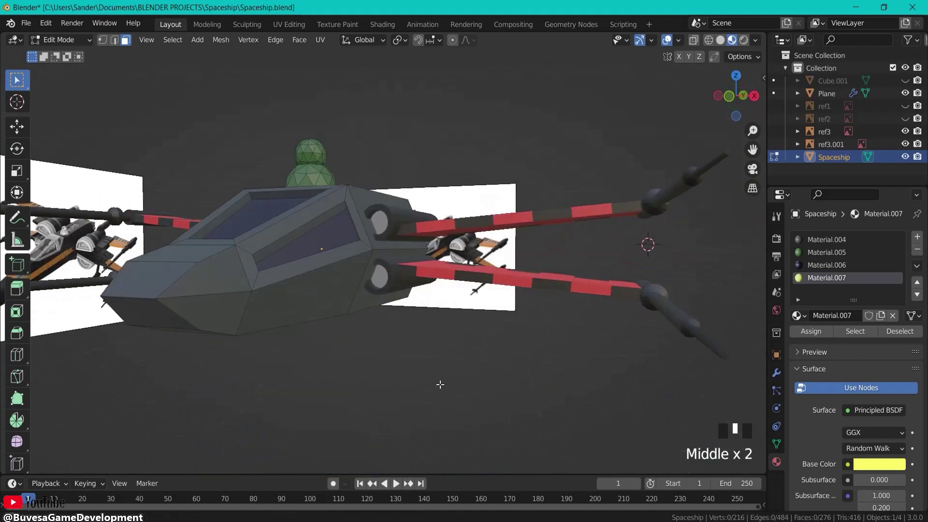
pyautogui.moveTo(410, 309); pyautogui.dragTo(374, 335, button='middle')
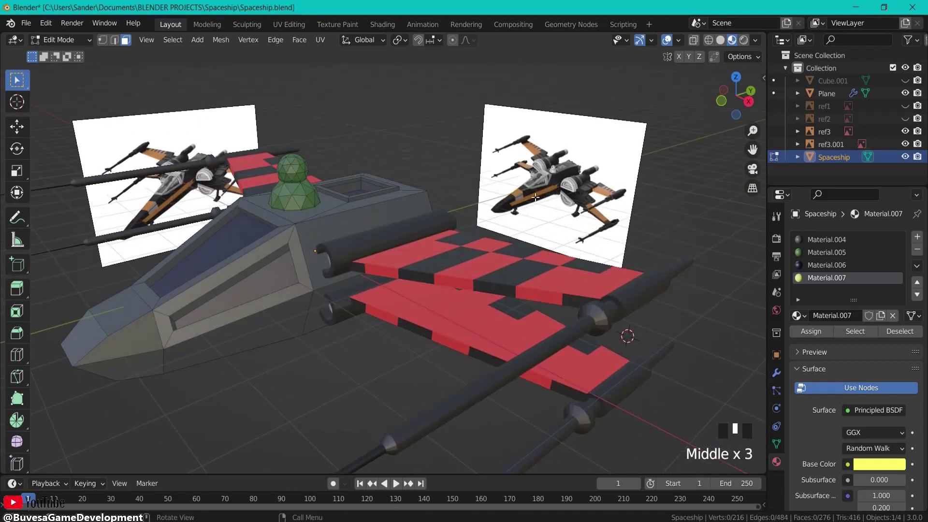
pyautogui.click(904, 144)
pyautogui.click(904, 131)
# - Add a lengthwise loop cut around the lower hull and nose, slid by about -0.47 to form a narrow strip
pyautogui.moveTo(319, 285)
pyautogui.mouseDown(button='middle')
pyautogui.moveTo(284, 295)
pyautogui.moveTo(307, 294)
pyautogui.mouseUp(button='middle')
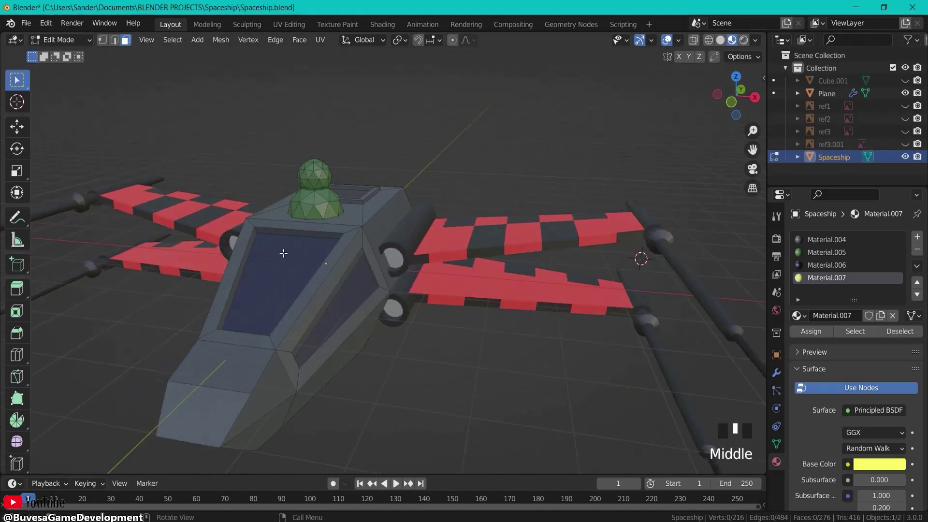
pyautogui.moveTo(383, 333); pyautogui.dragTo(262, 304, button='middle')
pyautogui.hotkey('ctrl', 'r')
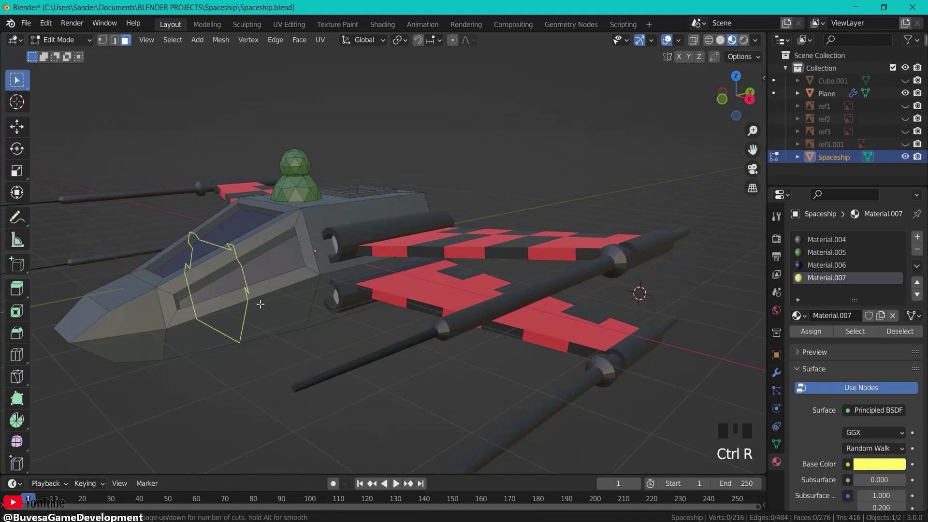
pyautogui.click(154, 343)
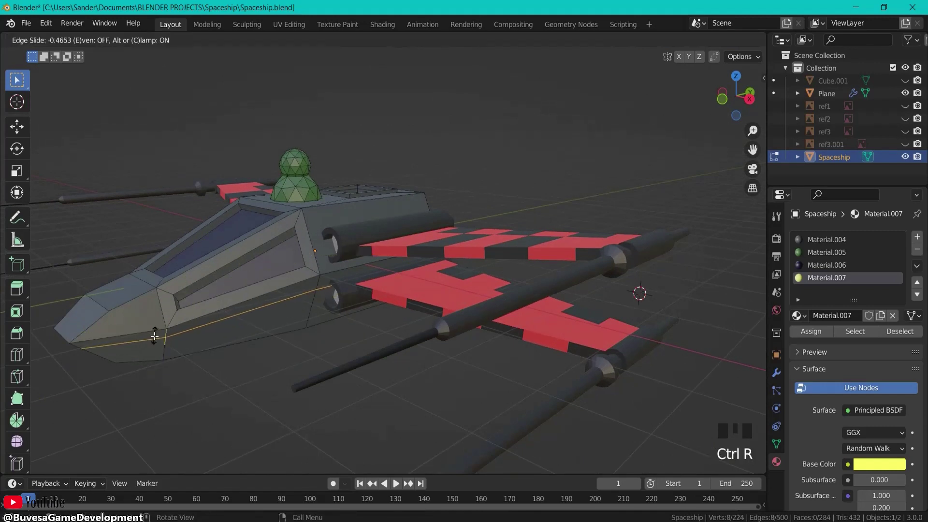
pyautogui.click(153, 337)
pyautogui.click(280, 375)
# - Assign a new material, Material.008, with red sampled from the wing to the narrow strip along both hull sides and the nose's front faces
pyautogui.moveTo(279, 375); pyautogui.dragTo(282, 349, button='middle')
pyautogui.press('3')
pyautogui.click(168, 339)
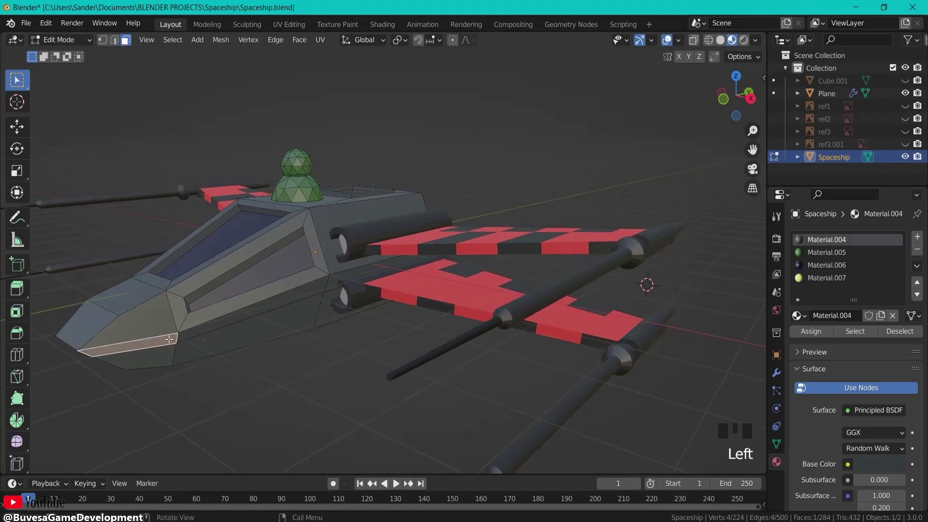
pyautogui.keyDown('shift'); pyautogui.click(233, 322); pyautogui.keyUp('shift')
pyautogui.keyDown('shift'); pyautogui.click(340, 280); pyautogui.keyUp('shift')
pyautogui.moveTo(340, 280); pyautogui.dragTo(321, 297, button='middle')
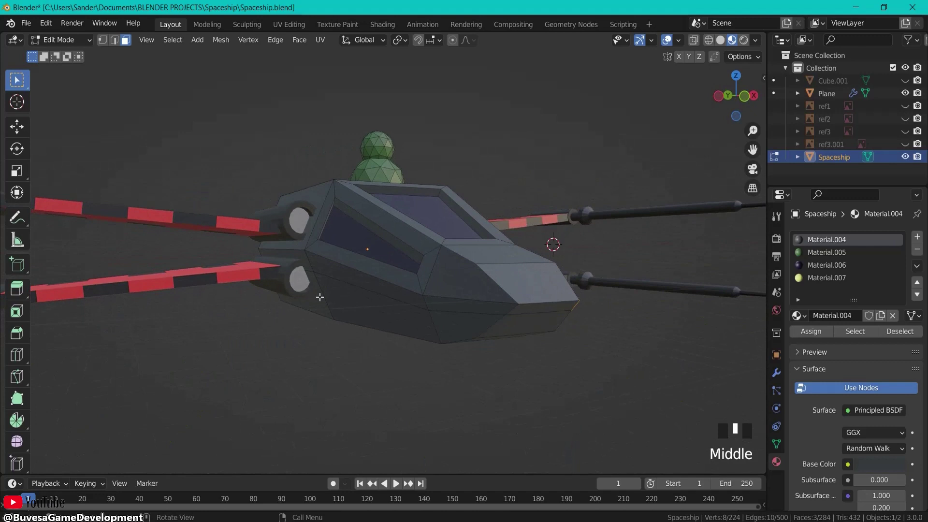
pyautogui.keyDown('shift'); pyautogui.click(526, 286); pyautogui.keyUp('shift')
pyautogui.keyDown('shift'); pyautogui.click(529, 309); pyautogui.keyUp('shift')
pyautogui.keyDown('shift'); pyautogui.click(497, 308); pyautogui.keyUp('shift')
pyautogui.moveTo(497, 308); pyautogui.dragTo(469, 278, button='middle')
pyautogui.keyDown('shift'); pyautogui.click(469, 278); pyautogui.keyUp('shift')
pyautogui.keyDown('shift'); pyautogui.click(410, 262); pyautogui.keyUp('shift')
pyautogui.moveTo(587, 263); pyautogui.dragTo(508, 273, button='middle')
pyautogui.keyDown('shift'); pyautogui.click(385, 271); pyautogui.keyUp('shift')
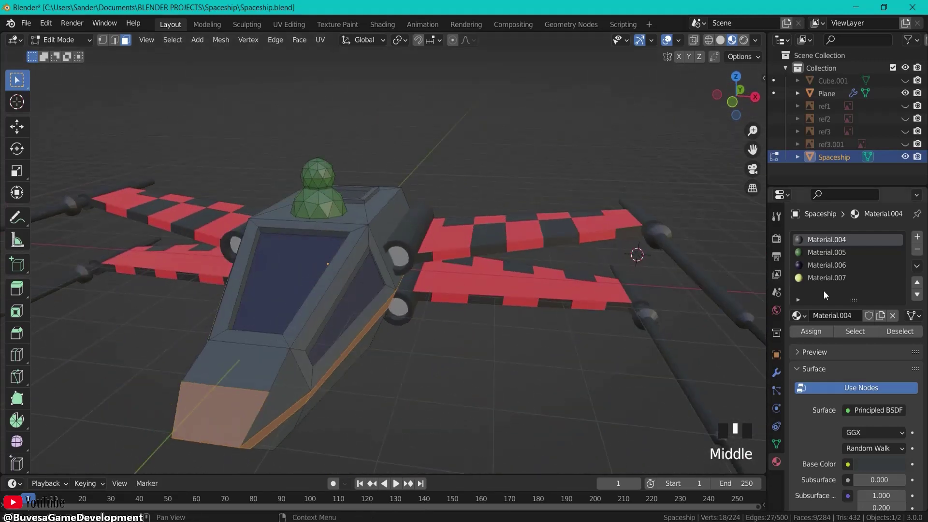
pyautogui.click(915, 238)
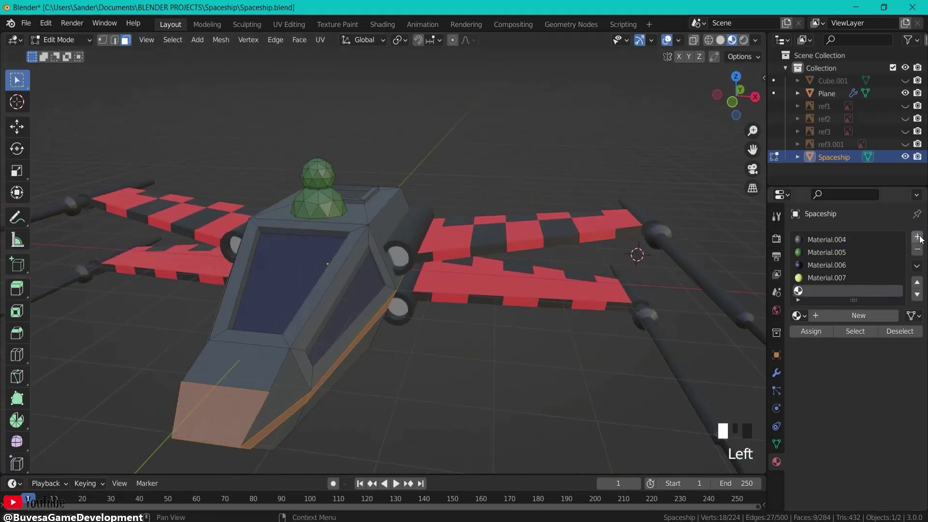
pyautogui.click(859, 315)
pyautogui.click(869, 462)
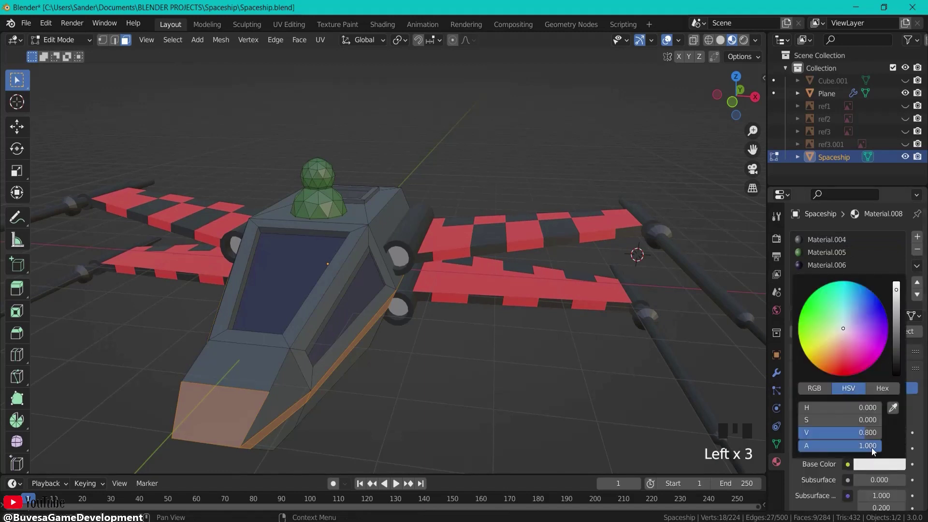
pyautogui.click(893, 408)
pyautogui.click(590, 290)
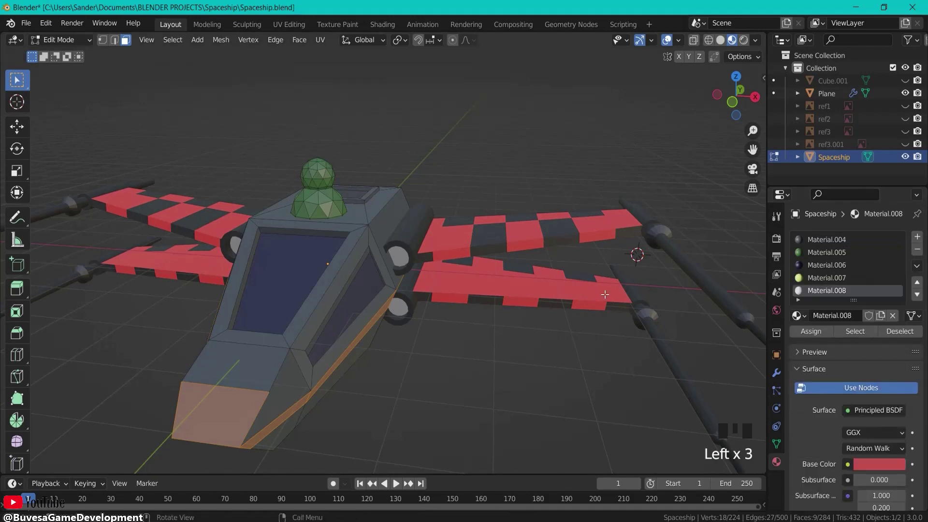
pyautogui.click(815, 333)
pyautogui.click(375, 404)
# - Darken the red base colour of Material.008 on the hull stripe
pyautogui.moveTo(375, 403); pyautogui.dragTo(437, 372, button='middle')
pyautogui.scroll(-2, 524, 378)
pyautogui.moveTo(525, 378); pyautogui.dragTo(503, 397, button='middle')
pyautogui.click(878, 464)
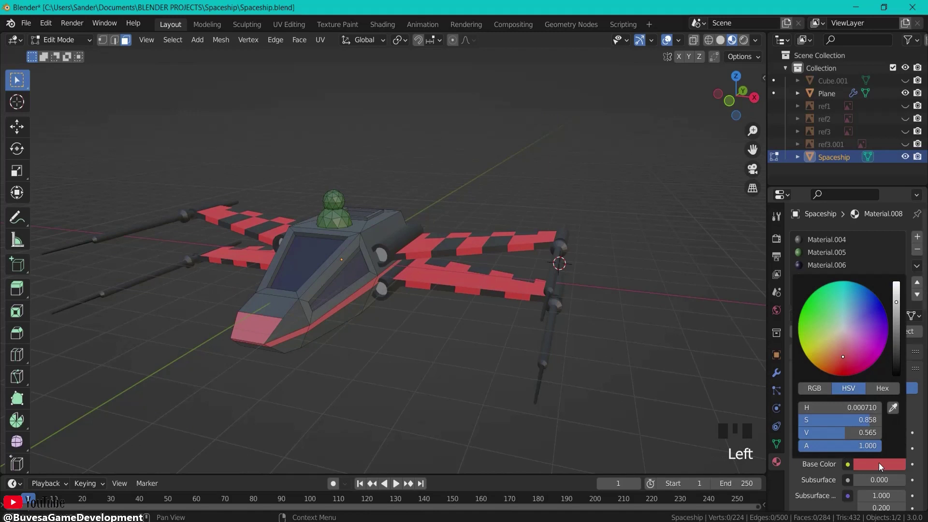
pyautogui.moveTo(898, 302); pyautogui.dragTo(897, 331)
pyautogui.click(651, 314)
# - Reassign the hull's dark Material.004 to the large front face of the nose, leaving only the strip in red
pyautogui.moveTo(651, 314); pyautogui.dragTo(594, 331, button='middle')
pyautogui.click(452, 310)
pyautogui.click(836, 241)
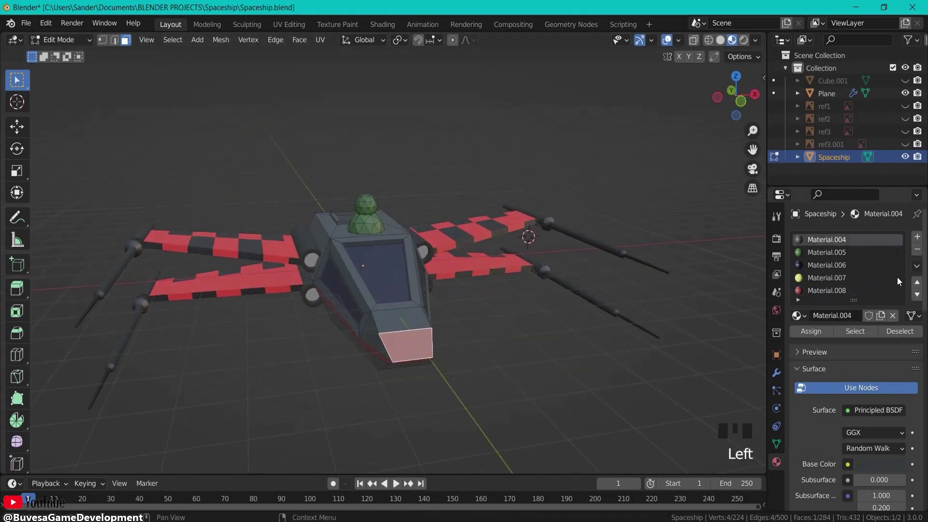
pyautogui.doubleClick(801, 333)
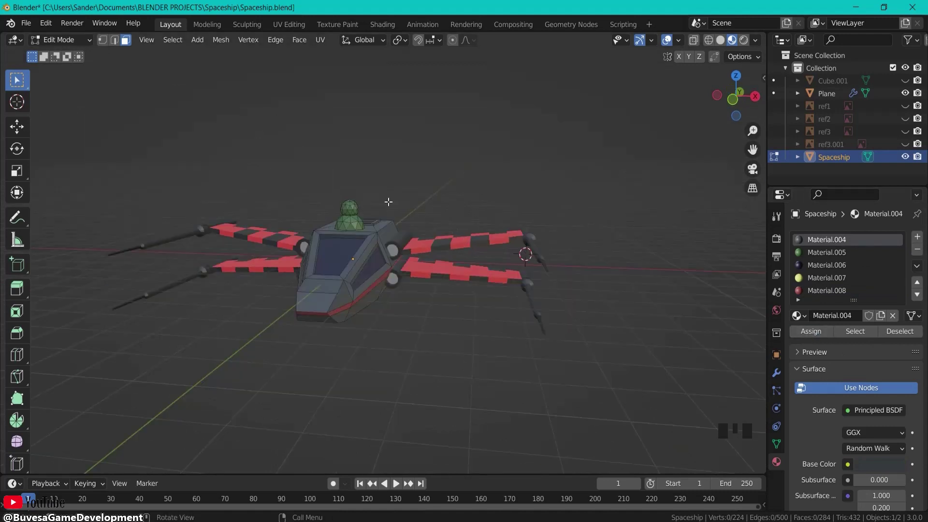
# - Leave mesh editing of the hull and apply the Mirror modifier on the wings object
pyautogui.press('Tab')
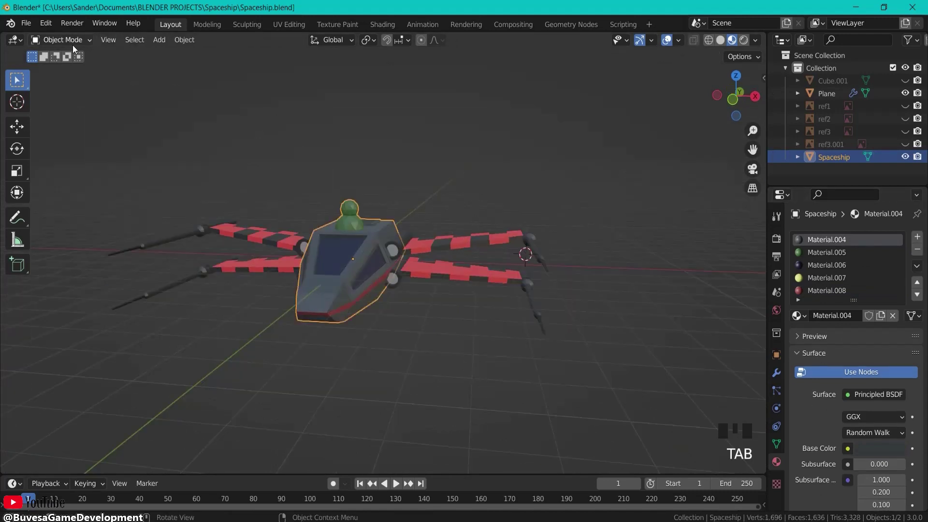
pyautogui.click(465, 239)
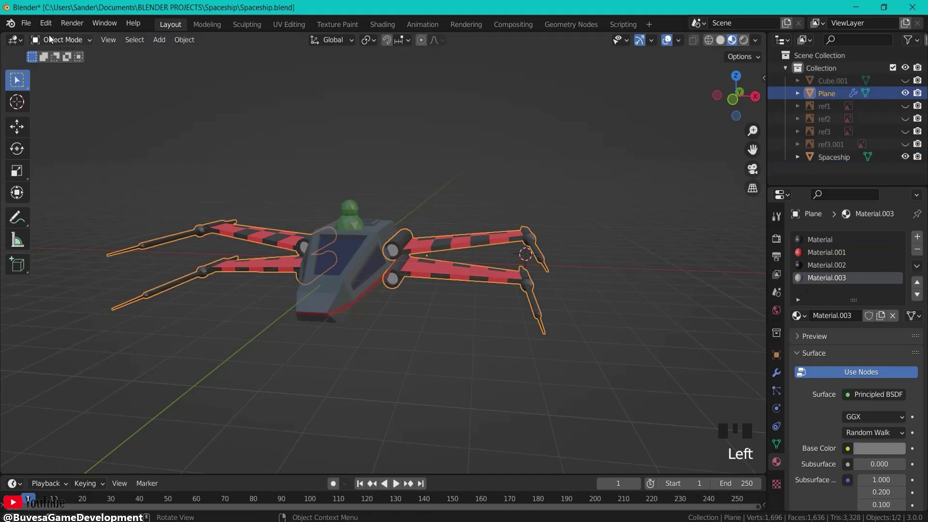
pyautogui.click(777, 372)
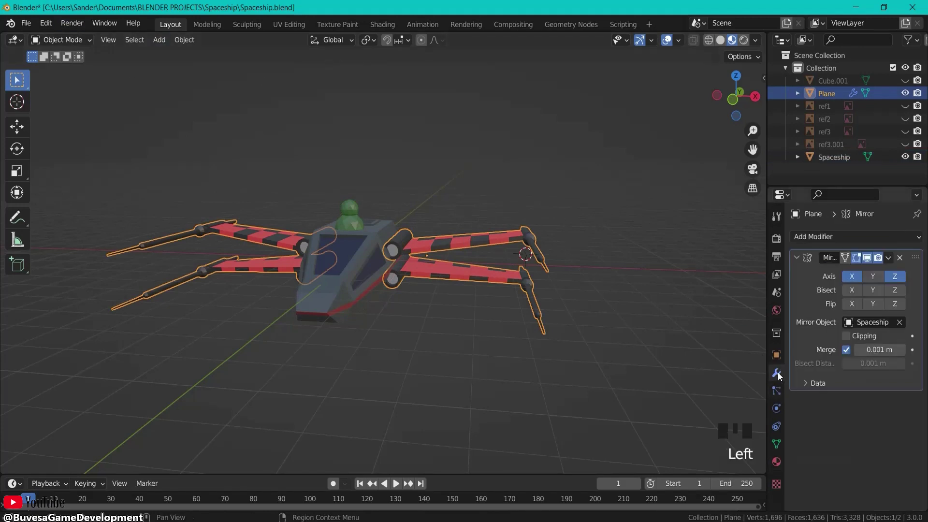
pyautogui.click(888, 258)
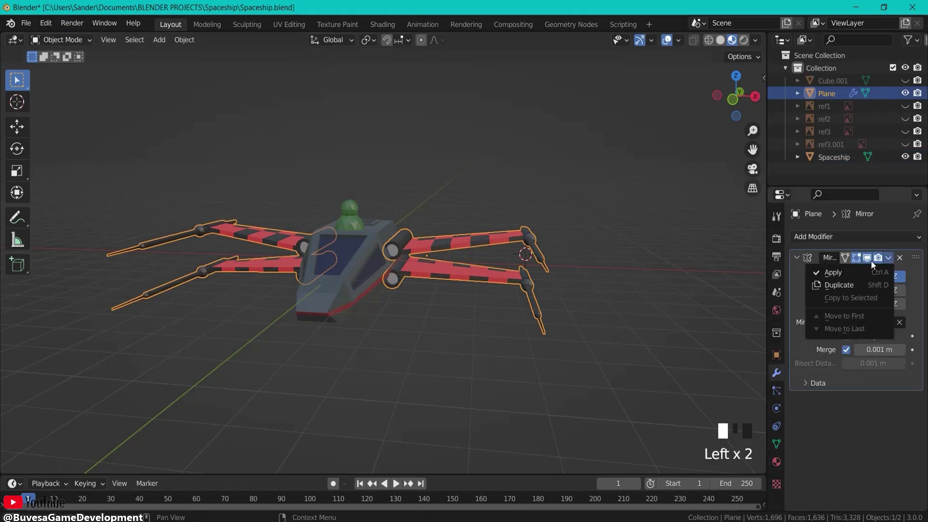
pyautogui.click(845, 271)
pyautogui.click(584, 240)
# - Join the Spaceship hull and the wings into one object, with the wings' Plane as the active object
pyautogui.moveTo(584, 240); pyautogui.dragTo(401, 263, button='middle')
pyautogui.click(407, 244)
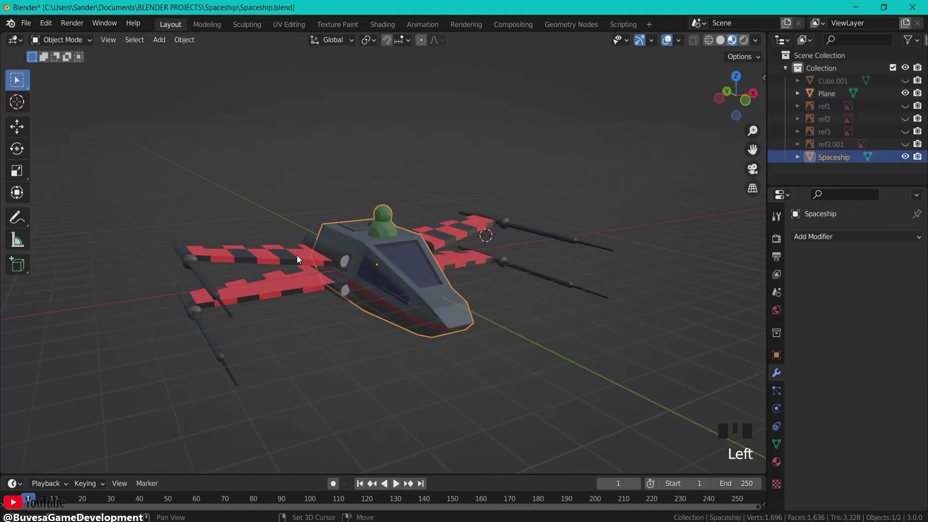
pyautogui.keyDown('shift'); pyautogui.click(297, 255); pyautogui.keyUp('shift')
pyautogui.hotkey('ctrl', 'j')
pyautogui.click(427, 221)
# - Test that the joined ship moves as one piece by moving it about 1.8 m upward, and undo the move
pyautogui.click(407, 256)
pyautogui.press('g')
pyautogui.rightClick(456, 198)
pyautogui.moveTo(571, 186); pyautogui.dragTo(545, 175, button='middle')
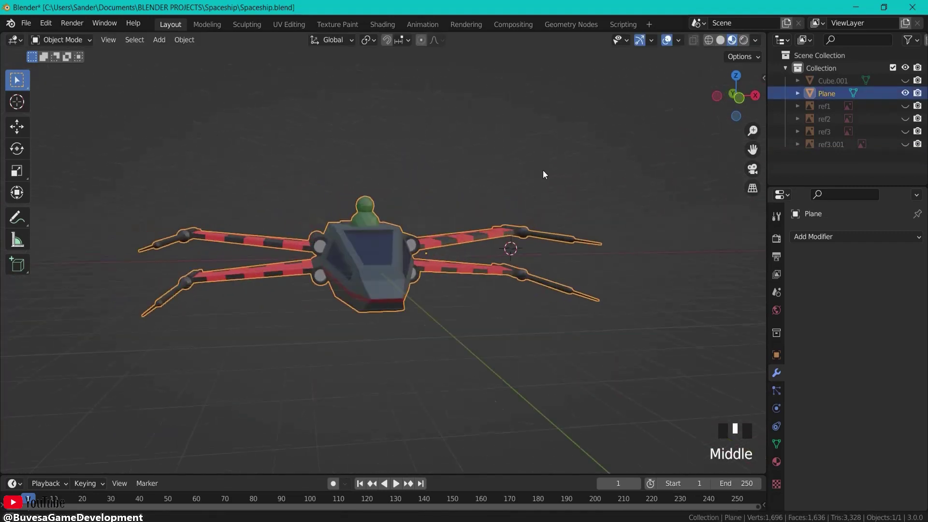
pyautogui.click(387, 240)
pyautogui.press('g')
pyautogui.click(576, 176)
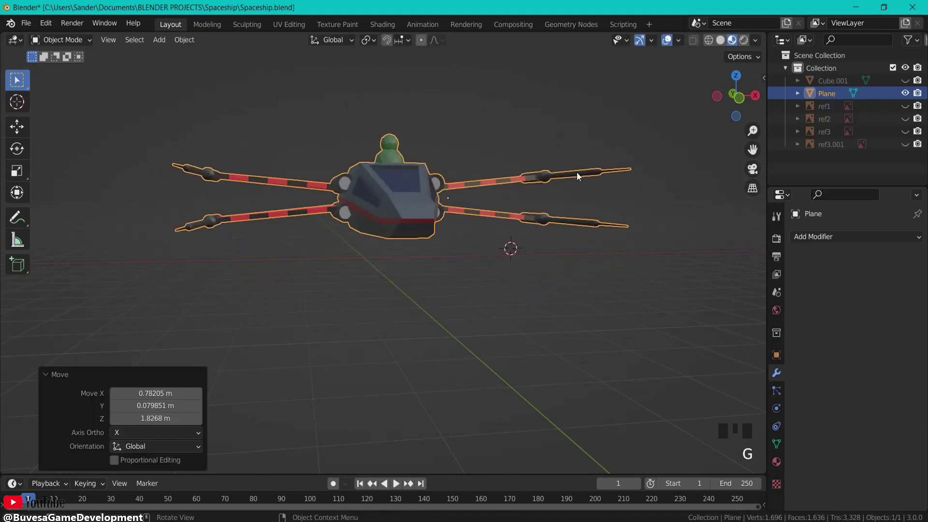
pyautogui.hotkey('ctrl', 'z')
pyautogui.click(604, 191)
pyautogui.moveTo(604, 191); pyautogui.dragTo(556, 209, button='middle')
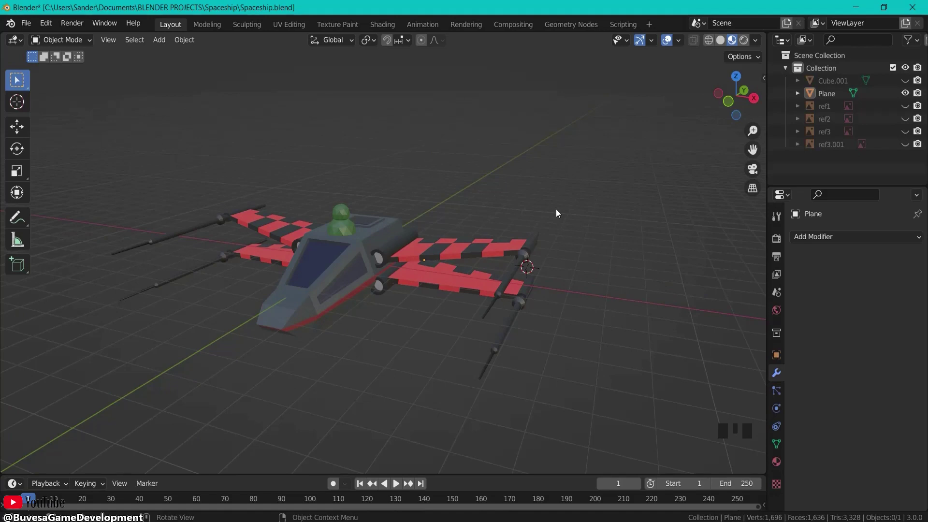